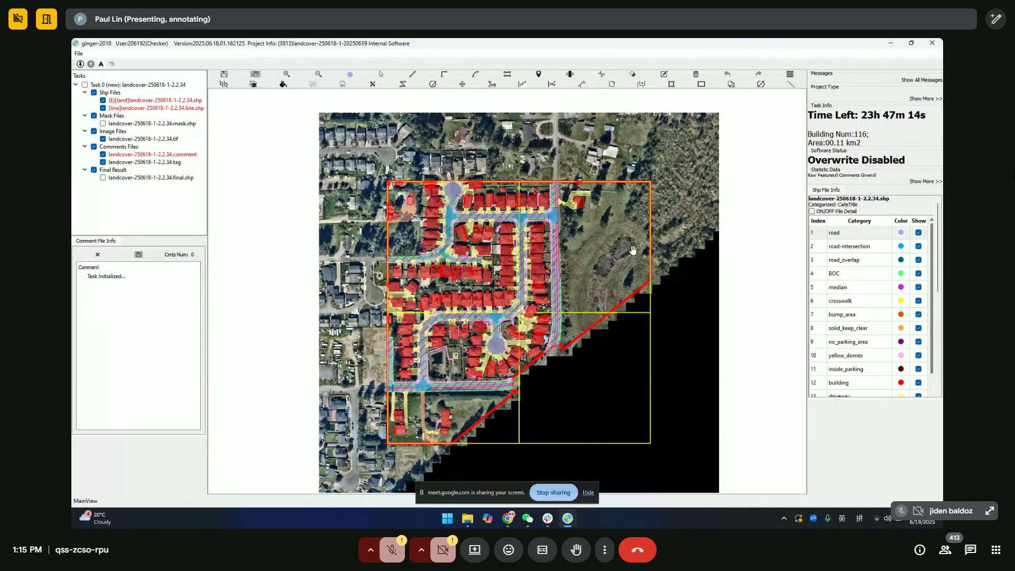
# Step: Switch to the landcover-250618-1-2.2.32 task window, hide the label layers and examine the roundabout on the western task border
pyautogui.moveTo(567, 519)
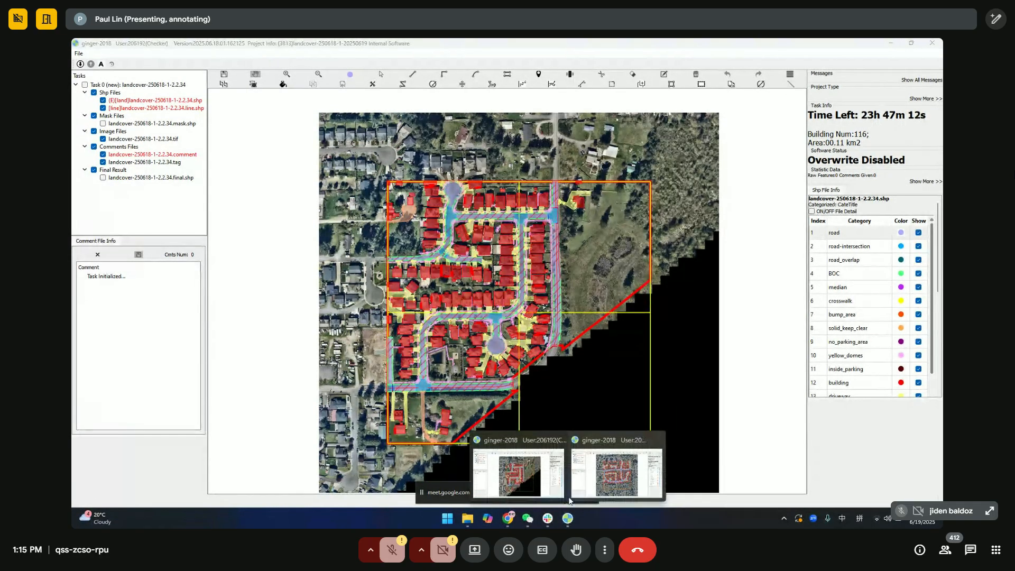
pyautogui.click(587, 481)
pyautogui.press('space')
pyautogui.scroll(5, 478, 247)
pyautogui.moveTo(532, 253); pyautogui.dragTo(602, 280)
pyautogui.scroll(4, 601, 281)
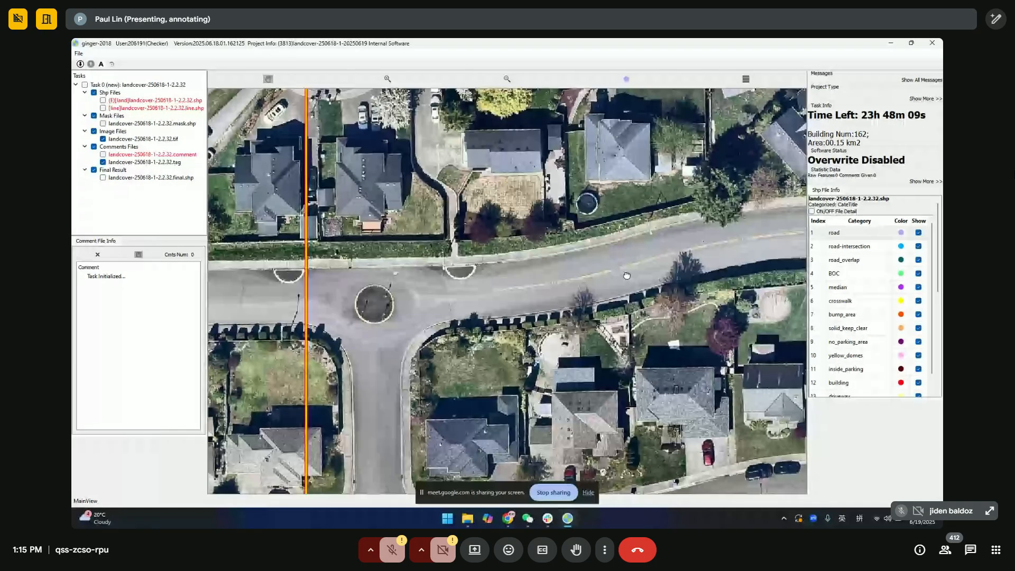
# Step: Compare the road and road-intersection labels with the bare imagery along the main road between the T-intersection and the central roundabout
pyautogui.press('space')
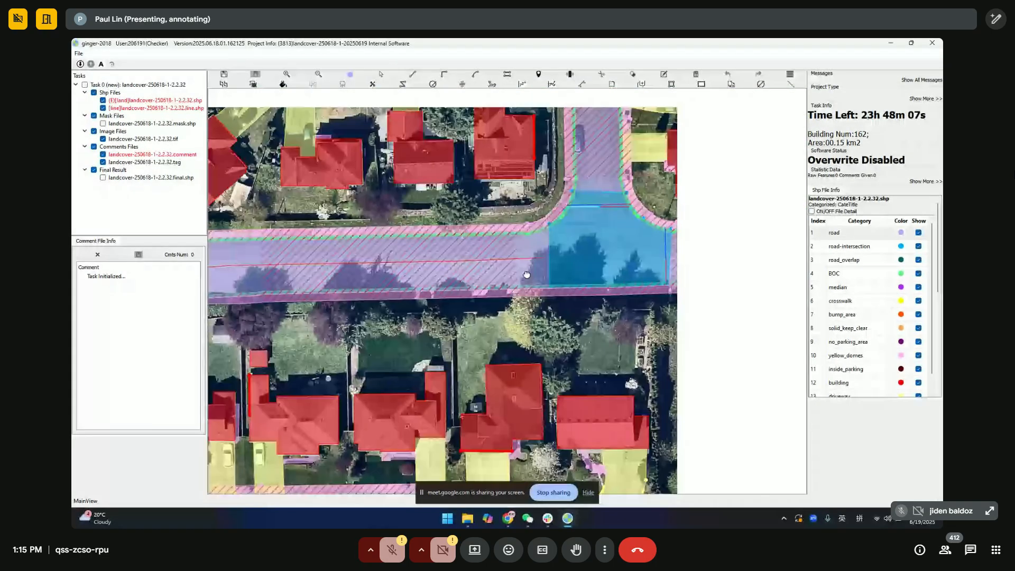
pyautogui.press('space')
pyautogui.scroll(-4, 518, 287)
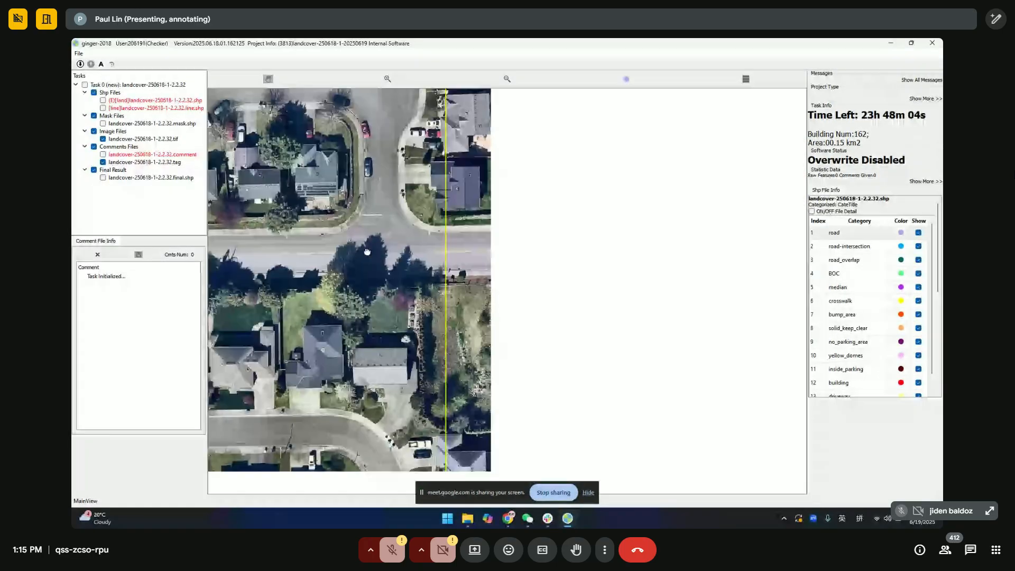
pyautogui.scroll(3, 370, 249)
pyautogui.press('space')
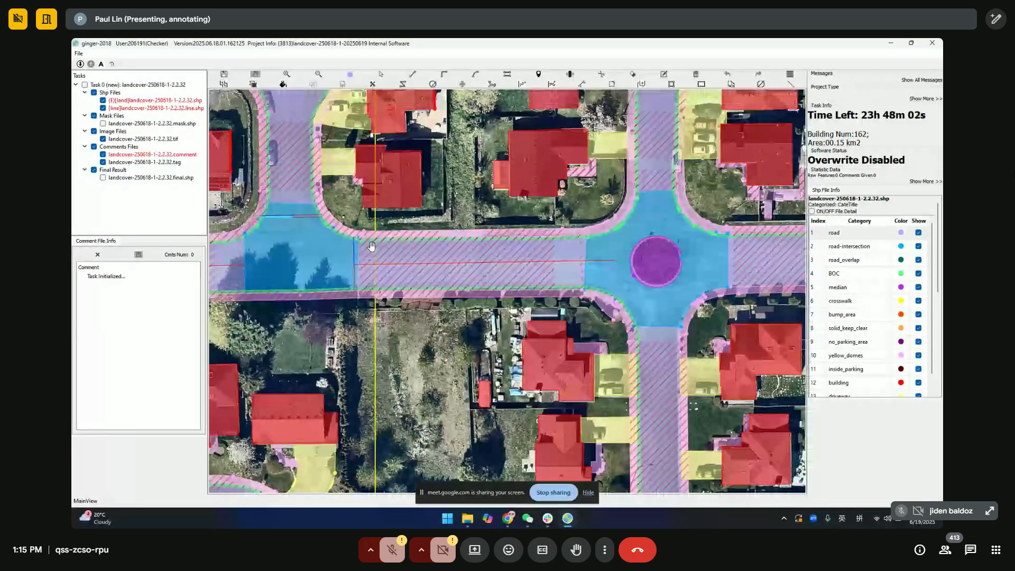
pyautogui.press('space')
pyautogui.scroll(3, 354, 246)
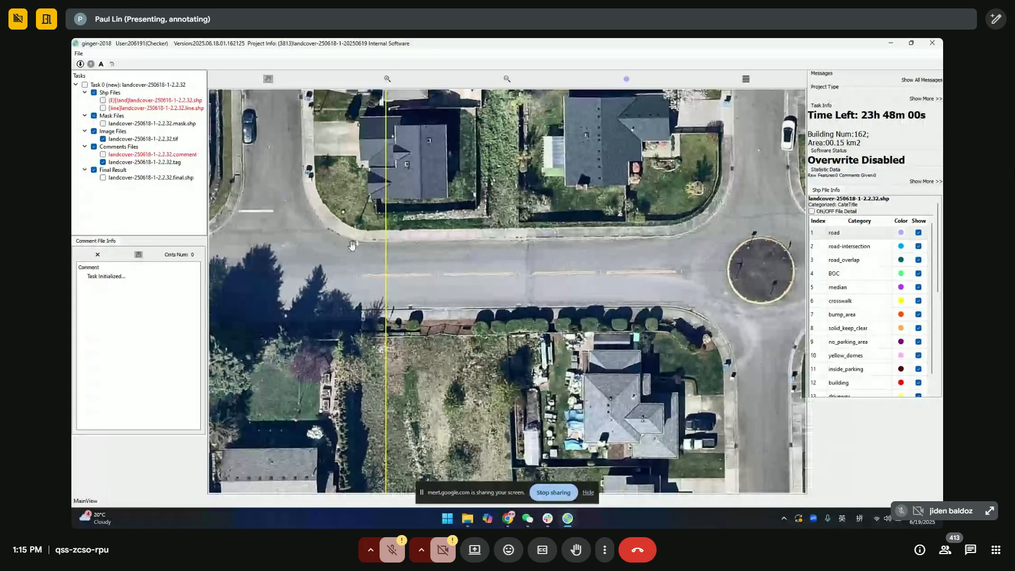
pyautogui.scroll(-3, 358, 245)
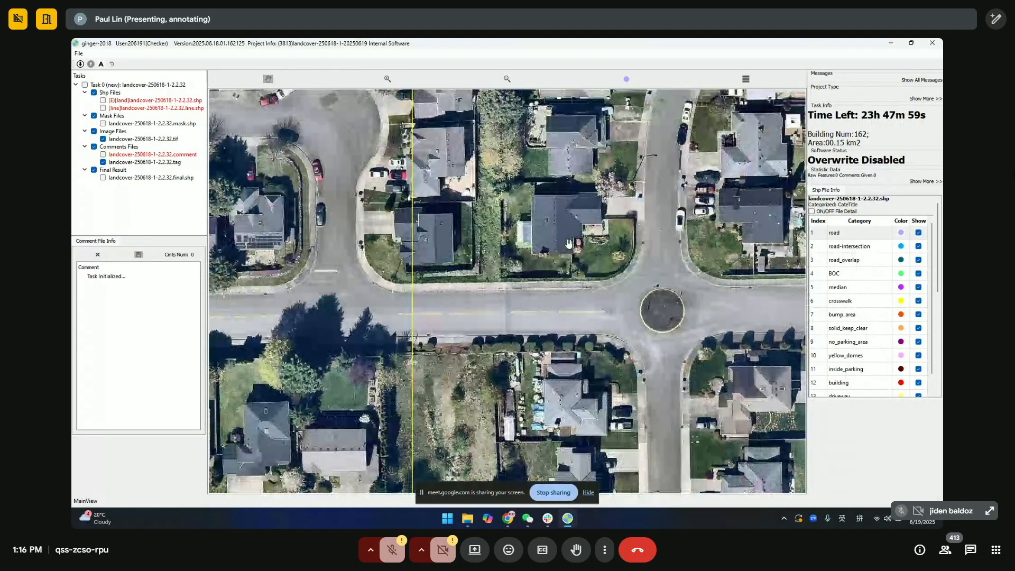
pyautogui.scroll(-1, 569, 243)
# Step: Capture the map area as a screenshot, then draw two red lines along the main road and red boxes around the intersections at both ends
pyautogui.hotkey('alt', 'a')
pyautogui.moveTo(645, 328); pyautogui.dragTo(791, 478)
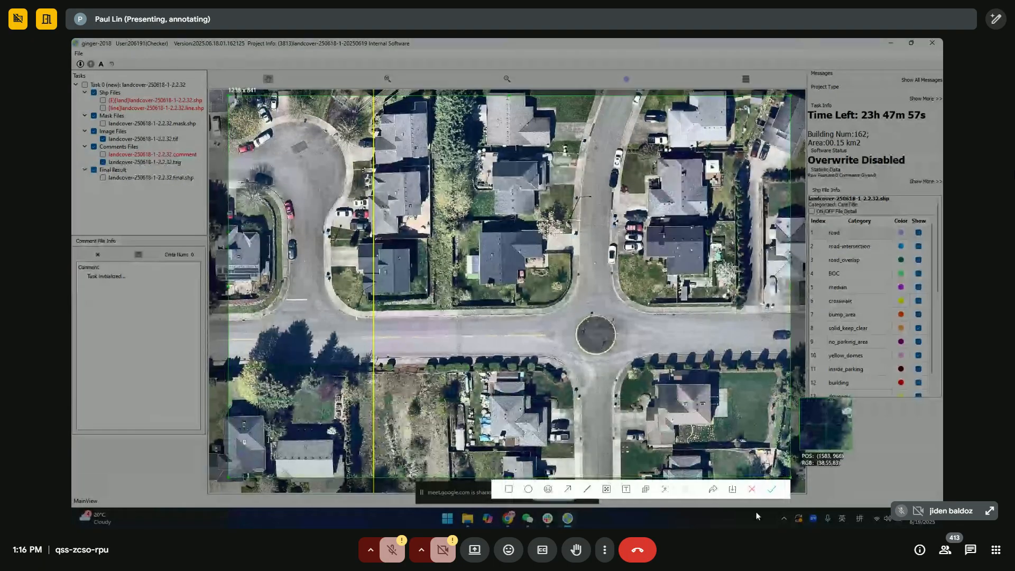
pyautogui.click(588, 489)
pyautogui.moveTo(355, 327); pyautogui.dragTo(438, 325)
pyautogui.moveTo(546, 328); pyautogui.dragTo(552, 325)
pyautogui.moveTo(354, 348); pyautogui.dragTo(549, 344)
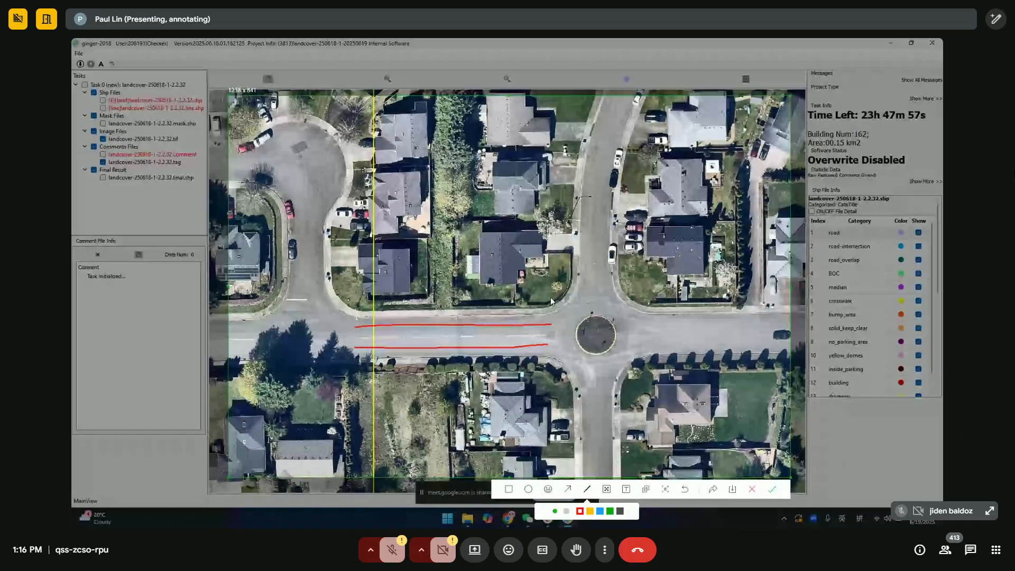
pyautogui.moveTo(548, 303)
pyautogui.mouseDown()
pyautogui.moveTo(550, 374)
pyautogui.moveTo(619, 379)
pyautogui.moveTo(650, 308)
pyautogui.moveTo(603, 286)
pyautogui.mouseUp()
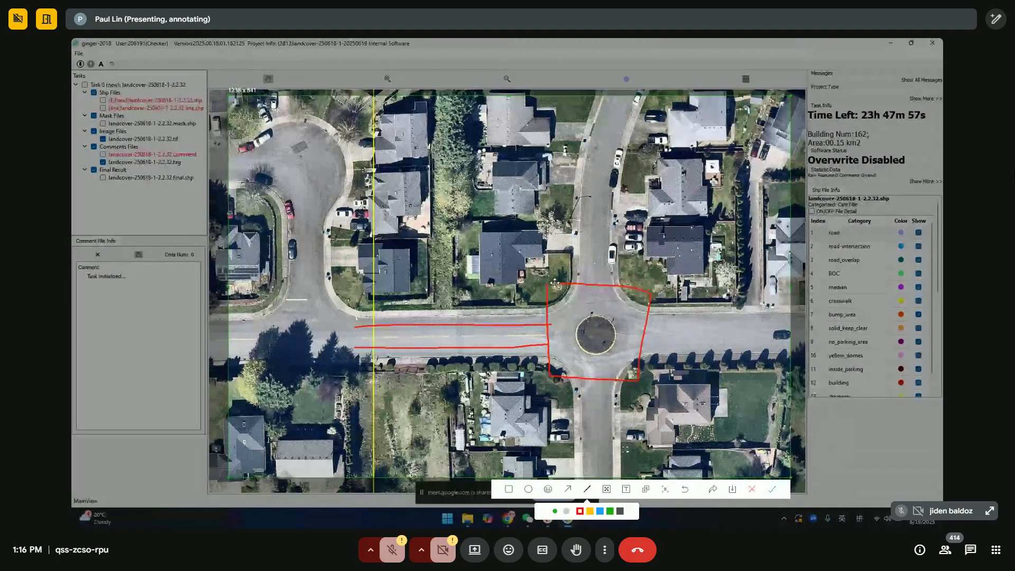
pyautogui.moveTo(256, 284)
pyautogui.mouseDown()
pyautogui.moveTo(347, 284)
pyautogui.moveTo(349, 361)
pyautogui.moveTo(245, 315)
pyautogui.moveTo(248, 284)
pyautogui.mouseUp()
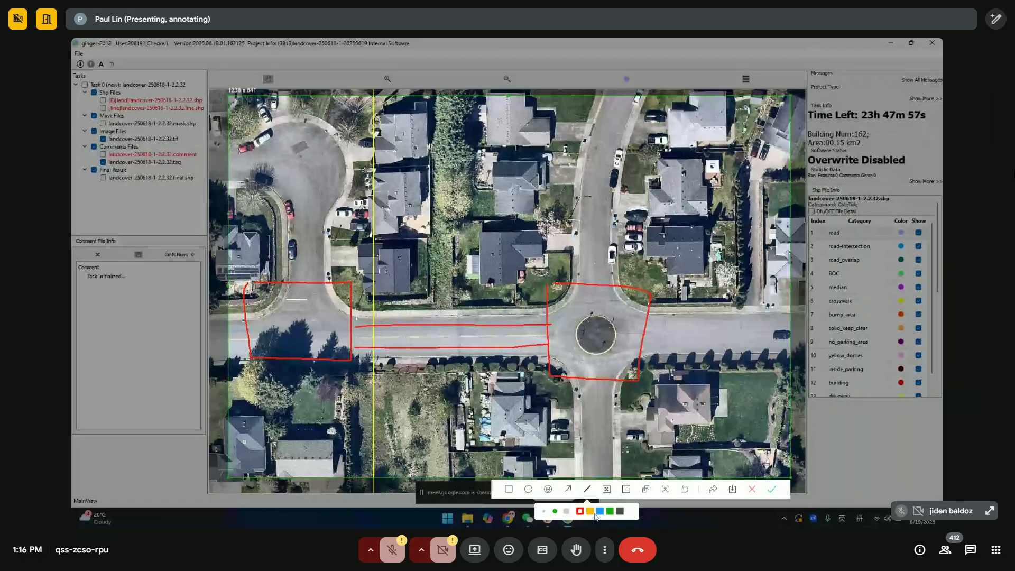
# Step: Draw a yellow centre line along the road between the red boxes, then outline and hatch the lanes on both sides in yellow
pyautogui.moveTo(348, 338); pyautogui.dragTo(414, 336)
pyautogui.moveTo(373, 326)
pyautogui.mouseDown()
pyautogui.moveTo(422, 318)
pyautogui.moveTo(438, 336)
pyautogui.mouseUp()
pyautogui.moveTo(497, 320)
pyautogui.mouseDown()
pyautogui.moveTo(489, 334)
pyautogui.moveTo(514, 333)
pyautogui.mouseUp()
pyautogui.moveTo(361, 339)
pyautogui.mouseDown()
pyautogui.moveTo(355, 355)
pyautogui.moveTo(392, 355)
pyautogui.mouseUp()
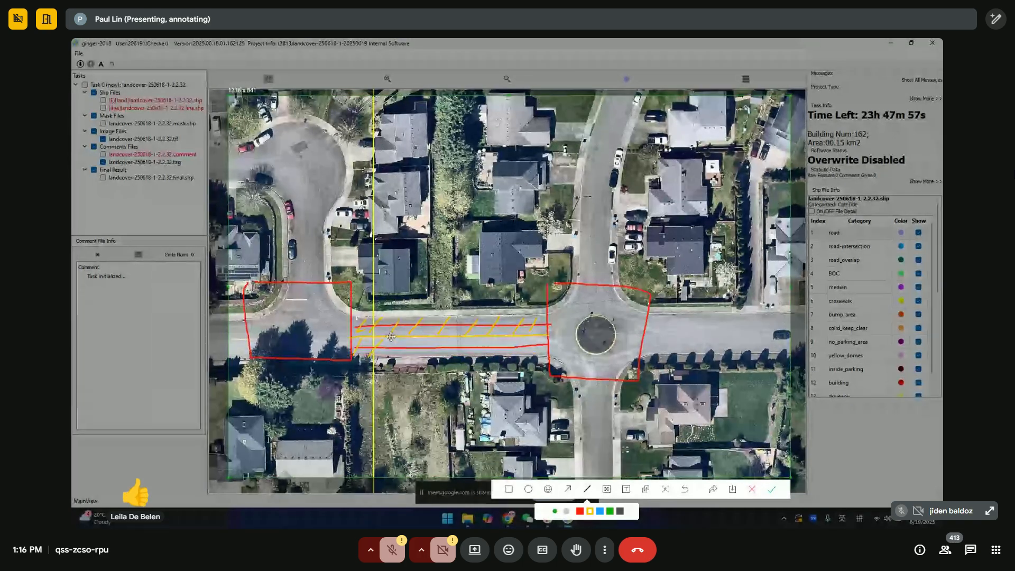
pyautogui.moveTo(466, 340)
pyautogui.mouseDown()
pyautogui.moveTo(458, 353)
pyautogui.moveTo(492, 353)
pyautogui.mouseUp()
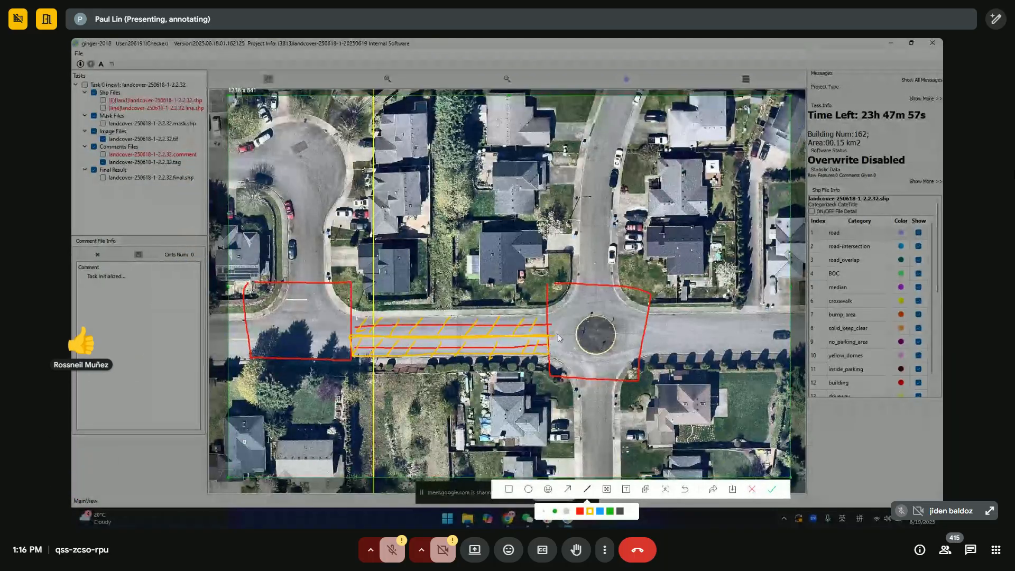
pyautogui.moveTo(352, 316); pyautogui.dragTo(354, 321)
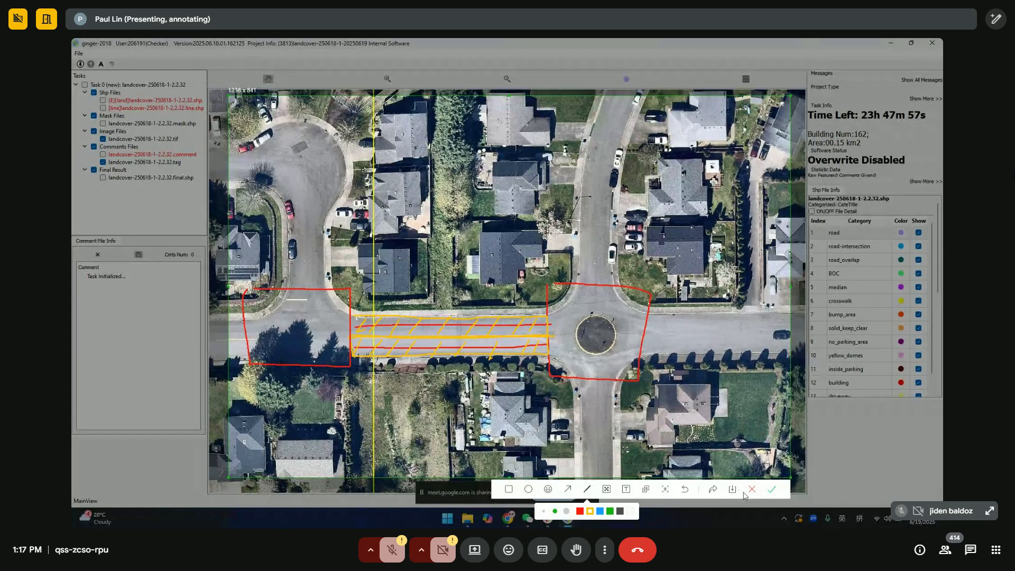
# Step: Trace the roundabout and its corner curves in yellow, then discard the annotated screenshot
pyautogui.moveTo(592, 296)
pyautogui.mouseDown()
pyautogui.moveTo(616, 352)
pyautogui.moveTo(619, 325)
pyautogui.moveTo(600, 341)
pyautogui.moveTo(587, 312)
pyautogui.mouseUp()
pyautogui.moveTo(589, 264)
pyautogui.mouseDown()
pyautogui.moveTo(559, 313)
pyautogui.moveTo(646, 313)
pyautogui.mouseUp()
pyautogui.moveTo(579, 360); pyautogui.dragTo(575, 391)
pyautogui.moveTo(671, 334)
pyautogui.mouseDown()
pyautogui.moveTo(635, 352)
pyautogui.moveTo(613, 391)
pyautogui.mouseUp()
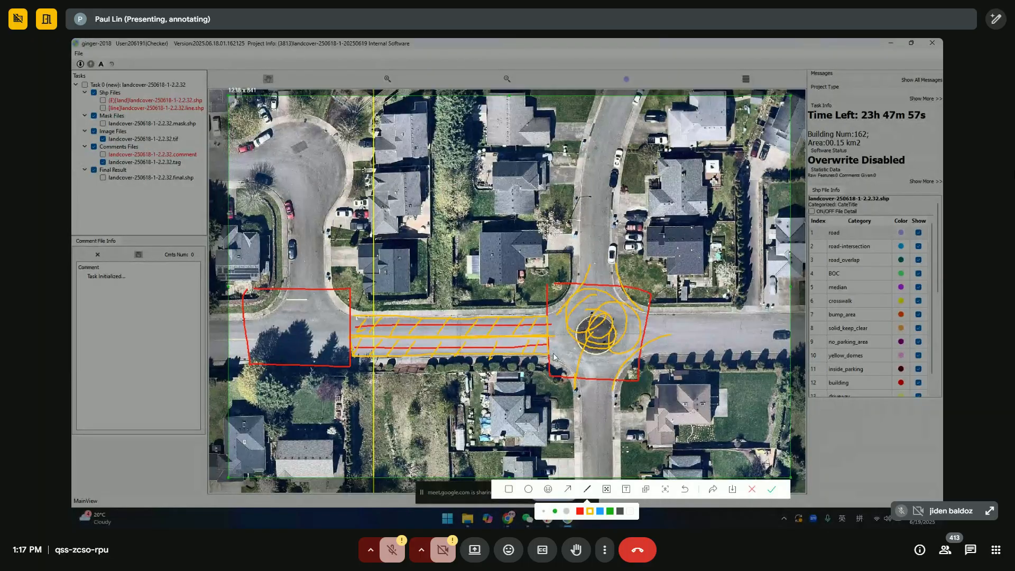
pyautogui.click(753, 490)
# Step: Review the whole 2.2.32 task area with its labels shown, then switch to the landcover-250618-1-2.2.34 task window
pyautogui.moveTo(403, 392); pyautogui.dragTo(584, 258)
pyautogui.scroll(-5, 584, 258)
pyautogui.scroll(2, 565, 205)
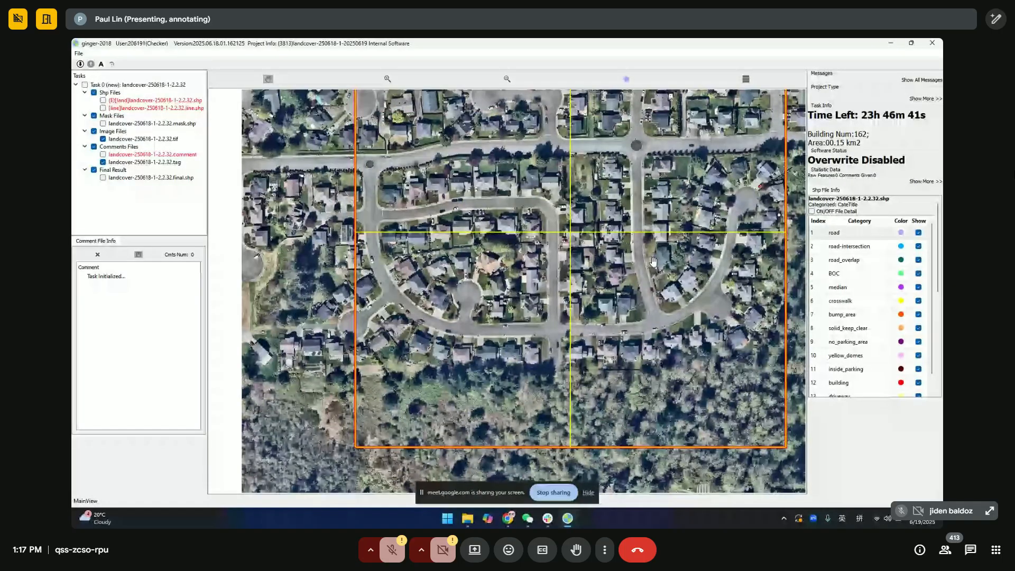
pyautogui.moveTo(564, 206); pyautogui.dragTo(550, 320)
pyautogui.moveTo(569, 517)
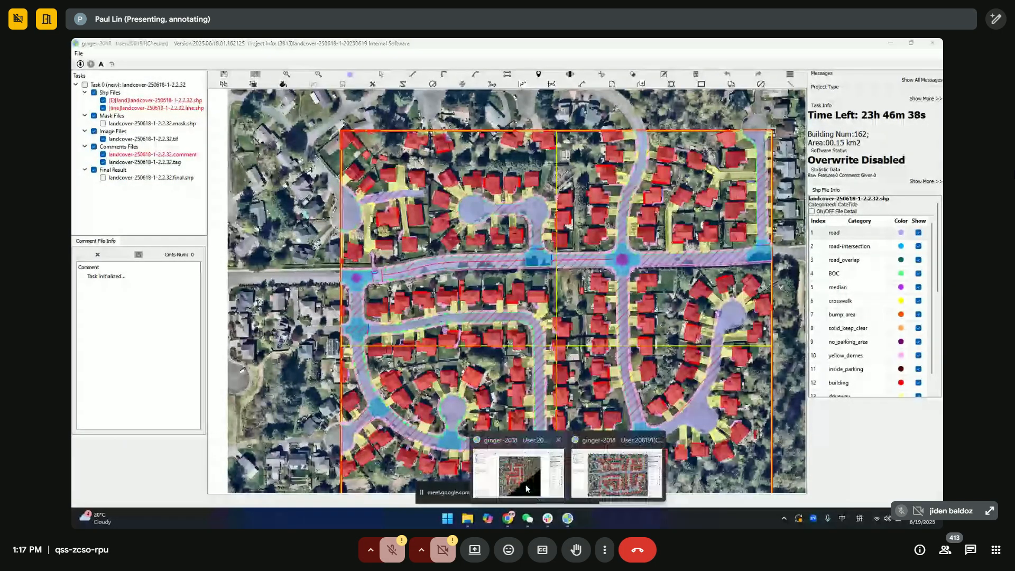
pyautogui.click(522, 478)
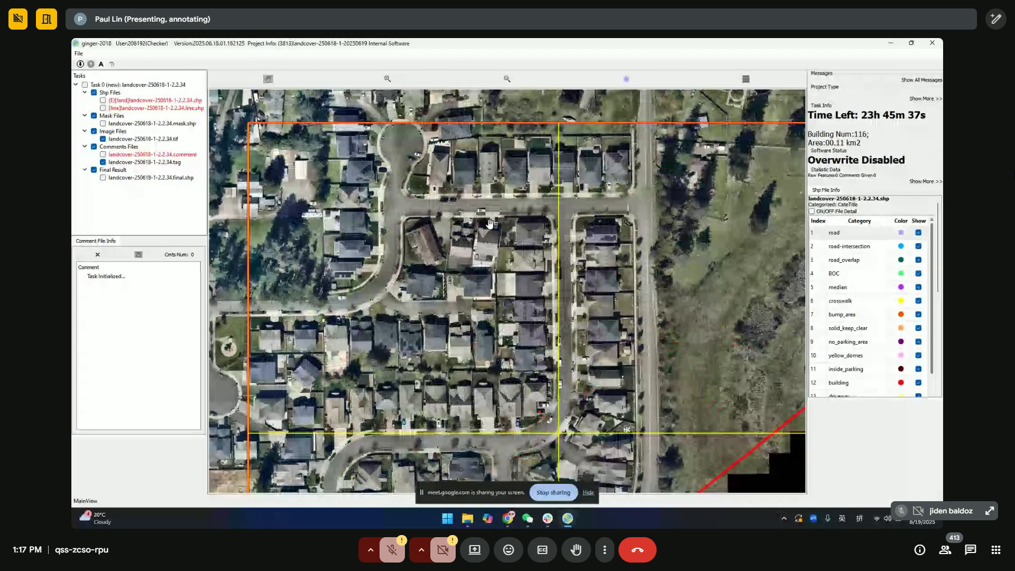
# Step: Examine the long north-south road east of the houses and its T-intersection, both with and without the label layers
pyautogui.moveTo(489, 224); pyautogui.dragTo(459, 117)
pyautogui.scroll(1, 653, 197)
pyautogui.moveTo(653, 197); pyautogui.dragTo(606, 381)
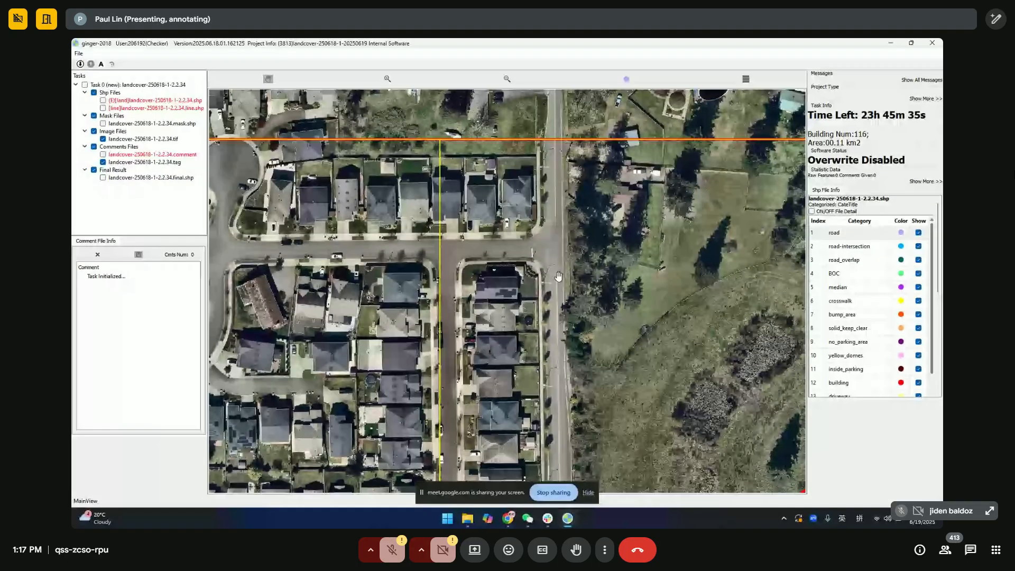
pyautogui.scroll(1, 558, 281)
pyautogui.moveTo(557, 281); pyautogui.dragTo(557, 189)
pyautogui.press('space')
pyautogui.moveTo(583, 423); pyautogui.dragTo(607, 217)
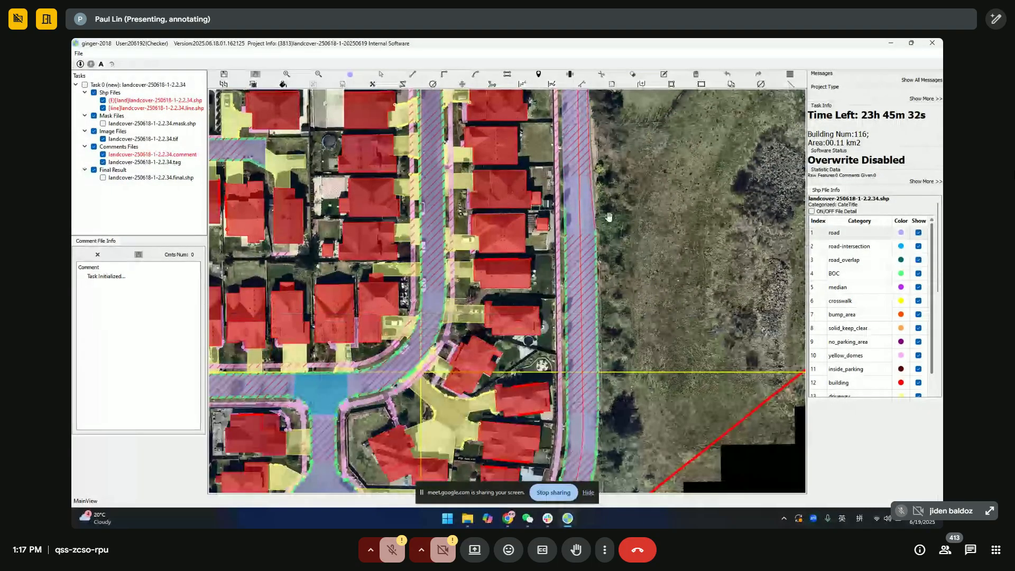
pyautogui.scroll(-1, 564, 167)
pyautogui.scroll(1, 553, 201)
pyautogui.scroll(1, 561, 174)
pyautogui.press('space')
pyautogui.scroll(-1, 555, 166)
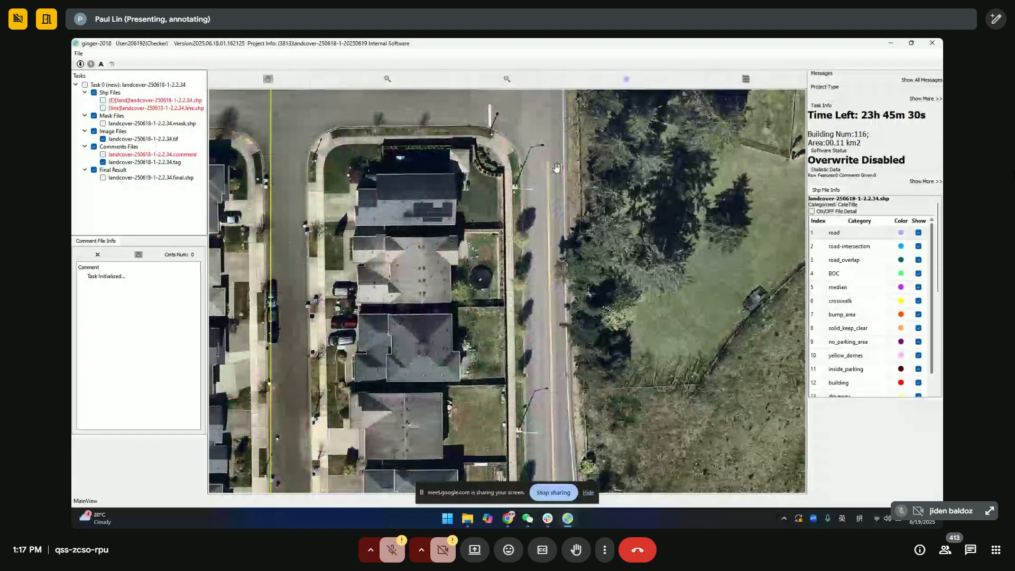
pyautogui.scroll(-1, 552, 169)
pyautogui.scroll(-1, 553, 215)
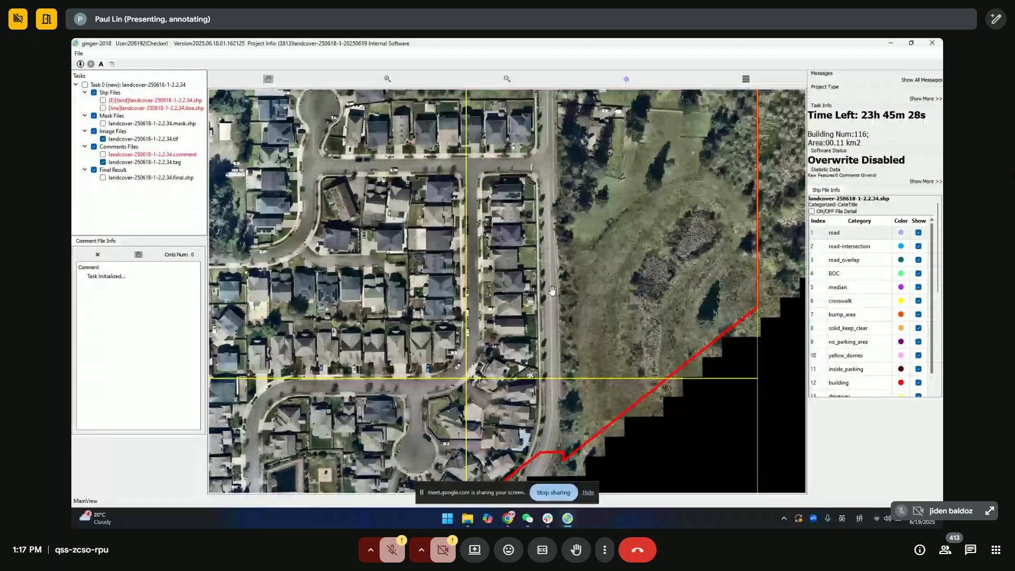
# Step: Capture the area around the eastern road, box its T-intersection in red and draw a yellow centre line southward along the road
pyautogui.hotkey('alt', 'a')
pyautogui.moveTo(418, 104); pyautogui.dragTo(683, 460)
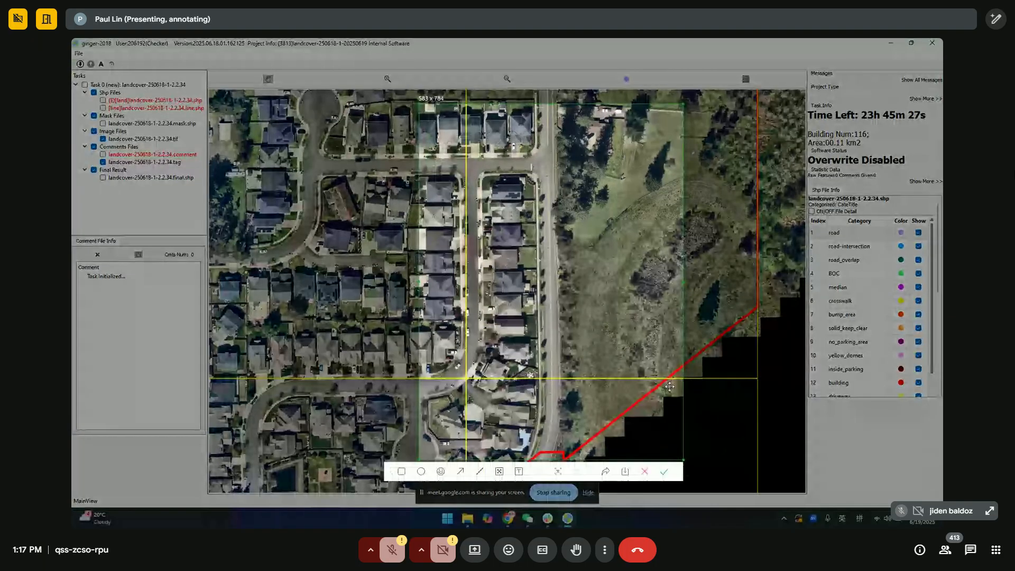
pyautogui.click(479, 471)
pyautogui.moveTo(530, 155)
pyautogui.mouseDown()
pyautogui.moveTo(533, 173)
pyautogui.moveTo(562, 179)
pyautogui.moveTo(559, 144)
pyautogui.moveTo(532, 146)
pyautogui.moveTo(549, 192)
pyautogui.mouseUp()
pyautogui.click(485, 494)
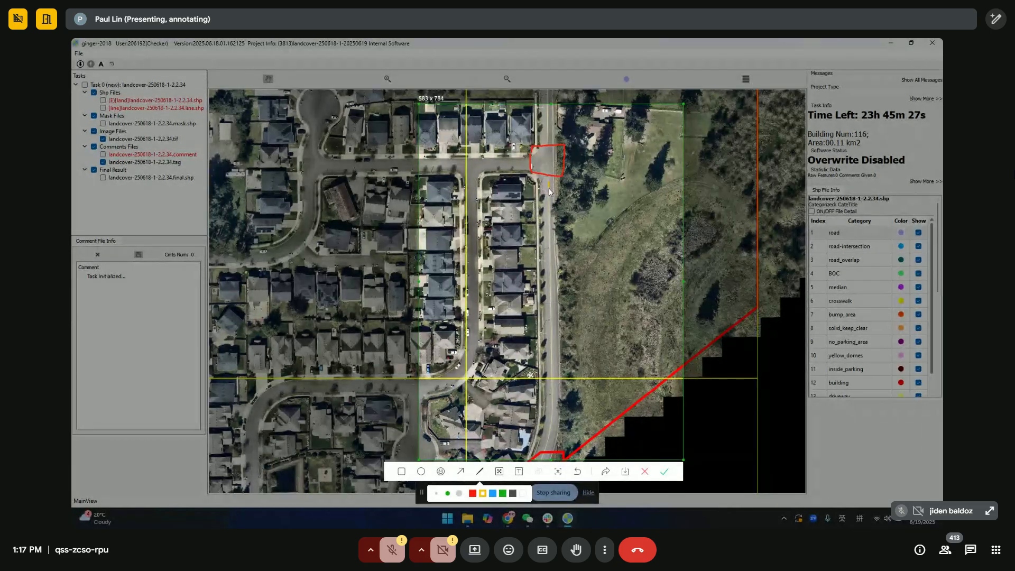
pyautogui.moveTo(550, 228); pyautogui.dragTo(553, 370)
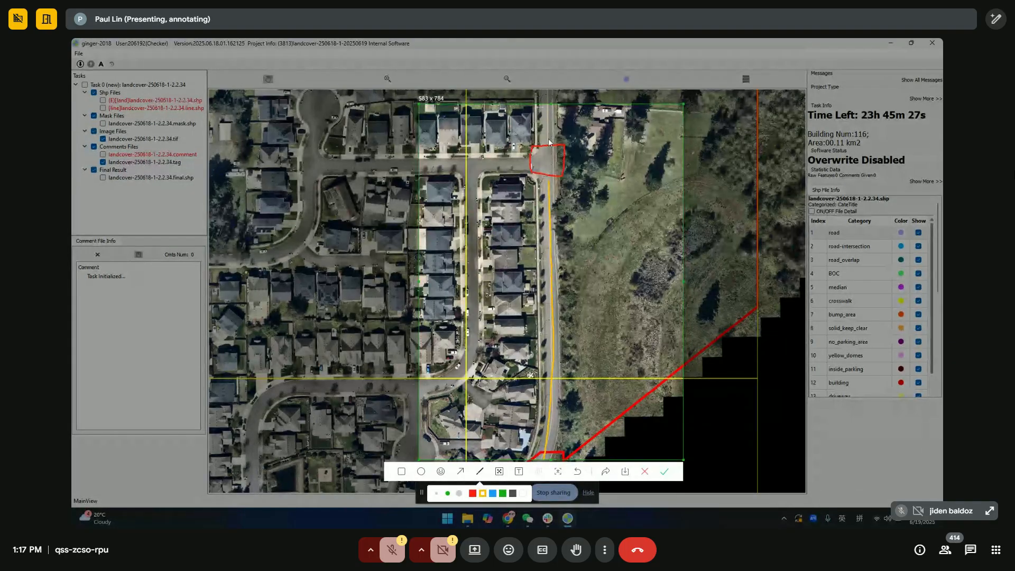
# Step: Hatch the lanes beside the eastern road's centre line in yellow, then discard the annotated screenshot
pyautogui.moveTo(547, 184); pyautogui.dragTo(542, 204)
pyautogui.moveTo(543, 258); pyautogui.dragTo(544, 418)
pyautogui.moveTo(560, 213); pyautogui.dragTo(556, 239)
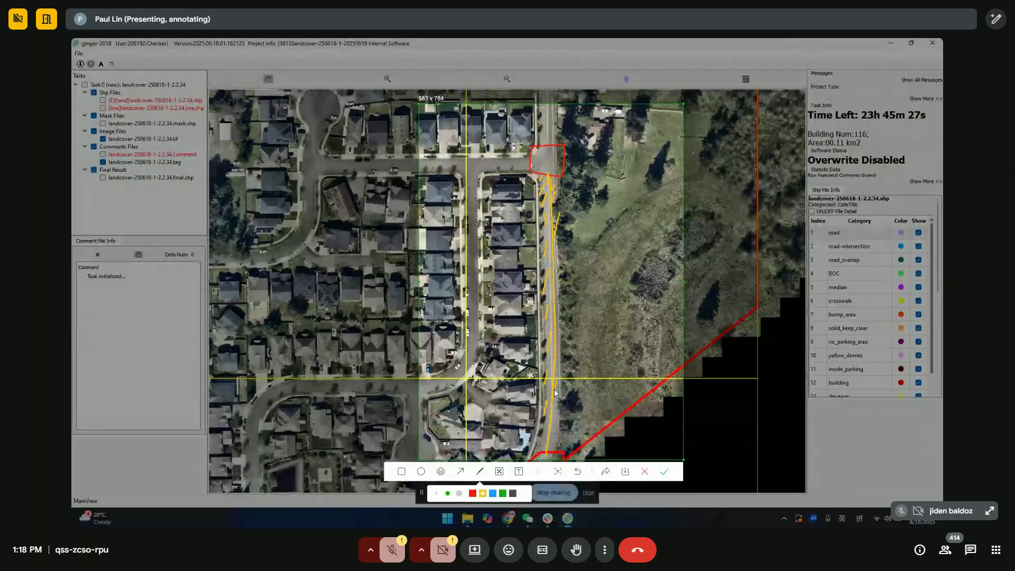
pyautogui.click(645, 471)
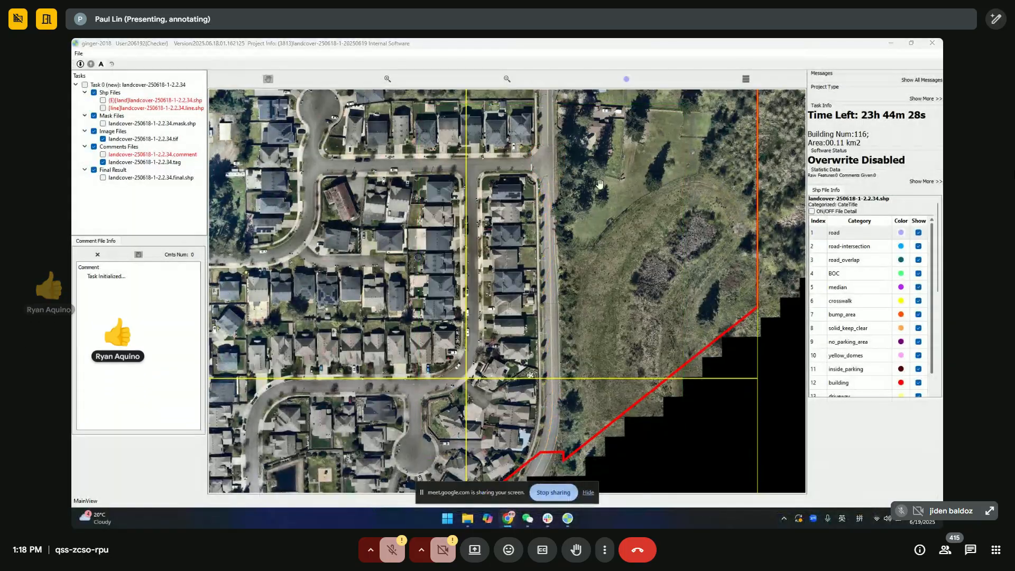
# Step: Capture a close-up of the eastern road's T-intersection and outline the intersection area in red
pyautogui.scroll(2, 529, 234)
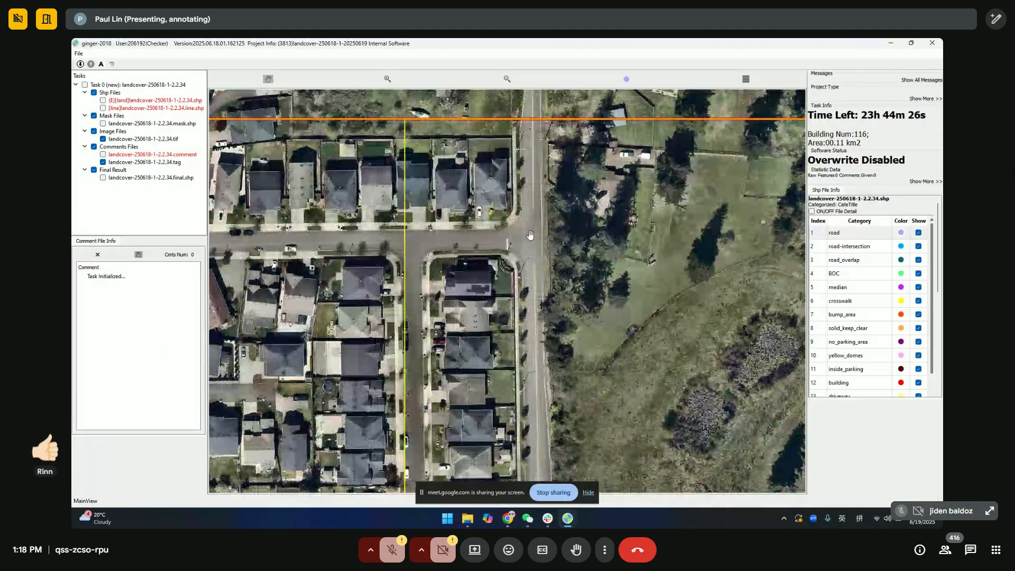
pyautogui.hotkey('alt', 'a')
pyautogui.moveTo(398, 122); pyautogui.dragTo(696, 416)
pyautogui.click(493, 427)
pyautogui.moveTo(498, 225); pyautogui.dragTo(498, 243)
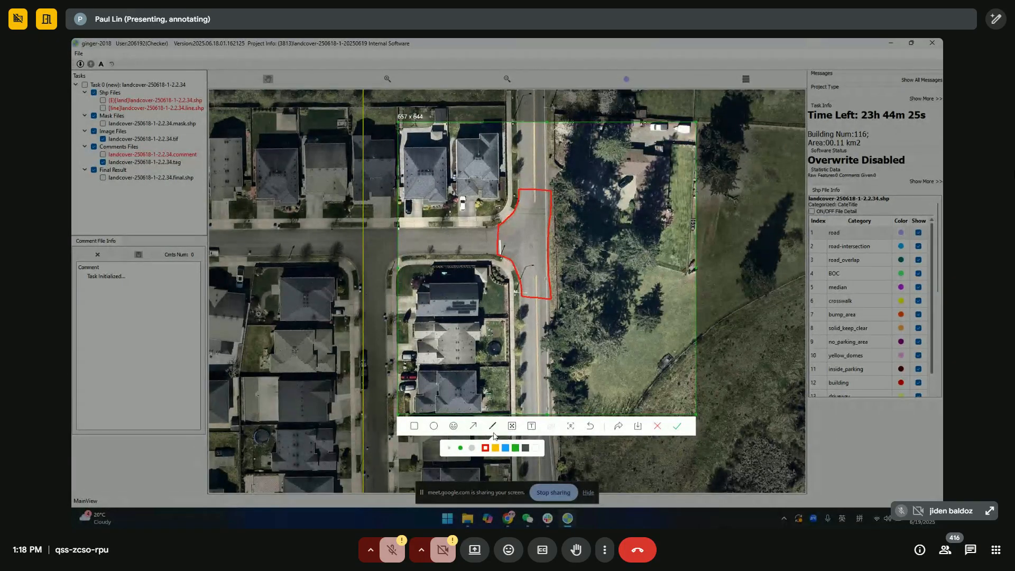
# Step: Mark the centre-line ends inside the red intersection outline with short yellow lines at its north and south edges
pyautogui.click(495, 449)
pyautogui.click(535, 189)
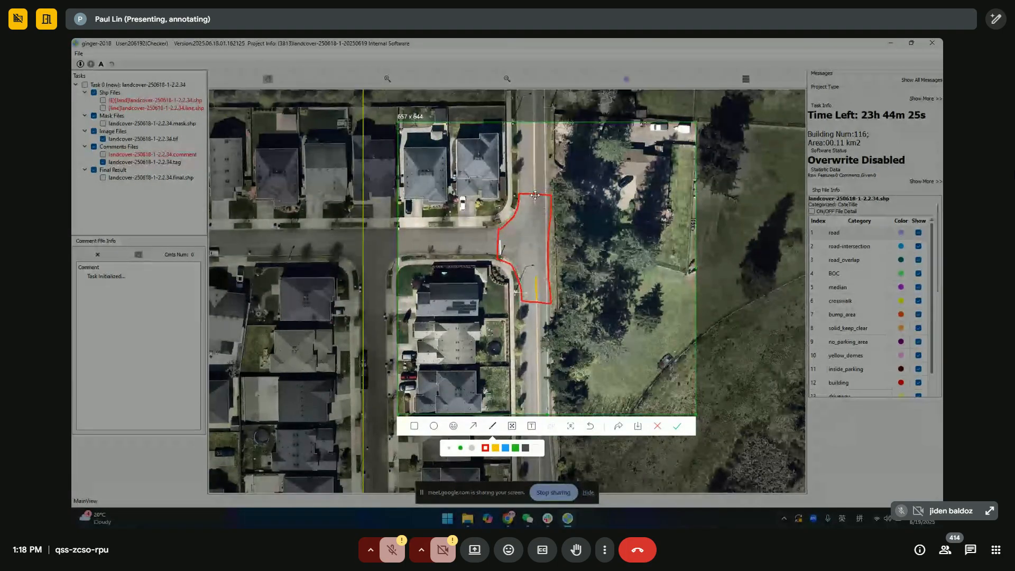
pyautogui.moveTo(536, 189); pyautogui.dragTo(536, 189)
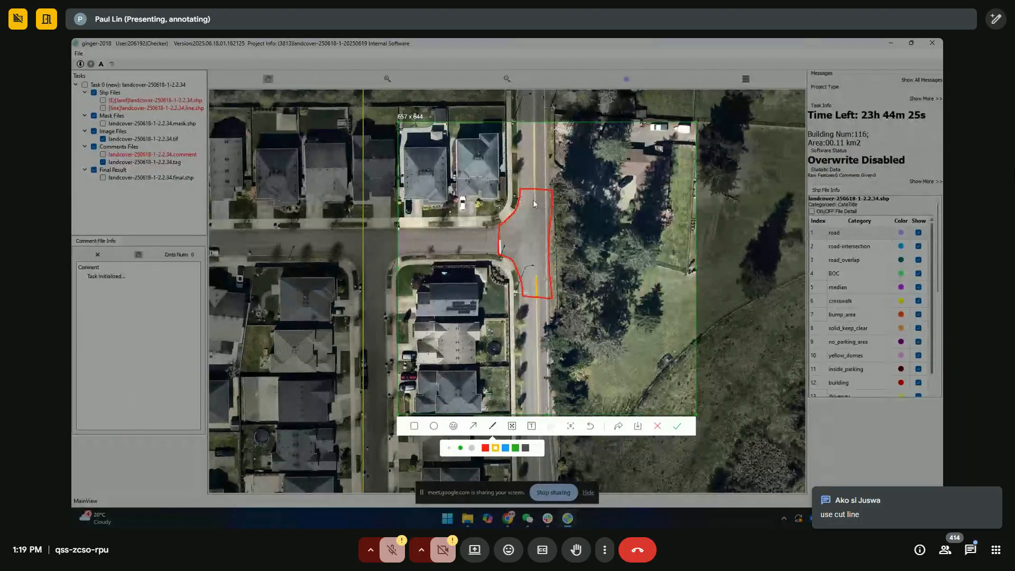
# Step: Add short blue lines across the lanes at the ends of both yellow marks, then discard the annotated screenshot
pyautogui.click(505, 448)
pyautogui.moveTo(547, 276); pyautogui.dragTo(549, 276)
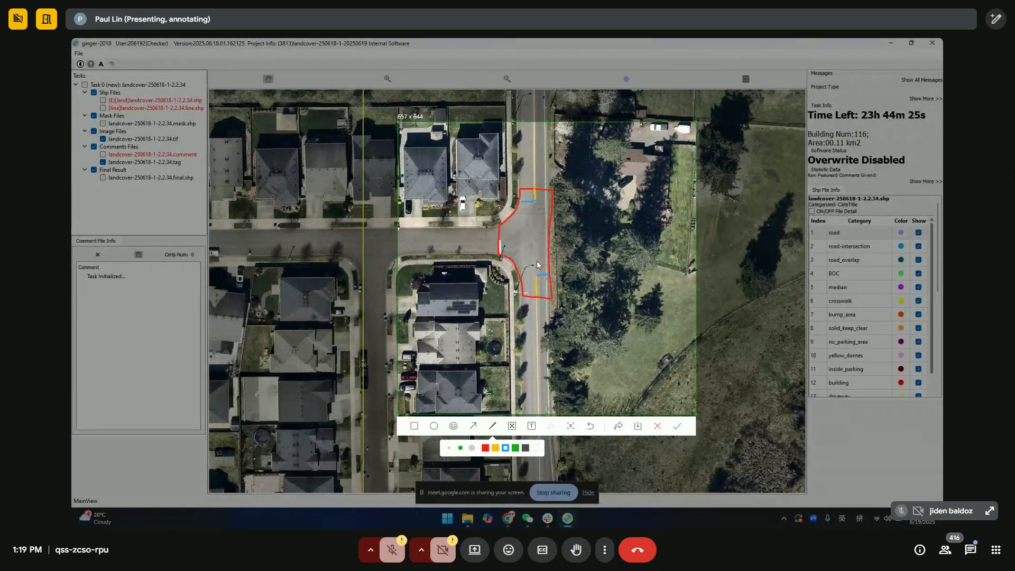
pyautogui.click(658, 426)
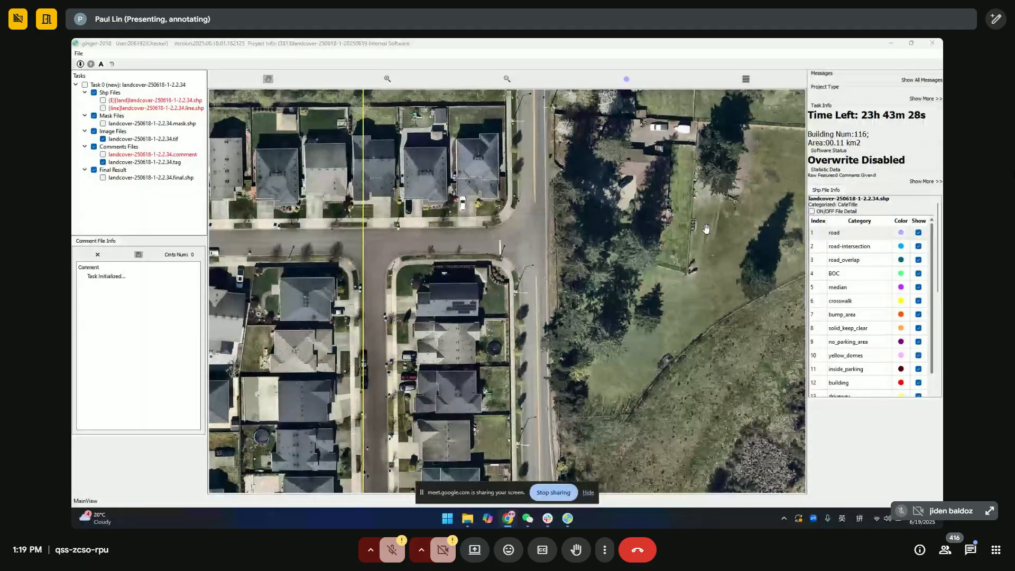
pyautogui.moveTo(532, 289); pyautogui.dragTo(540, 363)
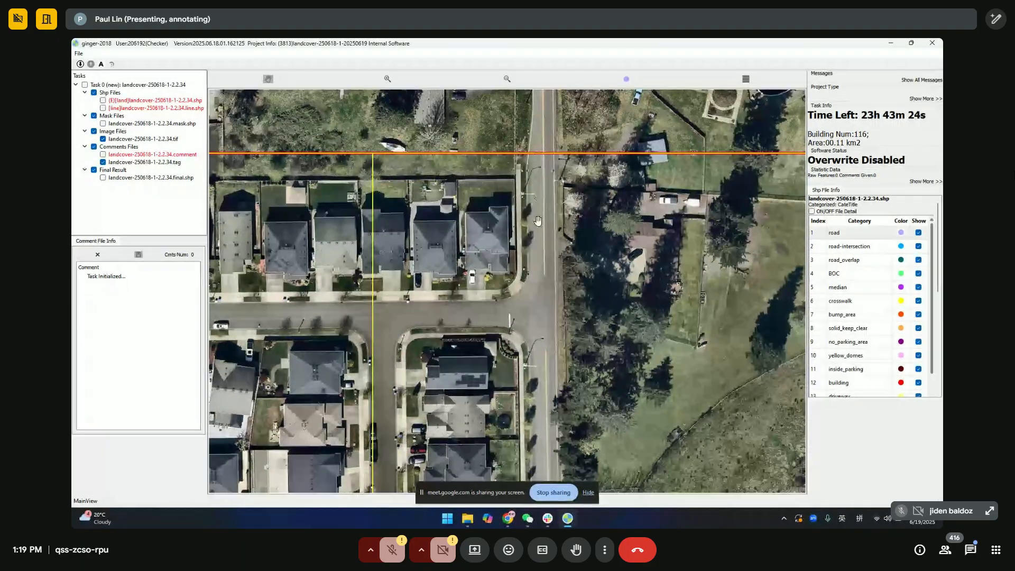
pyautogui.moveTo(536, 259); pyautogui.dragTo(547, 197)
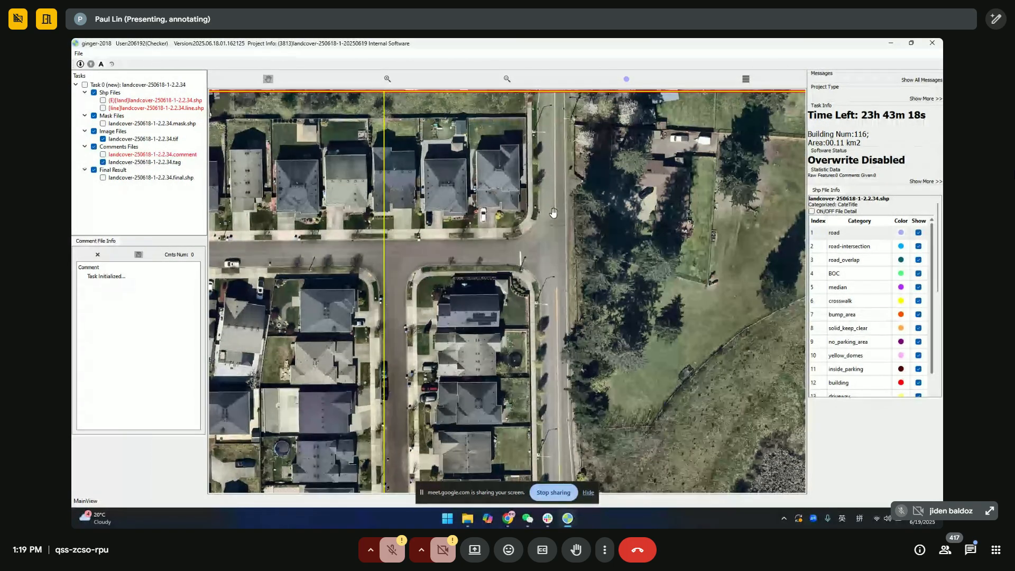
# Step: Display the land and line labels over the imagery and survey the roads and intersections across the whole task area
pyautogui.scroll(-1, 553, 212)
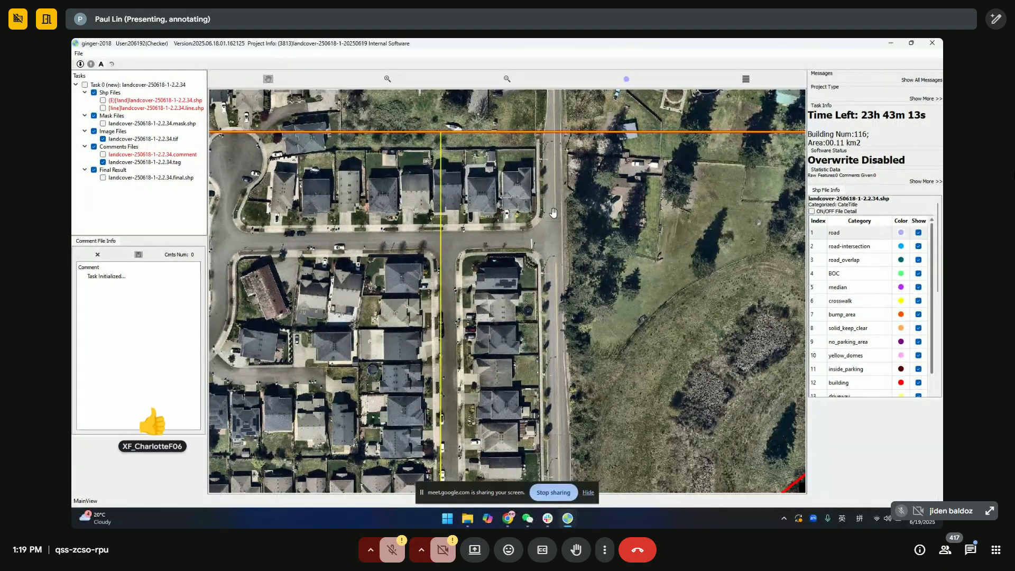
pyautogui.scroll(-2, 554, 212)
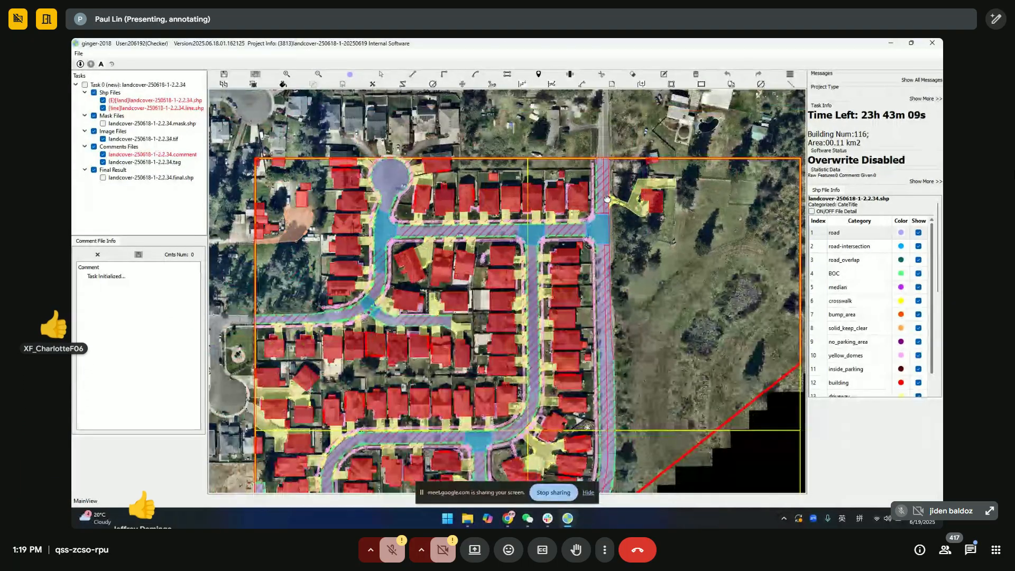
pyautogui.moveTo(406, 455); pyautogui.dragTo(484, 325)
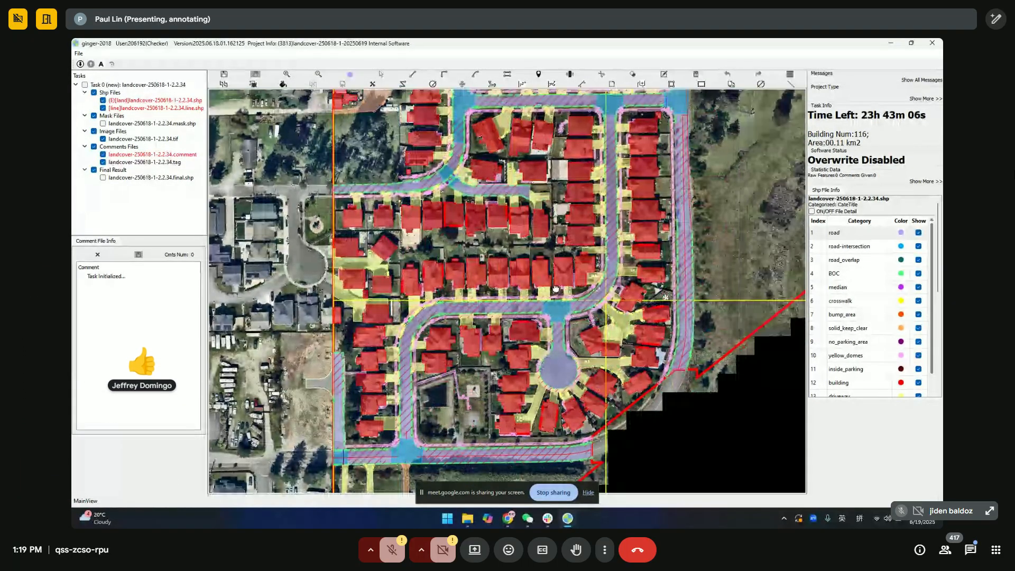
pyautogui.scroll(-2, 592, 233)
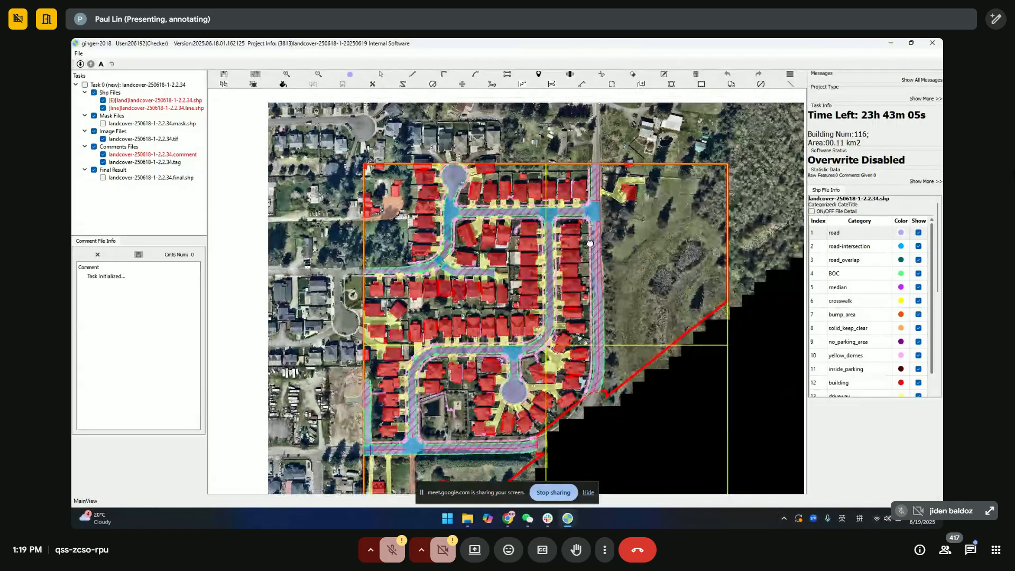
pyautogui.moveTo(411, 179); pyautogui.dragTo(429, 168)
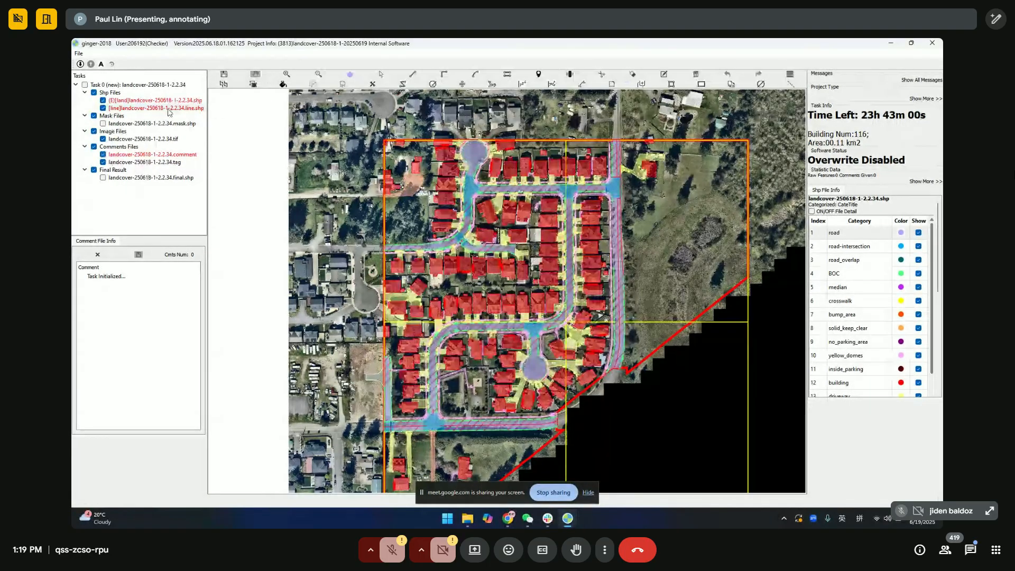
# Step: Show the line shapefile without the land shapefile and examine the centre lines along the eastern and southern roads
pyautogui.click(103, 100)
pyautogui.click(103, 108)
pyautogui.click(102, 154)
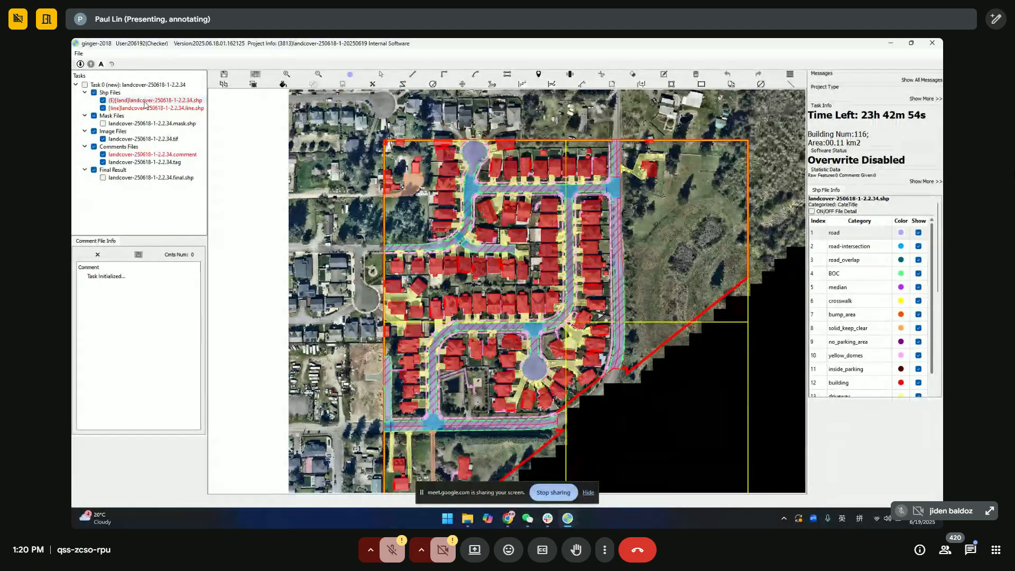
pyautogui.click(102, 100)
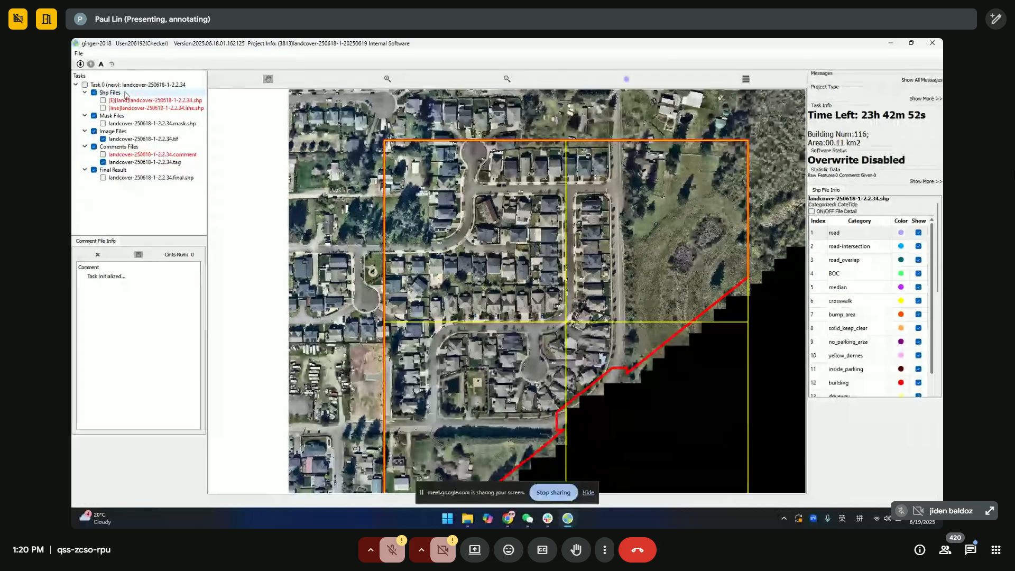
pyautogui.click(102, 108)
pyautogui.scroll(2, 546, 205)
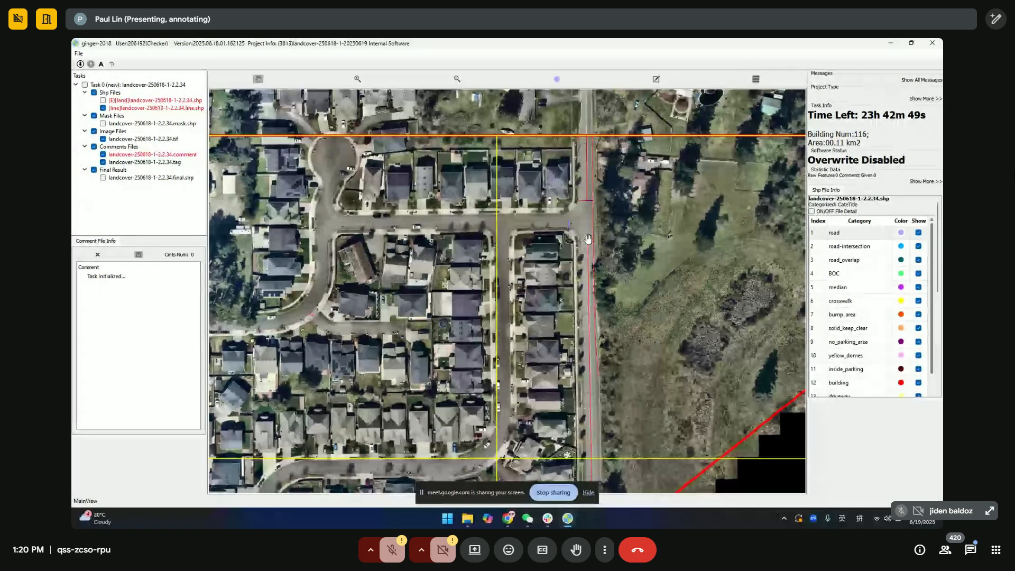
pyautogui.scroll(2, 590, 225)
pyautogui.scroll(-2, 574, 227)
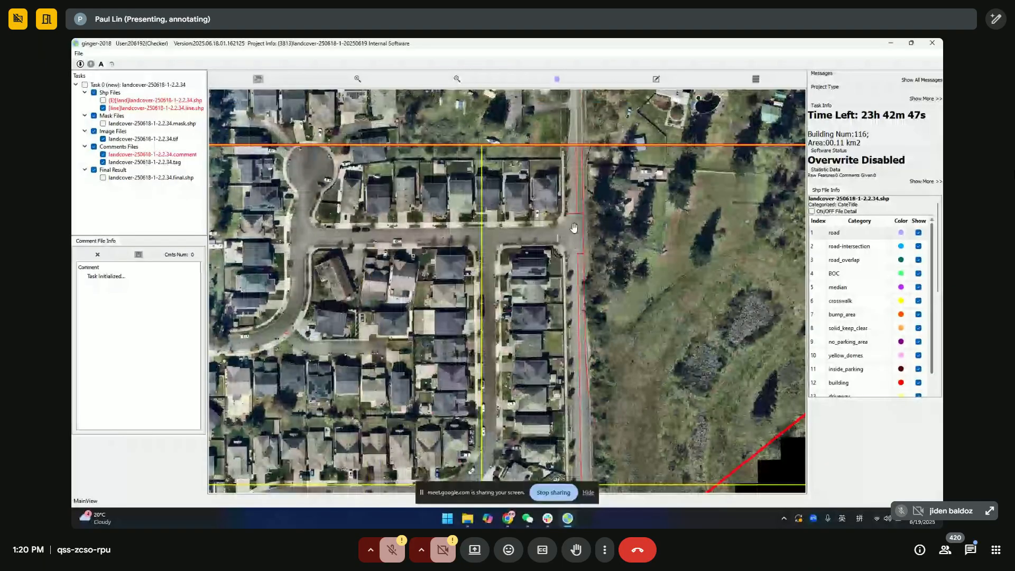
pyautogui.scroll(-3, 573, 227)
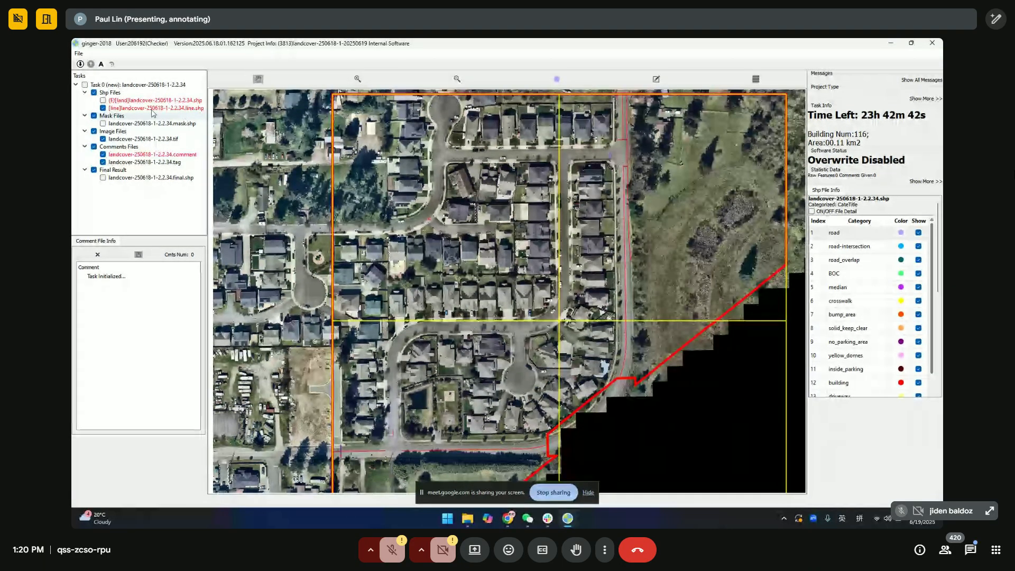
# Step: Alternate between the land and line shapefiles, leaving the land shapefile visible and the line shapefile hidden
pyautogui.click(121, 104)
pyautogui.rightClick(127, 106)
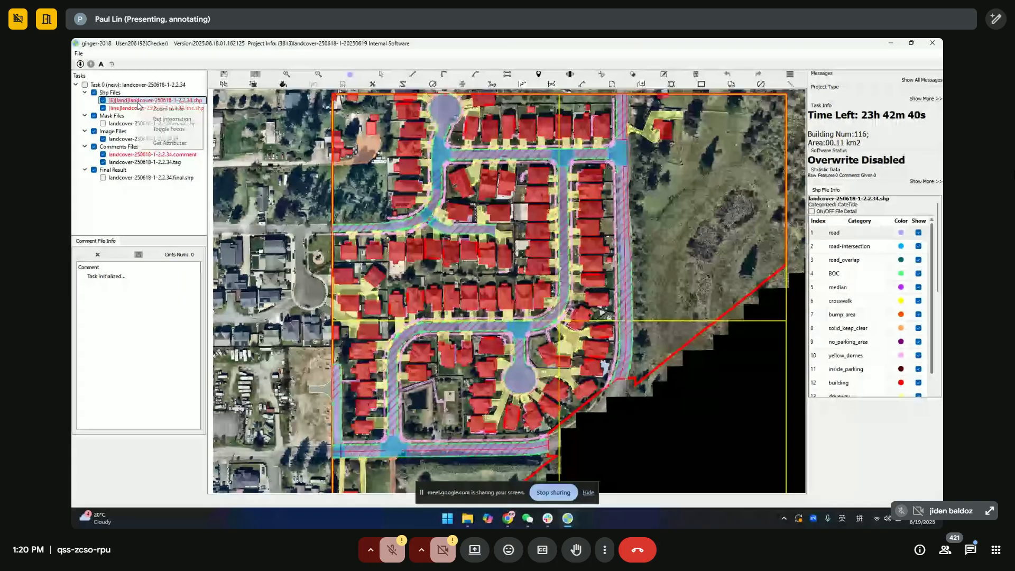
pyautogui.click(124, 108)
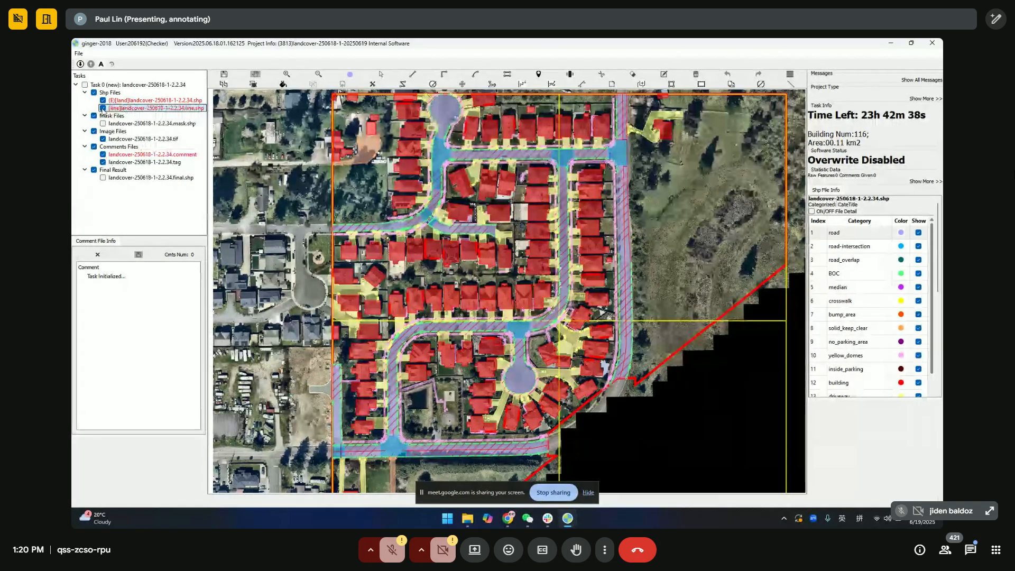
pyautogui.click(103, 100)
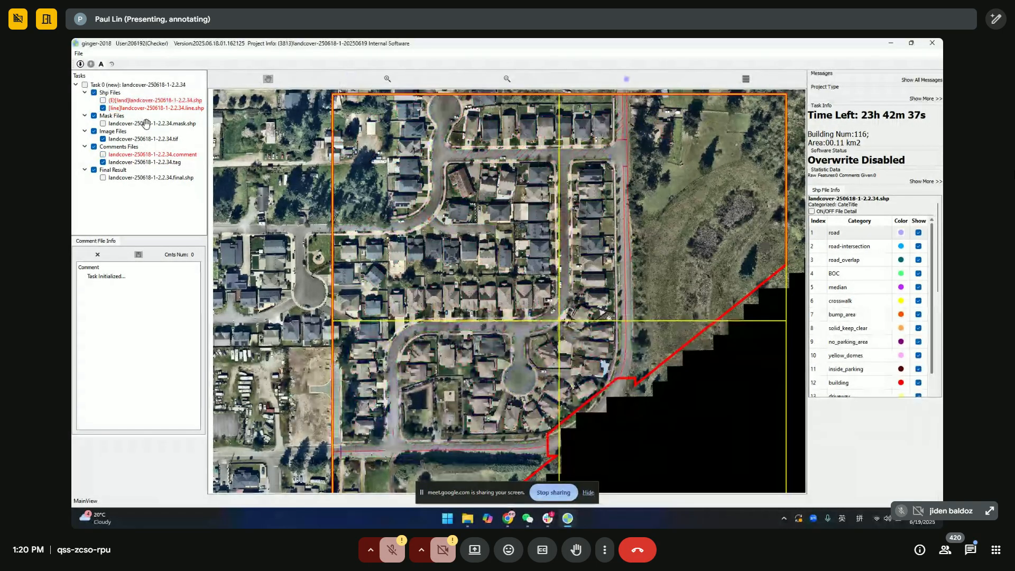
pyautogui.click(120, 103)
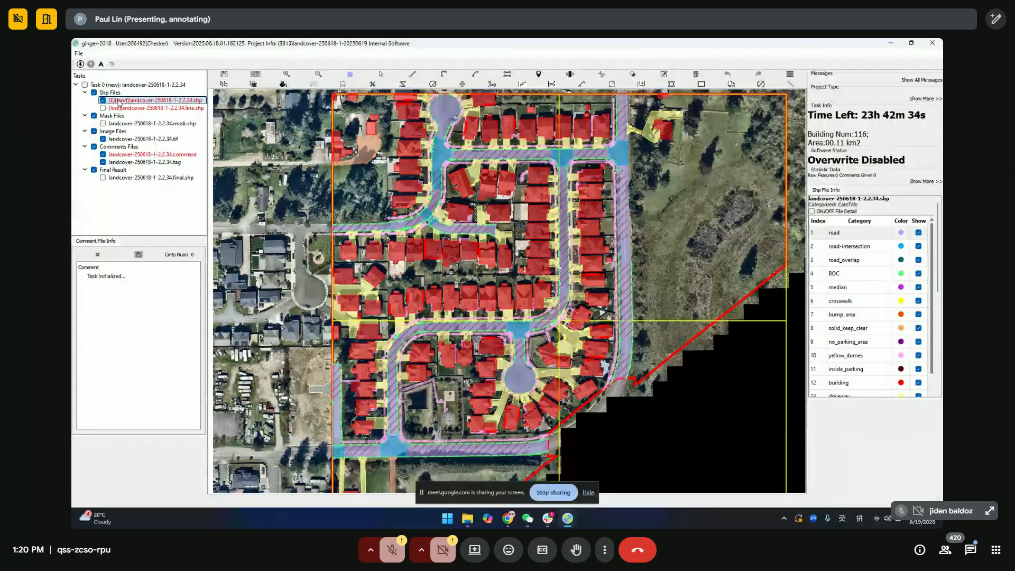
pyautogui.rightClick(148, 108)
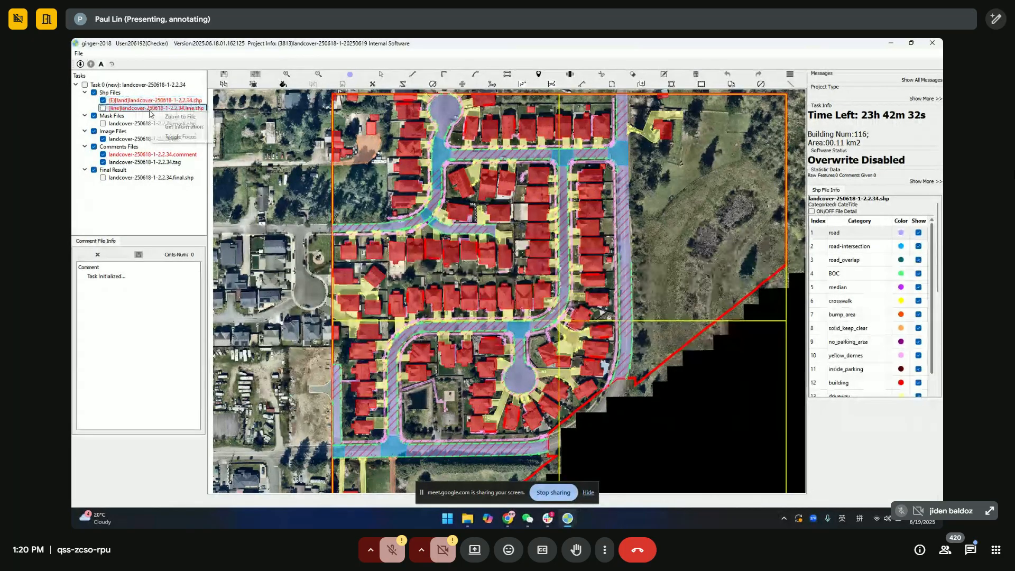
pyautogui.click(630, 200)
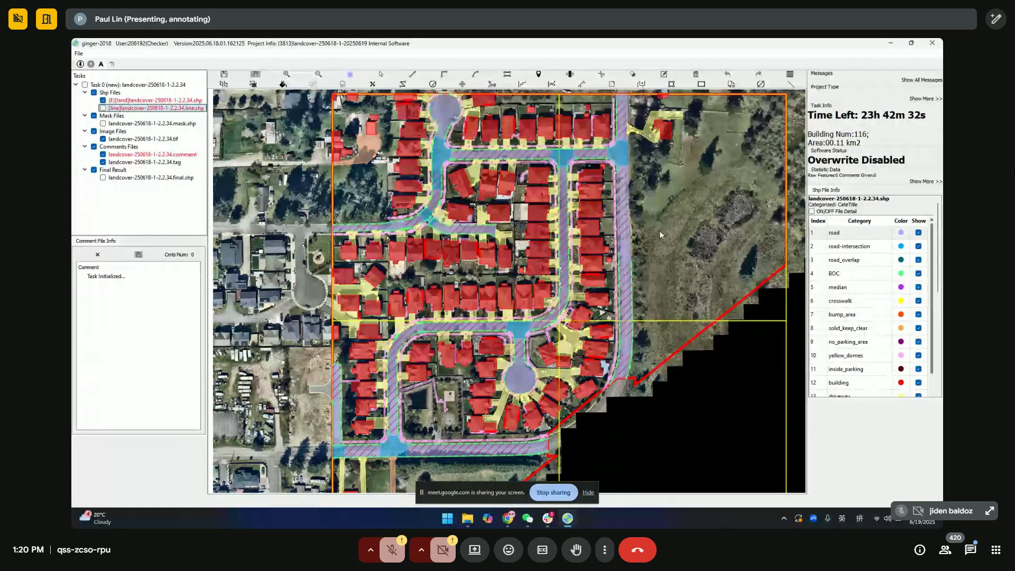
# Step: Compare the land labels with the bare imagery at the eastern T-intersection and the northwestern cul-de-sac
pyautogui.moveTo(660, 234); pyautogui.dragTo(647, 284)
pyautogui.press('space')
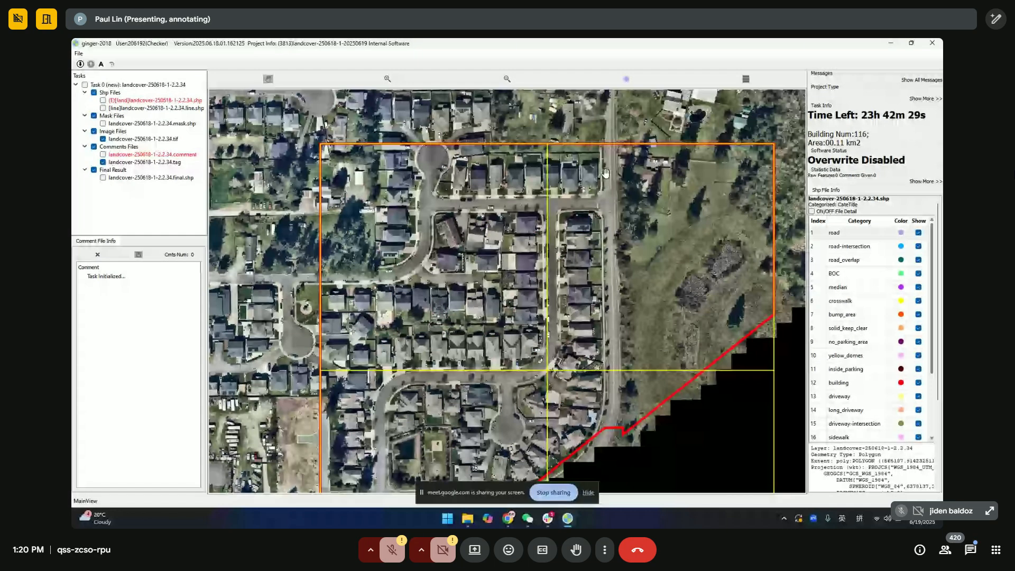
pyautogui.scroll(2, 606, 172)
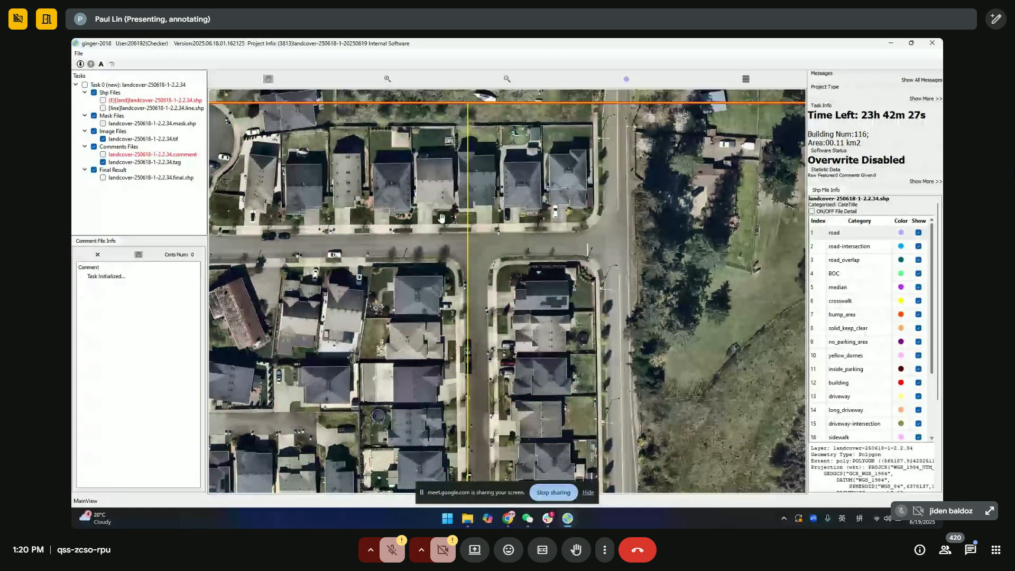
pyautogui.press('space')
pyautogui.moveTo(376, 168); pyautogui.dragTo(598, 192)
pyautogui.moveTo(365, 190); pyautogui.dragTo(376, 215)
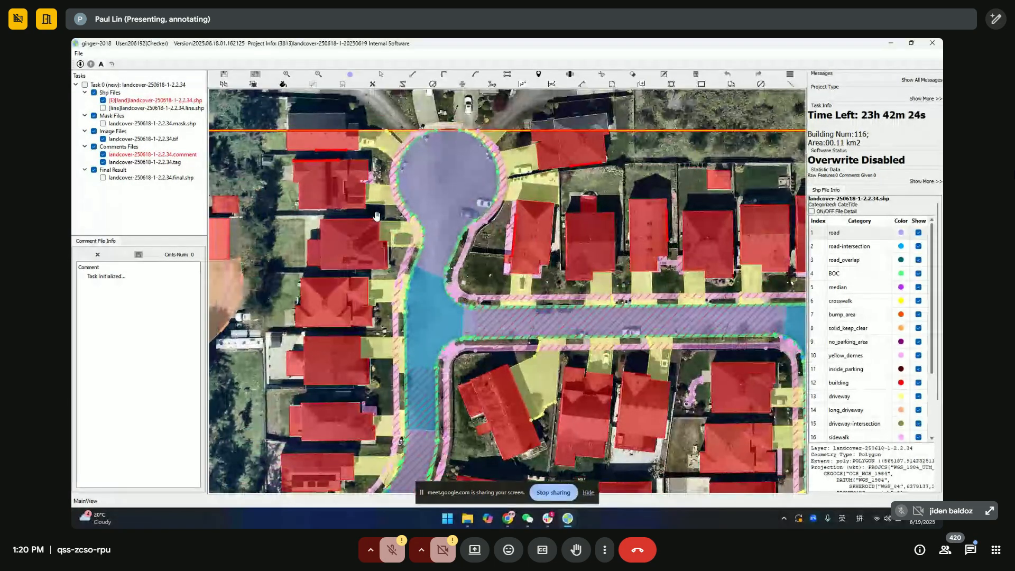
pyautogui.press('space')
pyautogui.press('space')
pyautogui.scroll(1, 490, 183)
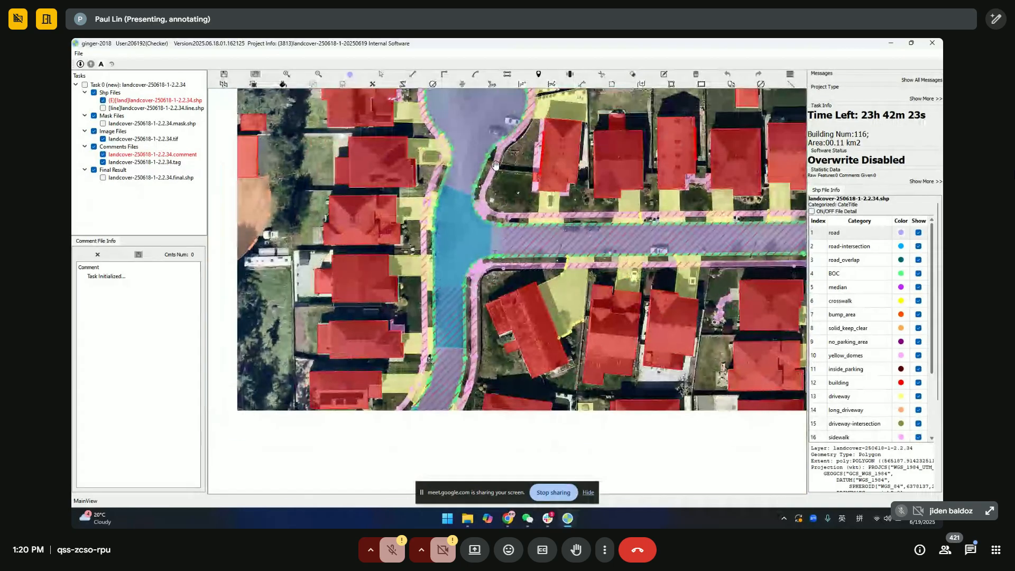
pyautogui.scroll(-1, 490, 183)
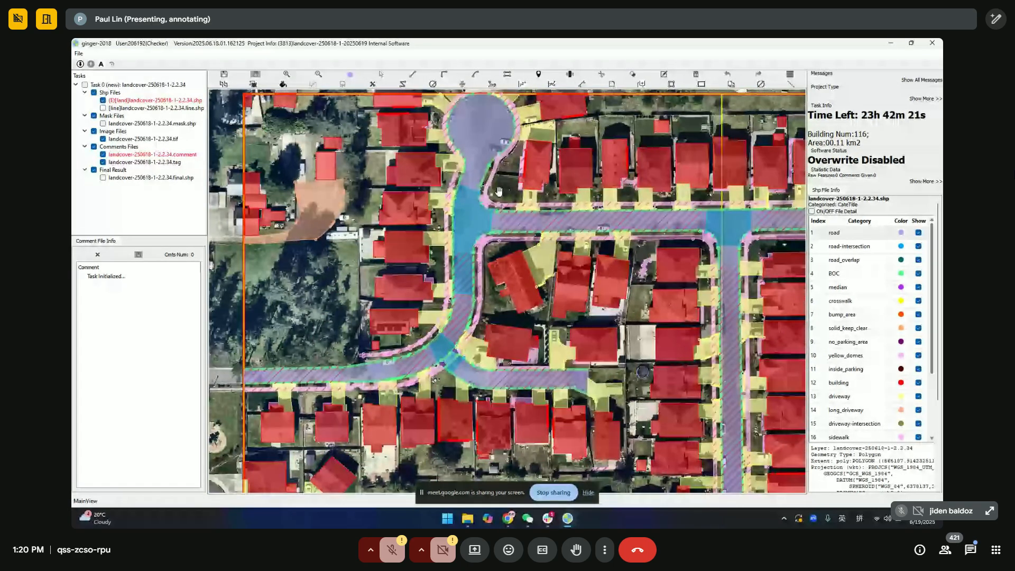
# Step: Examine the road and intersection labels along the eastern road, the southern cul-de-sac and the southwestern junctions
pyautogui.moveTo(635, 225); pyautogui.dragTo(465, 225)
pyautogui.press('space')
pyautogui.press('space')
pyautogui.moveTo(642, 272); pyautogui.dragTo(636, 192)
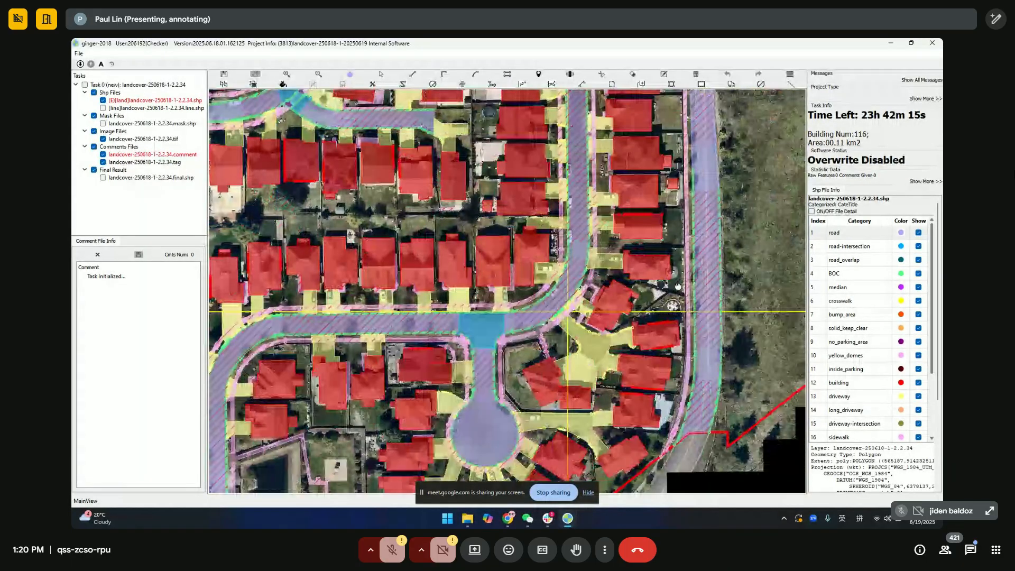
pyautogui.moveTo(460, 363); pyautogui.dragTo(491, 215)
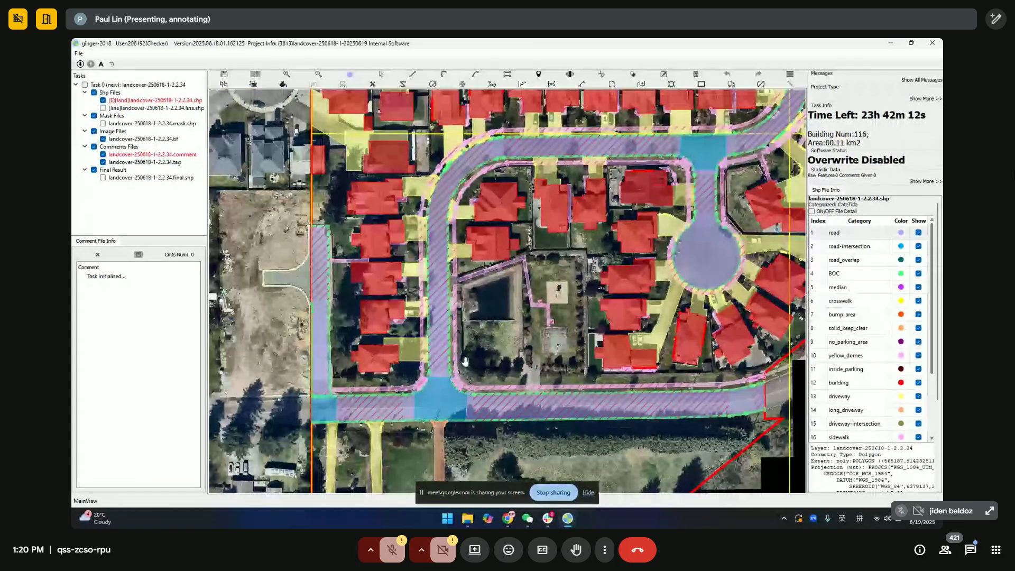
pyautogui.scroll(-2, 465, 362)
pyautogui.moveTo(465, 362); pyautogui.dragTo(449, 423)
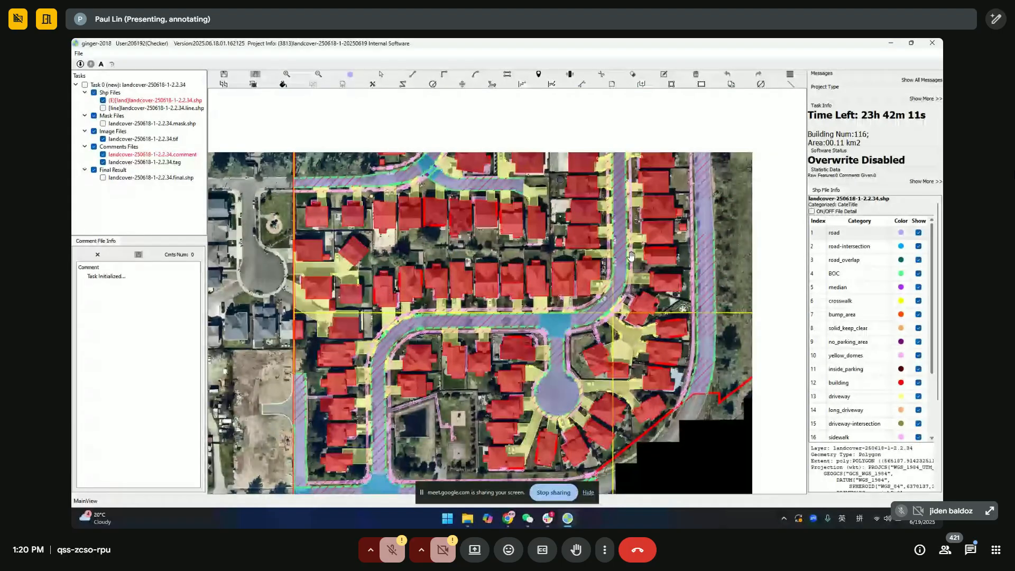
pyautogui.moveTo(633, 150); pyautogui.dragTo(561, 301)
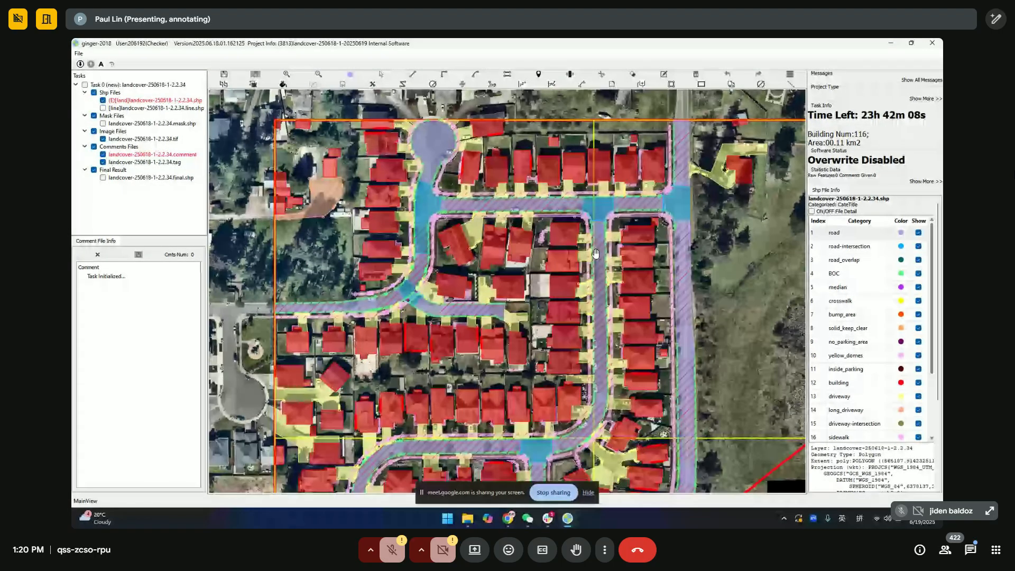
# Step: Compare the northern road labels with the bare imagery and examine the road's end at the western task boundary
pyautogui.press('space')
pyautogui.press('space')
pyautogui.scroll(1, 474, 259)
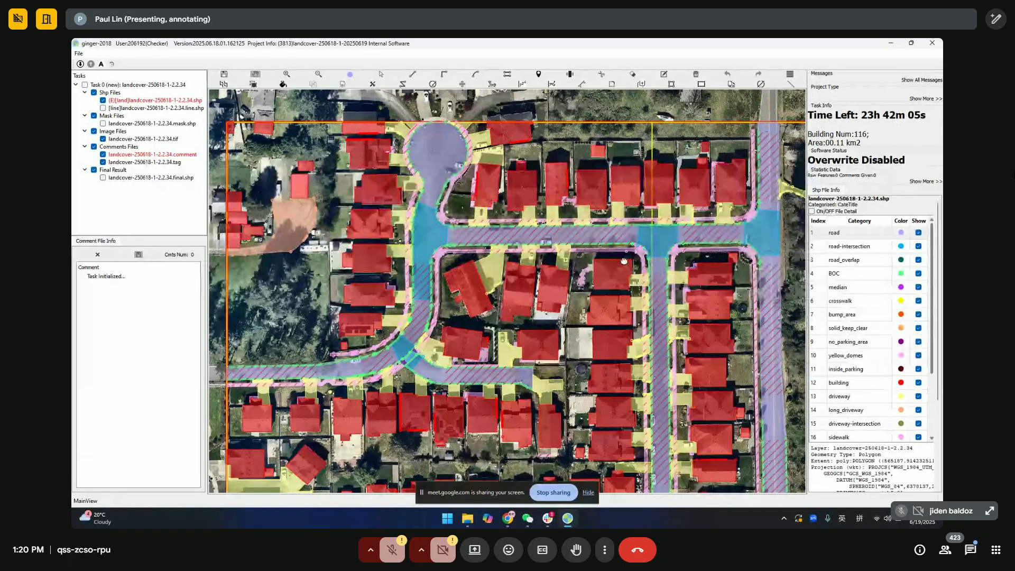
pyautogui.scroll(1, 624, 260)
pyautogui.scroll(-1, 513, 173)
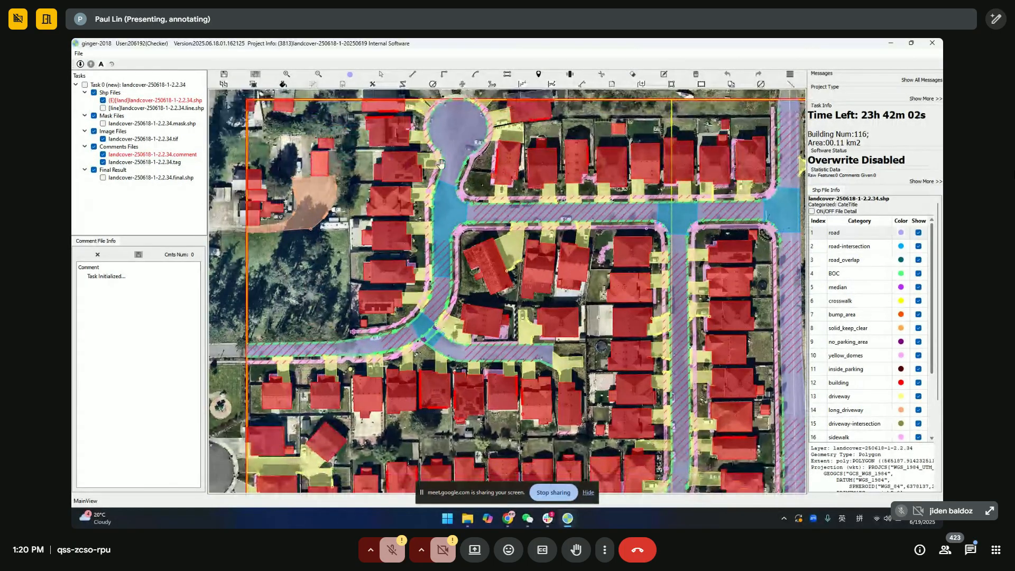
pyautogui.scroll(5, 440, 163)
pyautogui.scroll(-2, 455, 332)
pyautogui.scroll(3, 566, 328)
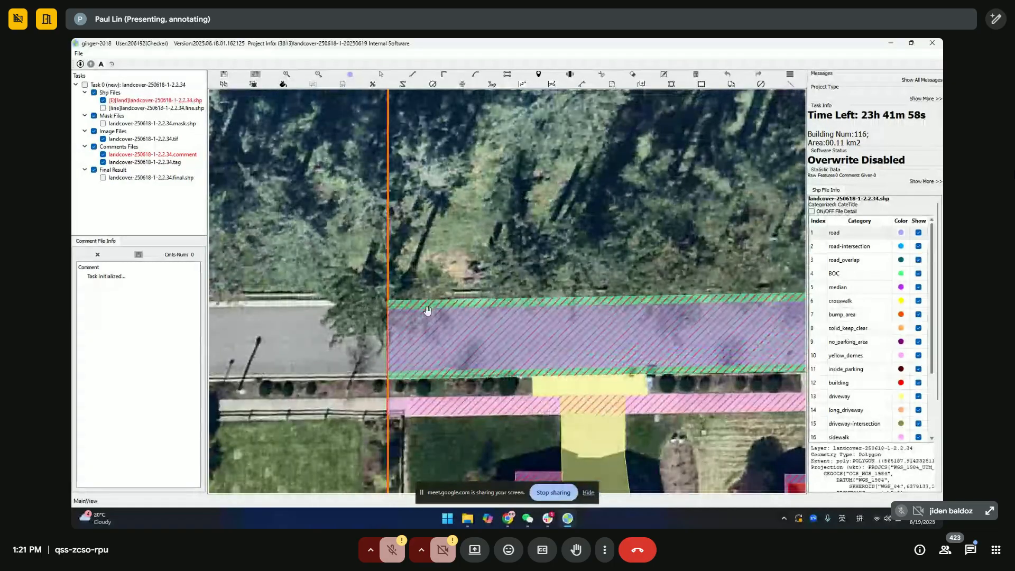
# Step: Select the road polygon at the western task boundary and examine its extent against the BOC strips along both edges
pyautogui.moveTo(539, 321); pyautogui.dragTo(432, 321)
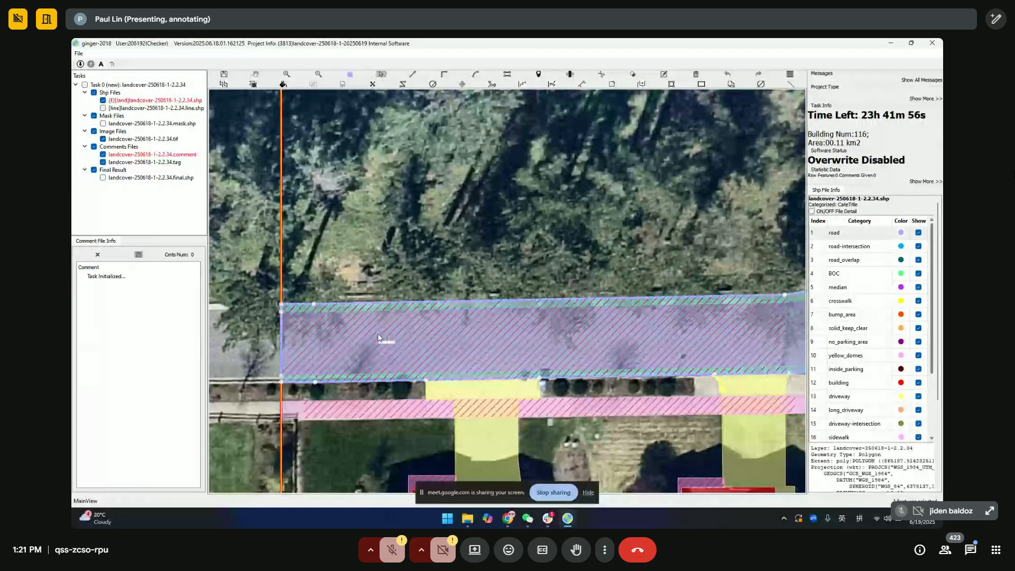
pyautogui.scroll(4, 377, 333)
pyautogui.click(463, 305)
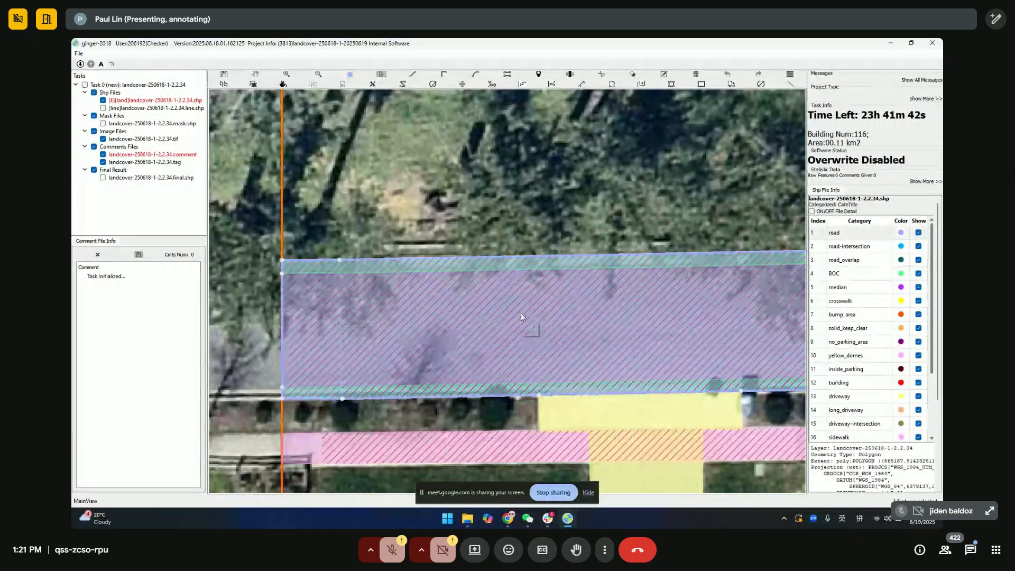
pyautogui.moveTo(497, 271); pyautogui.dragTo(476, 318)
pyautogui.scroll(-2, 476, 317)
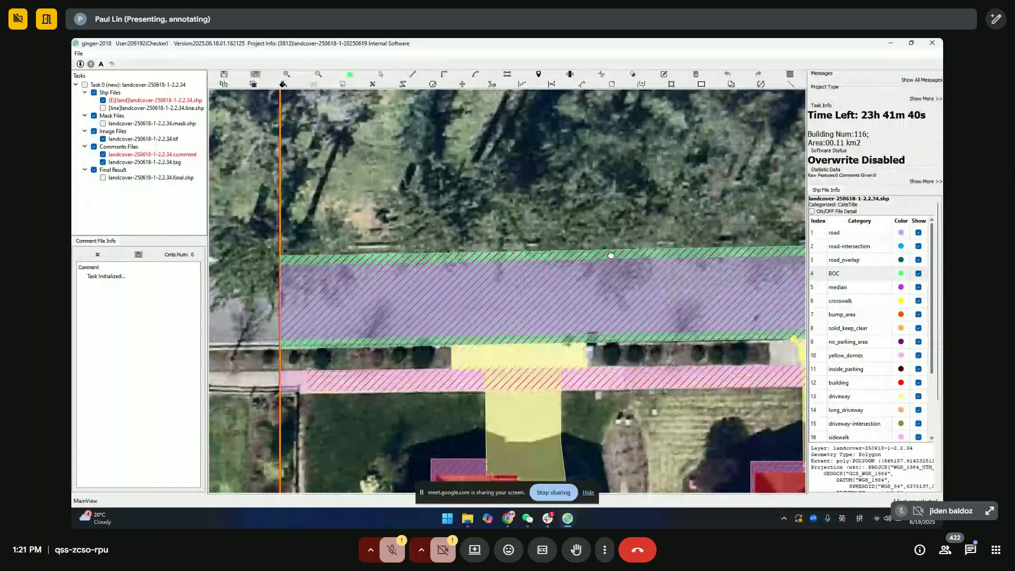
# Step: Examine the road, BOC and road-intersection labels along the western road's curve up to the fork, comparing them with the bare imagery
pyautogui.moveTo(450, 267); pyautogui.dragTo(423, 283)
pyautogui.scroll(3, 423, 284)
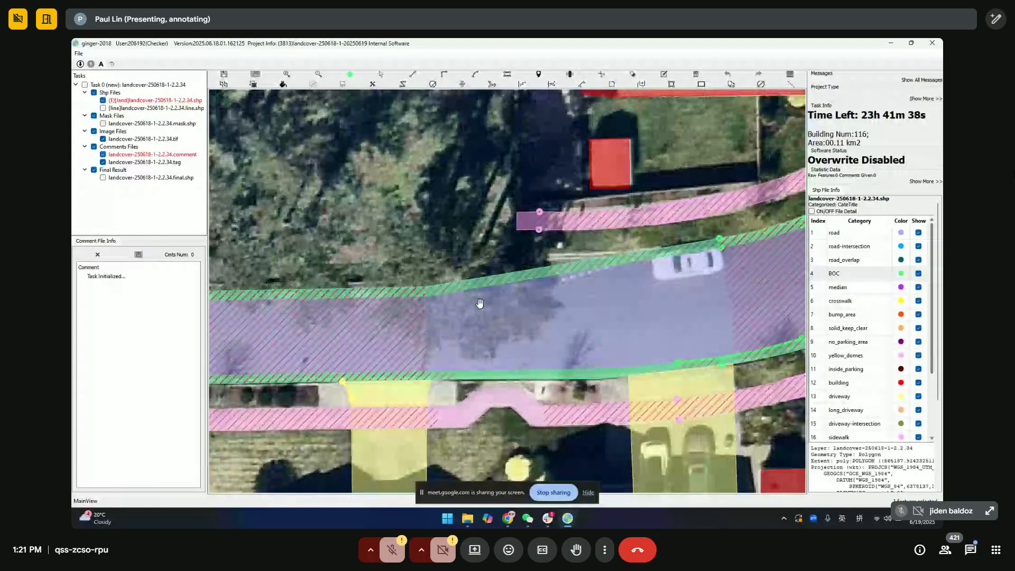
pyautogui.scroll(3, 613, 192)
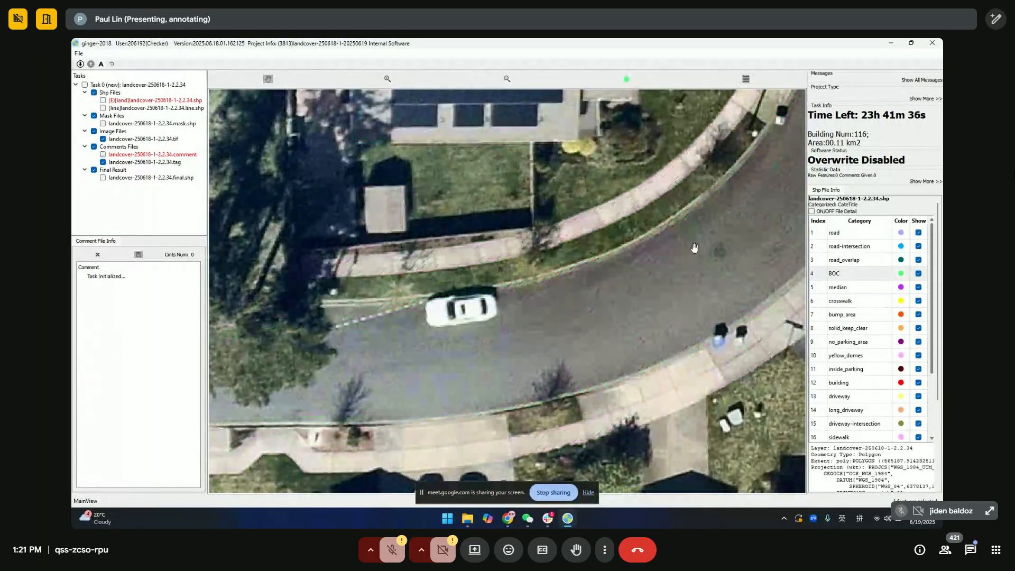
pyautogui.scroll(-2, 613, 191)
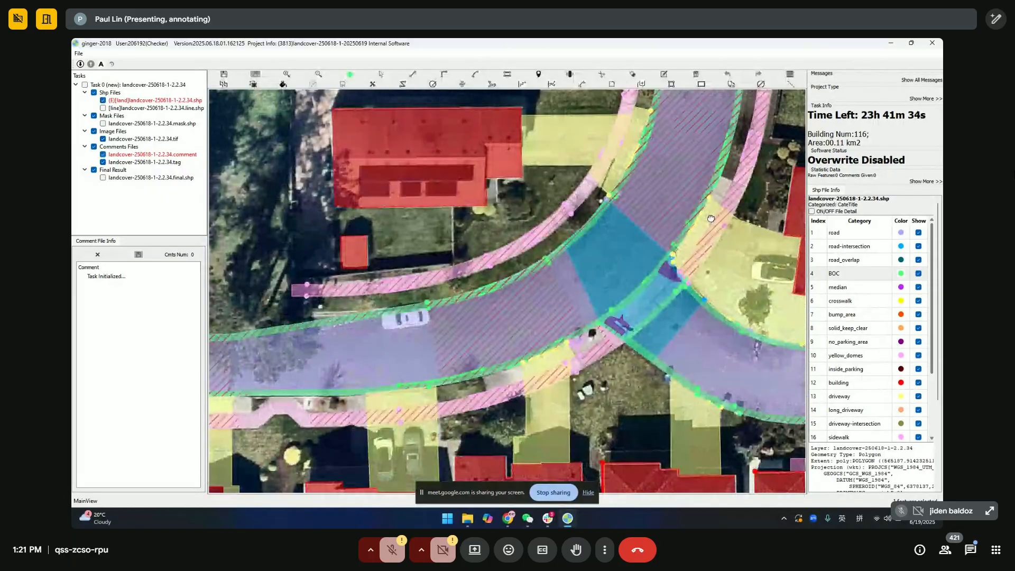
pyautogui.scroll(2, 589, 334)
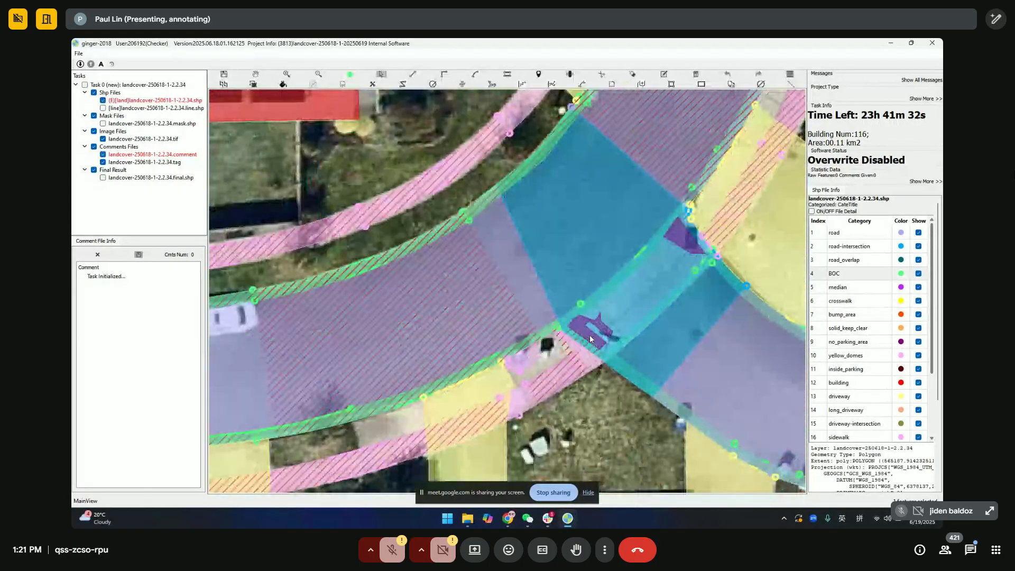
# Step: Delete the no_parking_area label covering the lamp's shadow at the intersection's southern edge
pyautogui.scroll(1, 590, 334)
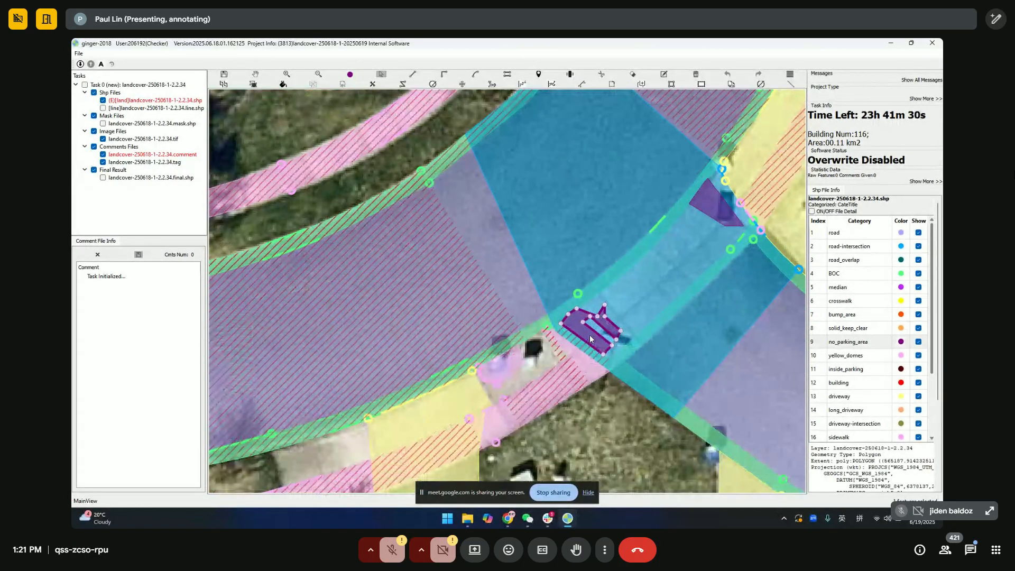
pyautogui.moveTo(592, 333); pyautogui.dragTo(540, 311)
pyautogui.scroll(1, 541, 310)
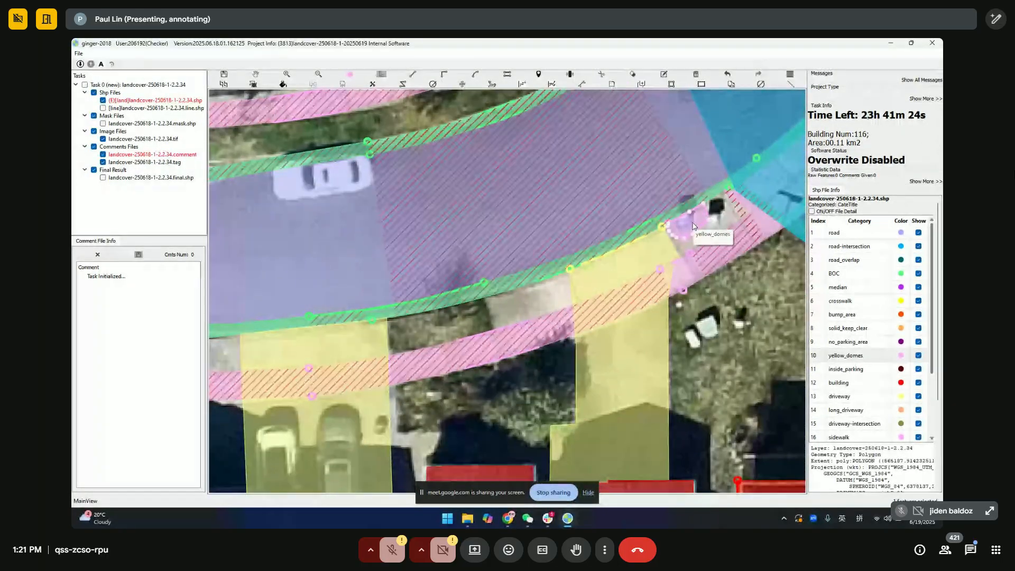
# Step: Compare the yellow_domes label by the bins with the bare imagery and replace it with continuous sidewalk coverage
pyautogui.moveTo(692, 227); pyautogui.dragTo(671, 253)
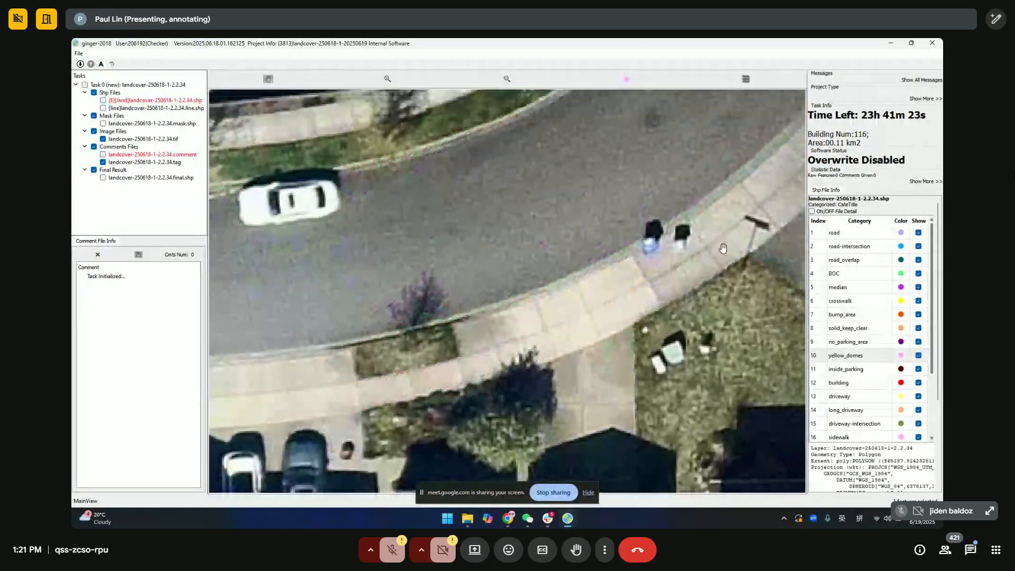
pyautogui.click(680, 253)
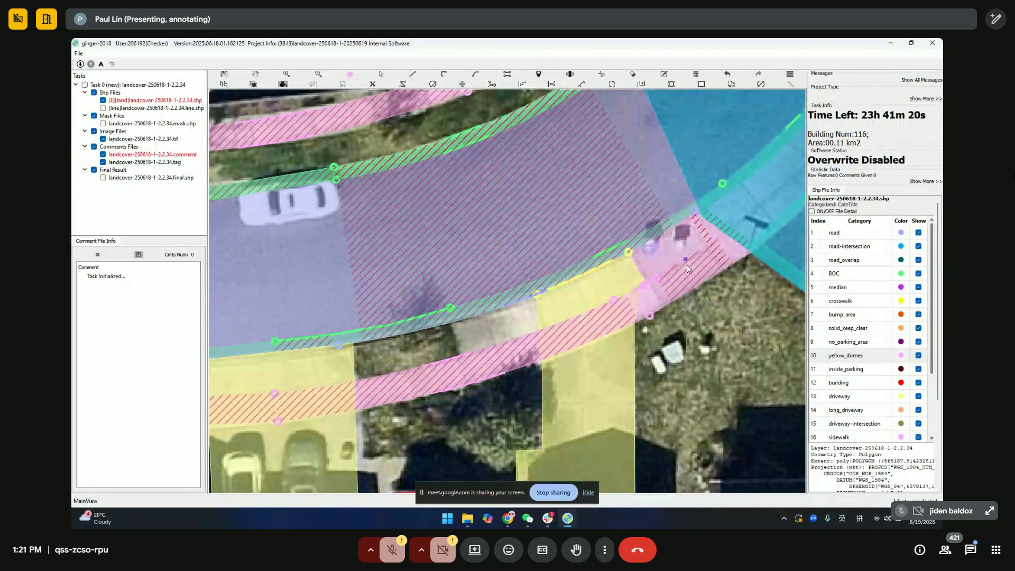
pyautogui.click(681, 254)
pyautogui.moveTo(621, 269); pyautogui.dragTo(664, 254)
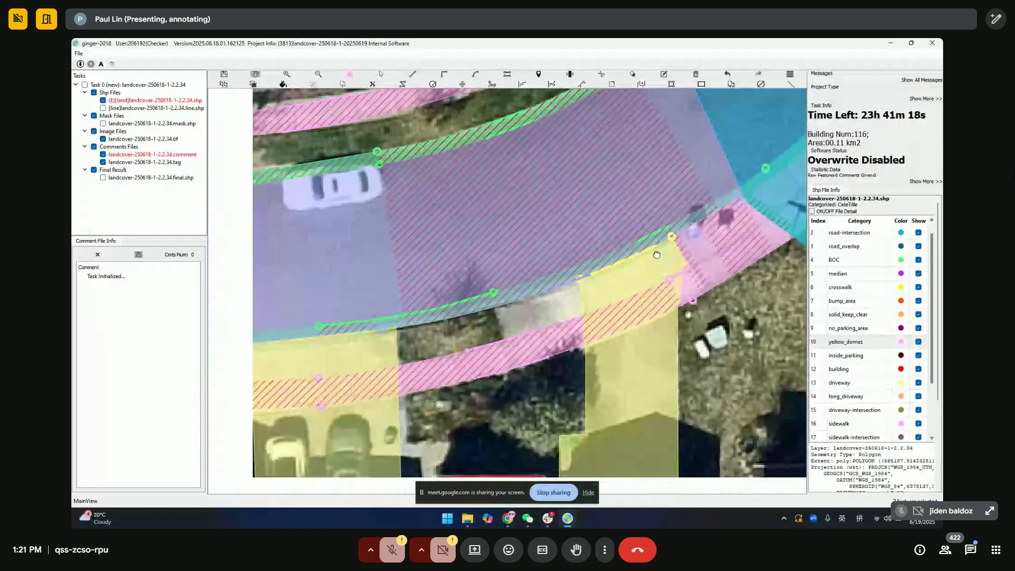
# Step: Examine the road and intersection labels from the southern task boundary past the curve and cul-de-sac to the eastern road
pyautogui.moveTo(535, 306); pyautogui.dragTo(610, 276)
pyautogui.scroll(4, 537, 283)
pyautogui.click(538, 280)
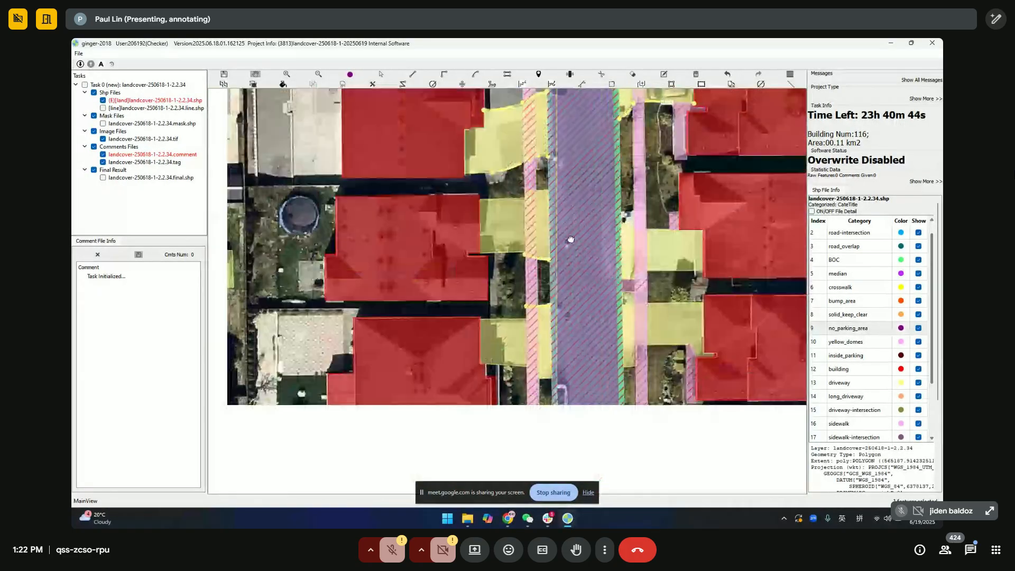
pyautogui.scroll(-3, 593, 328)
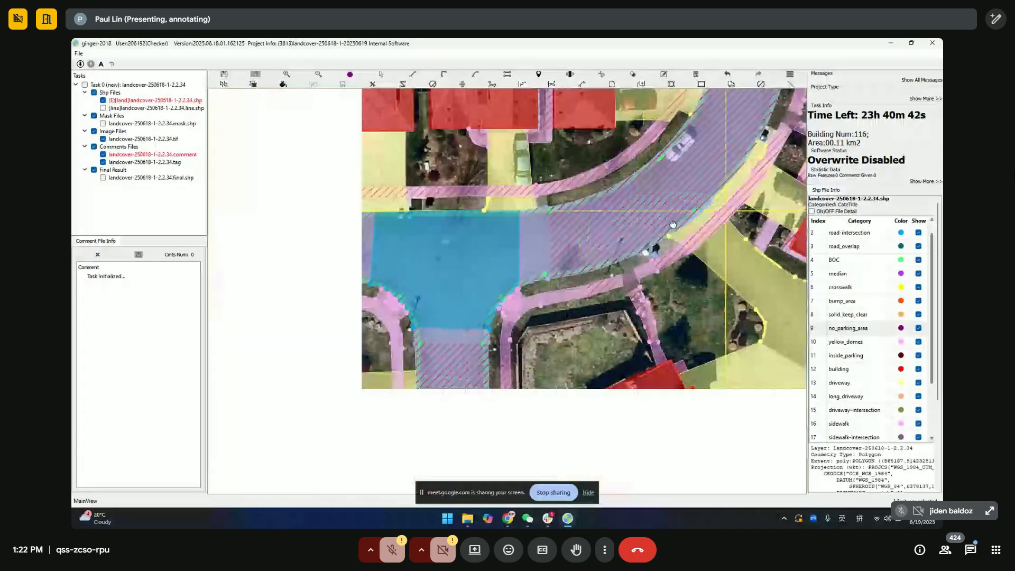
pyautogui.scroll(-2, 644, 222)
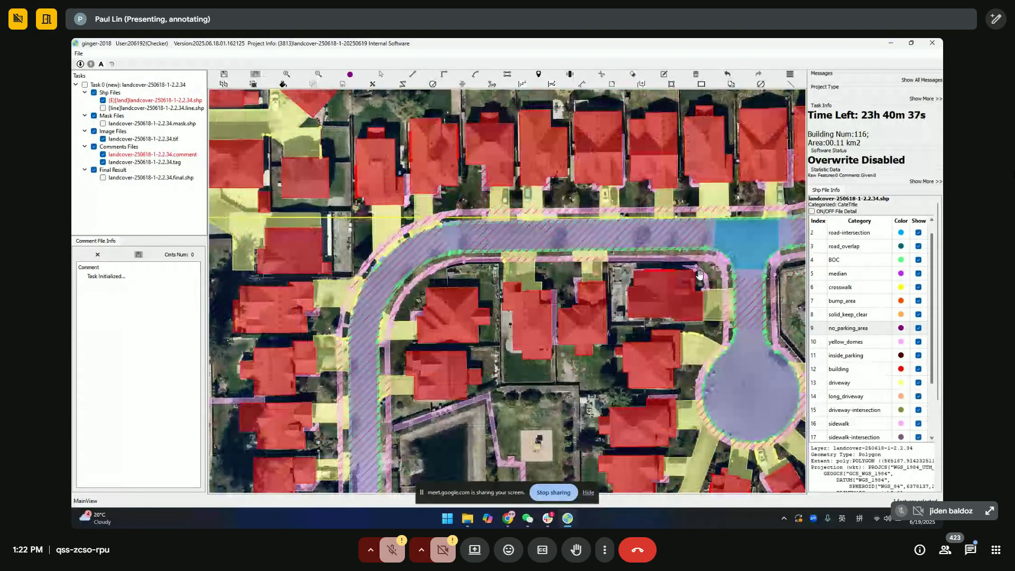
pyautogui.scroll(1, 700, 274)
pyautogui.press('space')
pyautogui.press('space')
pyautogui.press('Escape')
pyautogui.click(714, 282)
pyautogui.moveTo(713, 282); pyautogui.dragTo(594, 64)
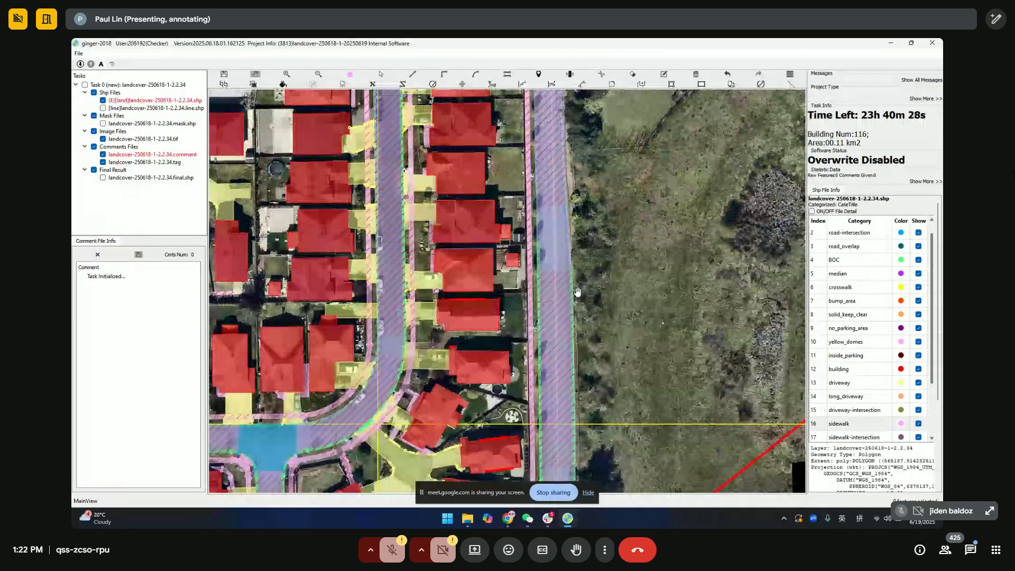
# Step: Follow the eastern road northward on the bare imagery and examine the T-intersection's curbs and corners
pyautogui.scroll(3, 569, 268)
pyautogui.scroll(-3, 568, 268)
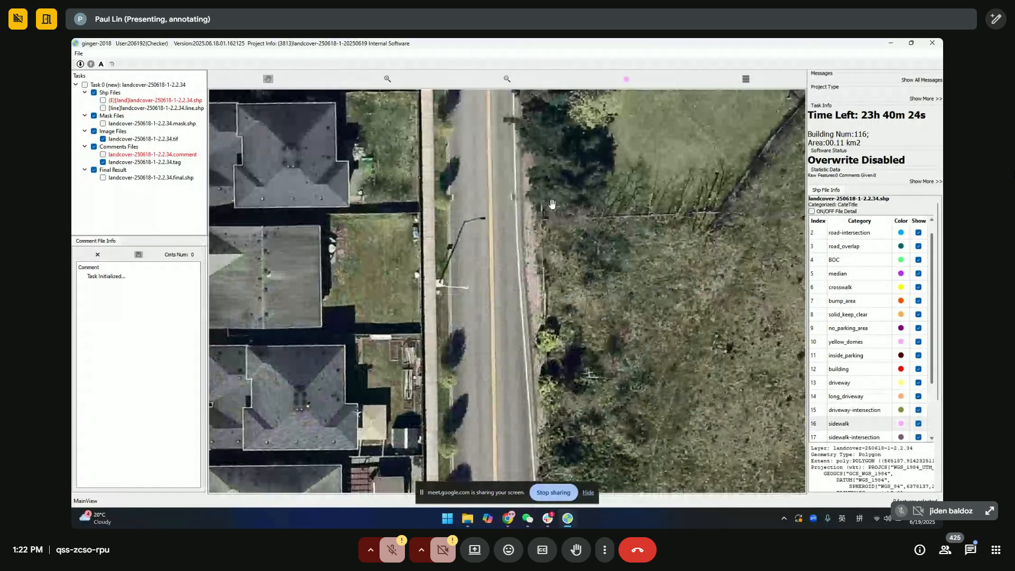
pyautogui.moveTo(566, 120); pyautogui.dragTo(516, 217)
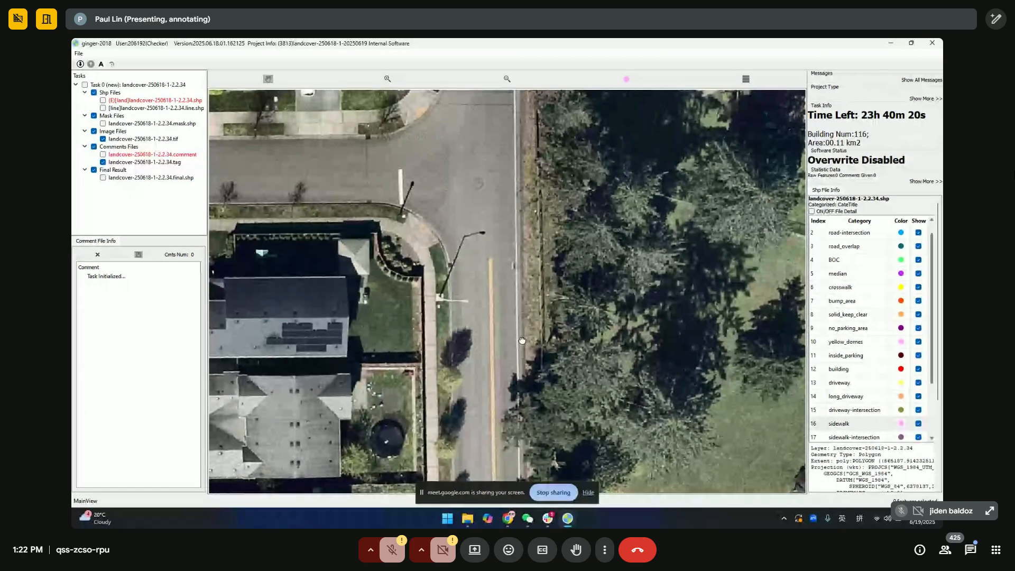
pyautogui.moveTo(494, 430); pyautogui.dragTo(521, 271)
pyautogui.moveTo(542, 162); pyautogui.dragTo(526, 317)
pyautogui.moveTo(555, 95); pyautogui.dragTo(557, 182)
pyautogui.scroll(2, 594, 302)
pyautogui.moveTo(593, 302); pyautogui.dragTo(593, 279)
pyautogui.moveTo(545, 151); pyautogui.dragTo(524, 227)
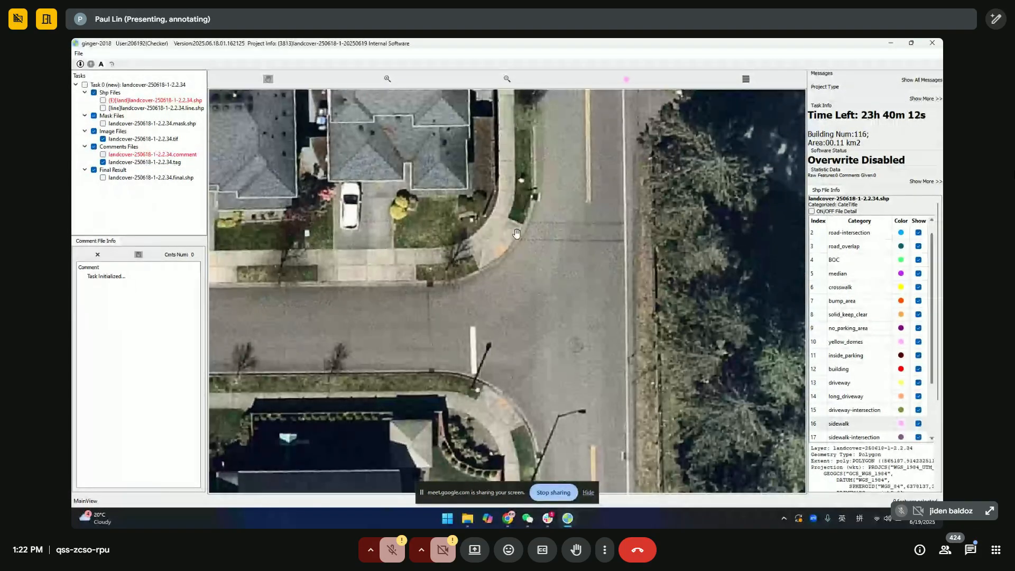
pyautogui.moveTo(538, 280); pyautogui.dragTo(545, 244)
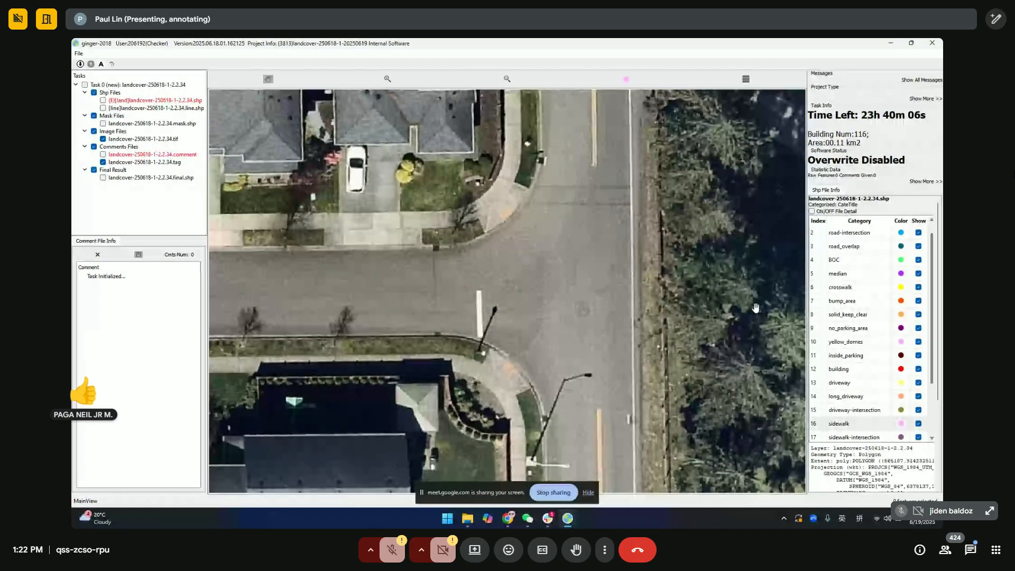
# Step: Capture the T-intersection and mark its two western corners with a red 1 and the eastern road edge with a red 2
pyautogui.hotkey('alt', 'a')
pyautogui.moveTo(262, 82)
pyautogui.mouseDown()
pyautogui.moveTo(614, 464)
pyautogui.moveTo(784, 479)
pyautogui.mouseUp()
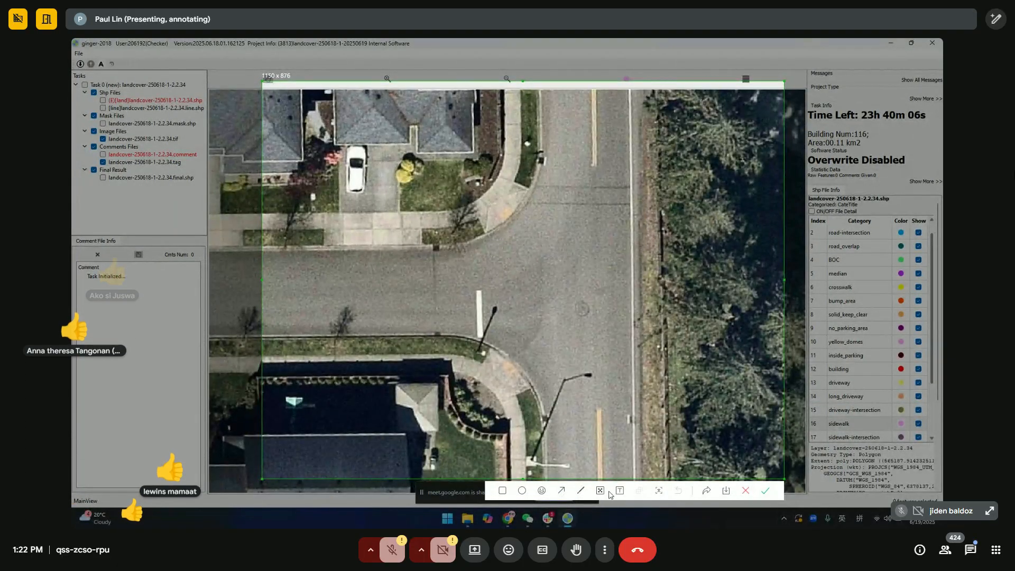
pyautogui.click(580, 490)
pyautogui.moveTo(507, 208); pyautogui.dragTo(507, 228)
pyautogui.moveTo(488, 334); pyautogui.dragTo(487, 352)
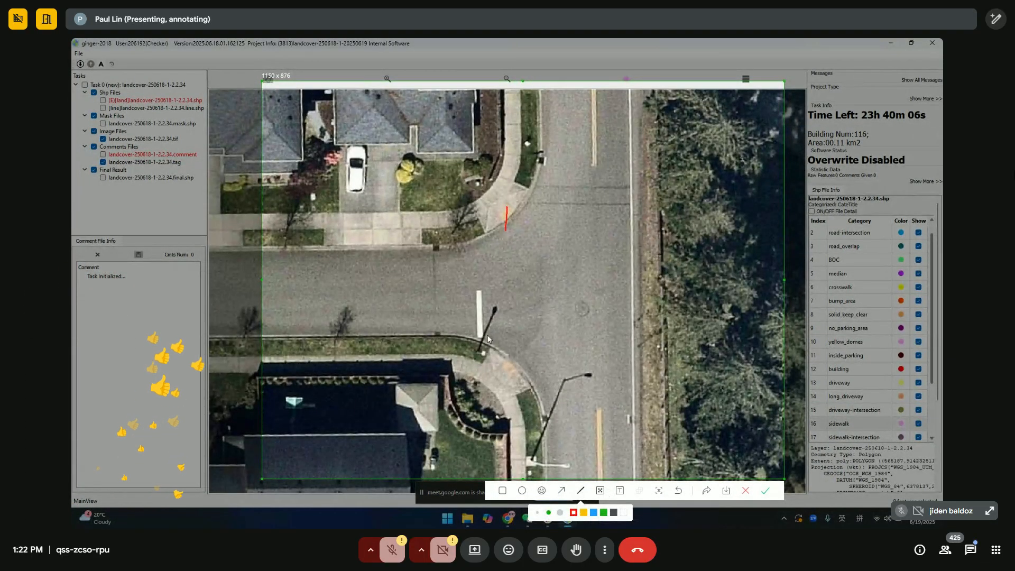
pyautogui.moveTo(644, 236); pyautogui.dragTo(656, 258)
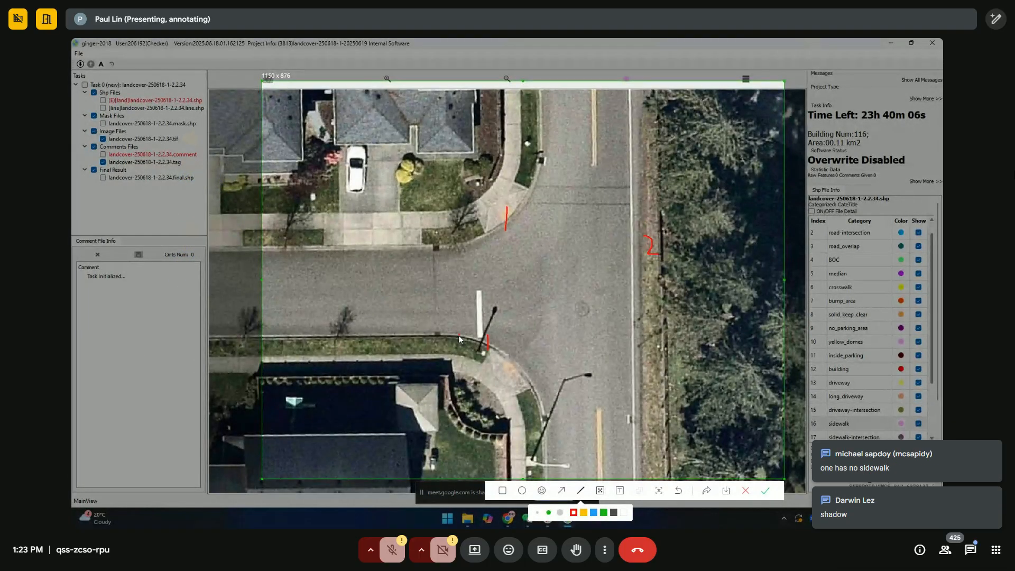
# Step: Trace the southwestern corner's curb in red on the capture and discard the annotated capture
pyautogui.moveTo(463, 337); pyautogui.dragTo(473, 339)
pyautogui.moveTo(526, 373); pyautogui.dragTo(540, 399)
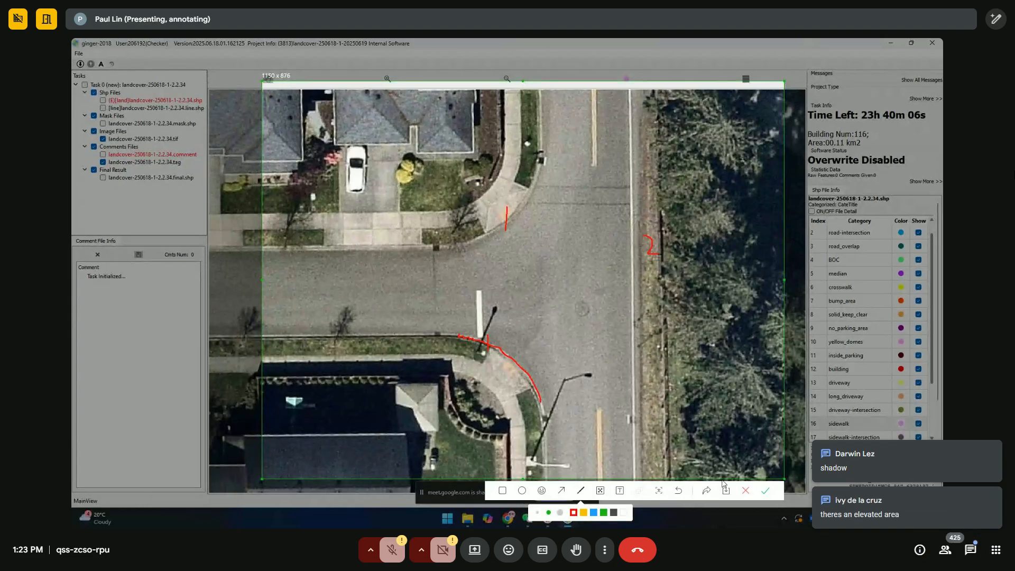
pyautogui.click(746, 492)
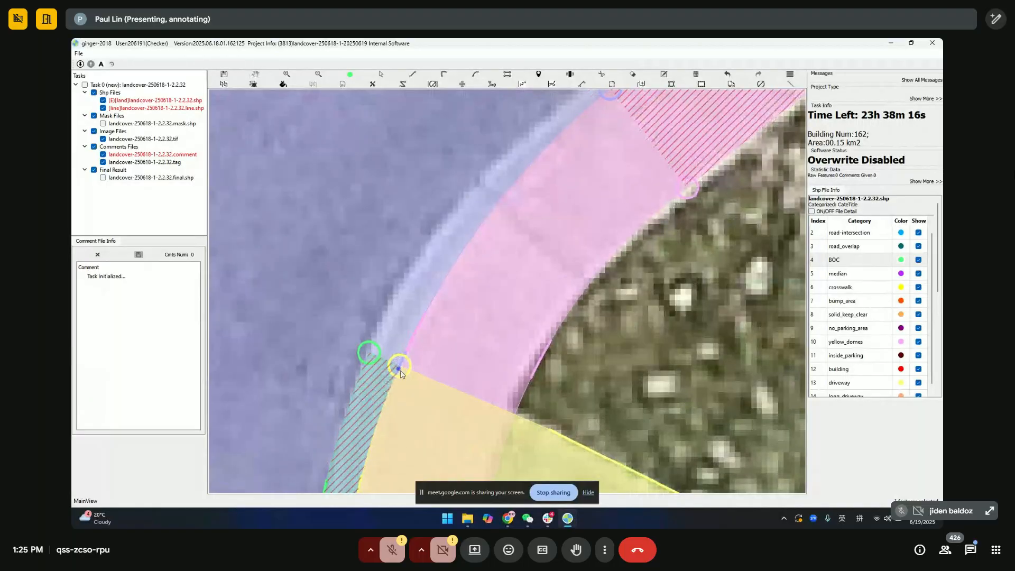
# Step: Label a BOC strip along the southern curb from the cul-de-sac around the intersection's rounded corner
pyautogui.scroll(-6, 400, 369)
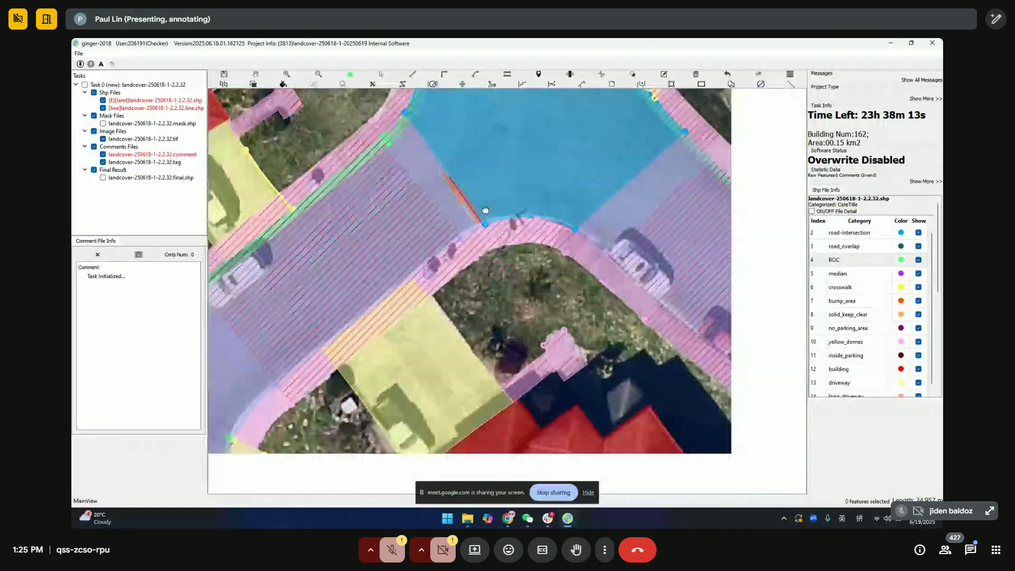
pyautogui.moveTo(485, 211); pyautogui.dragTo(493, 209)
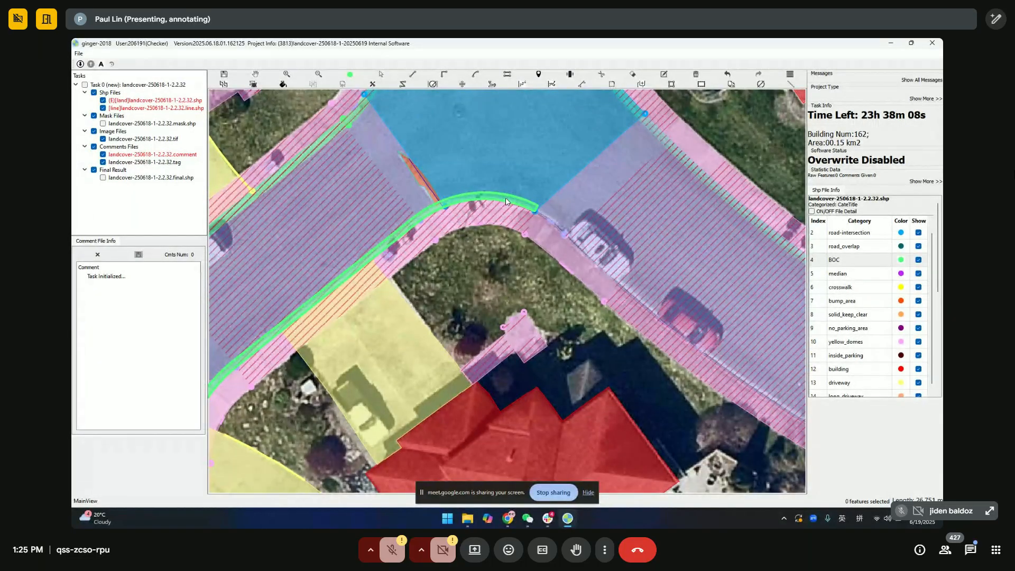
pyautogui.scroll(3, 505, 198)
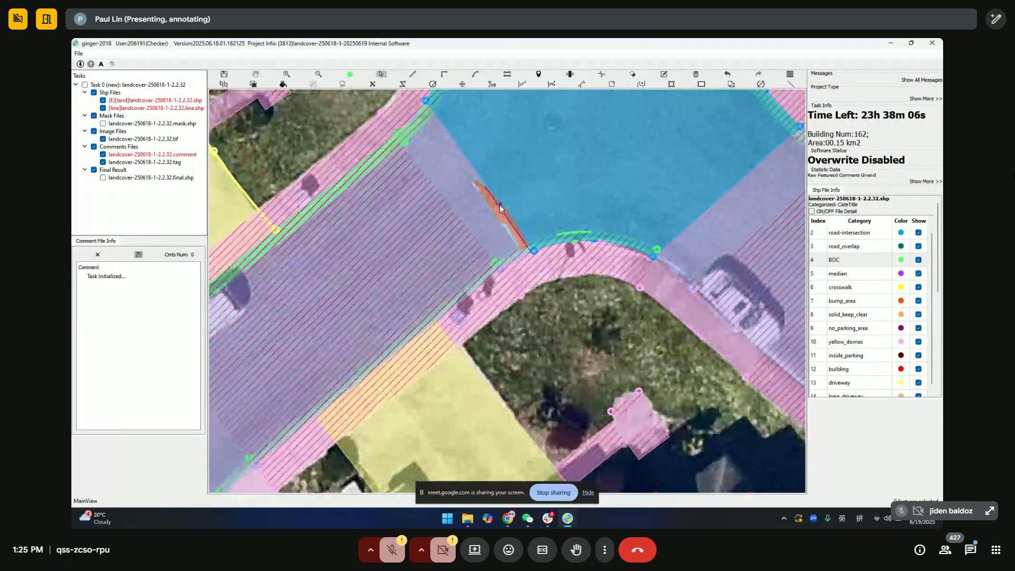
# Step: Delete the bump_area label at the intersection's southwestern edge and review the labels towards the cul-de-sac
pyautogui.click(497, 207)
pyautogui.moveTo(498, 209); pyautogui.dragTo(602, 153)
pyautogui.scroll(-2, 534, 183)
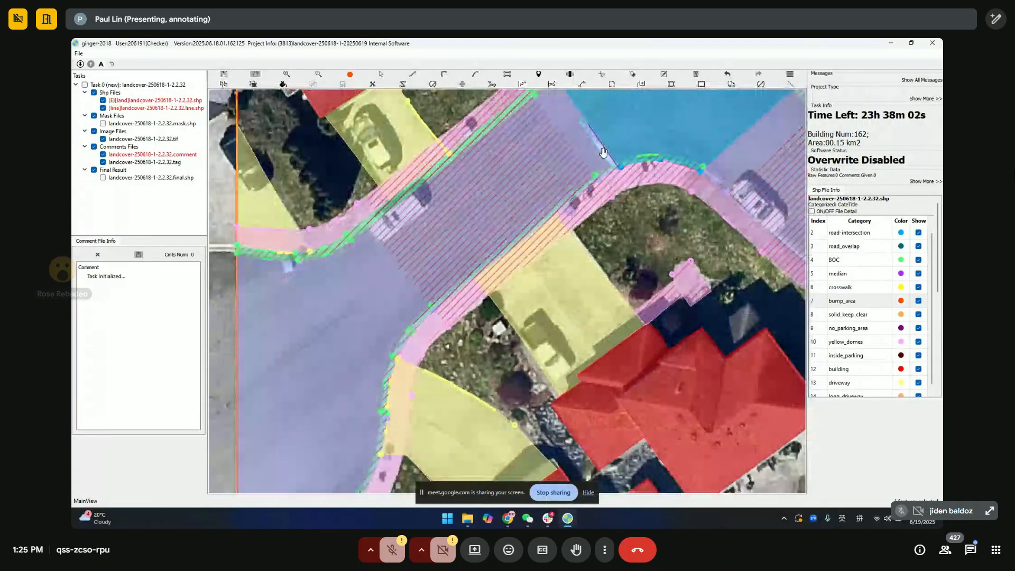
pyautogui.moveTo(385, 341); pyautogui.dragTo(448, 291)
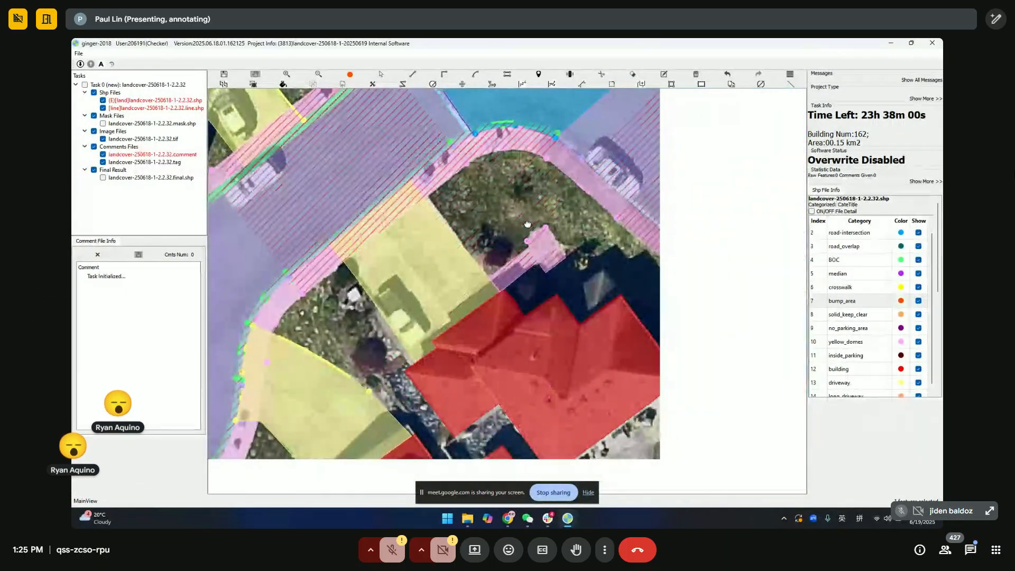
pyautogui.moveTo(491, 347); pyautogui.dragTo(339, 373)
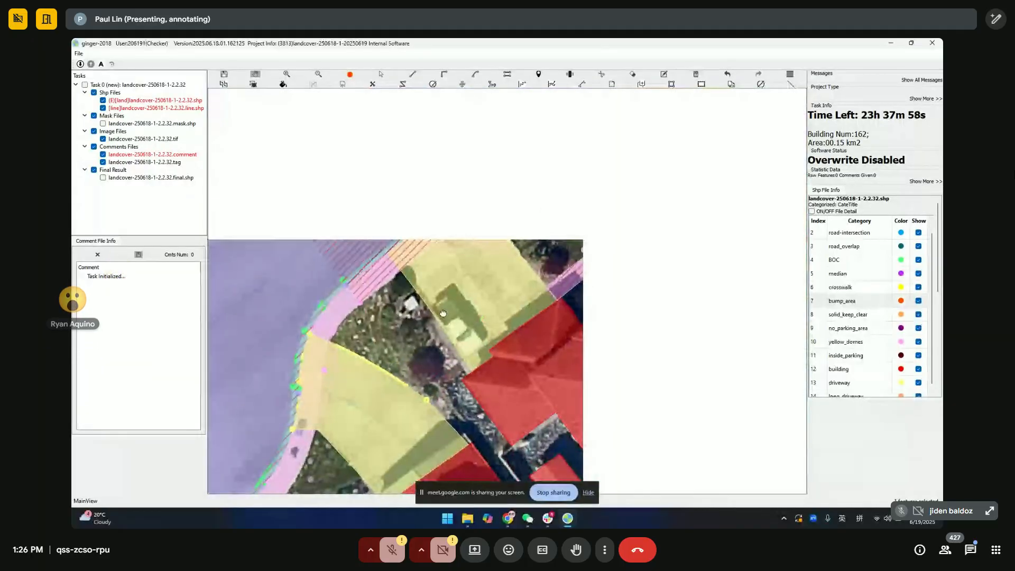
pyautogui.moveTo(521, 145); pyautogui.dragTo(602, 95)
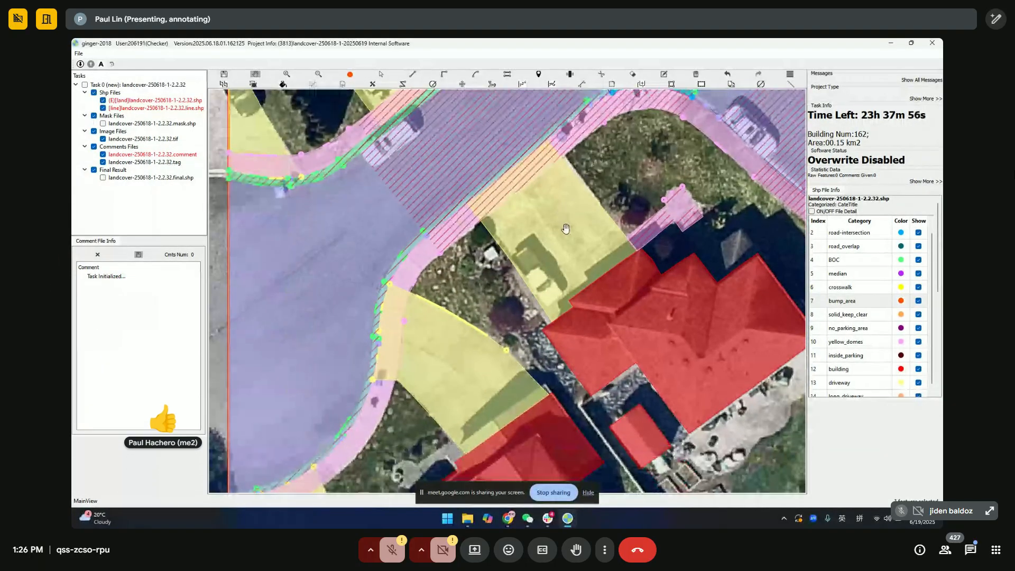
# Step: Hide the road-intersection, road_overlap and road labels to expose the pavement around the cul-de-sac
pyautogui.click(919, 232)
pyautogui.click(919, 247)
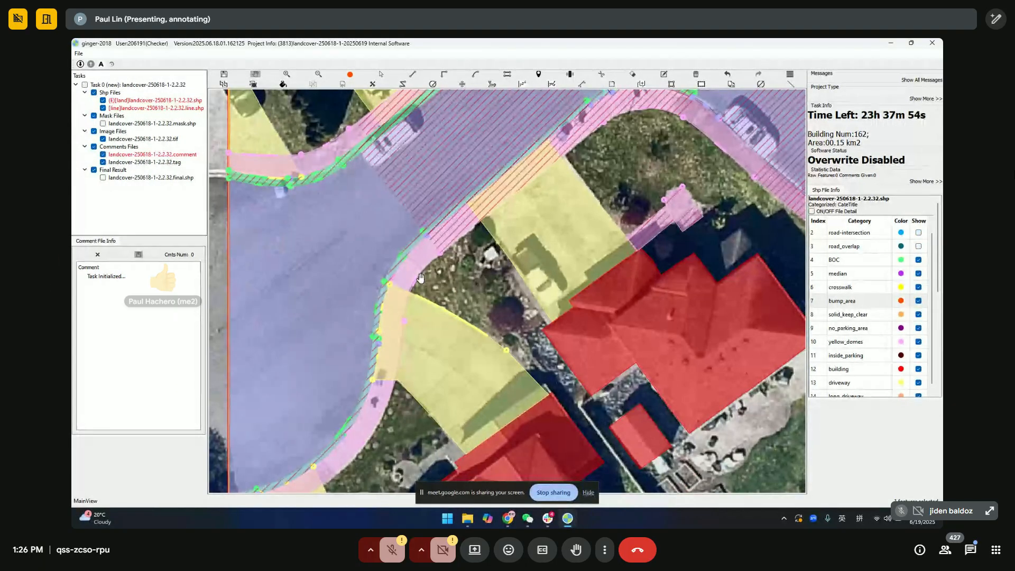
pyautogui.scroll(3, 803, 256)
pyautogui.scroll(-5, 555, 260)
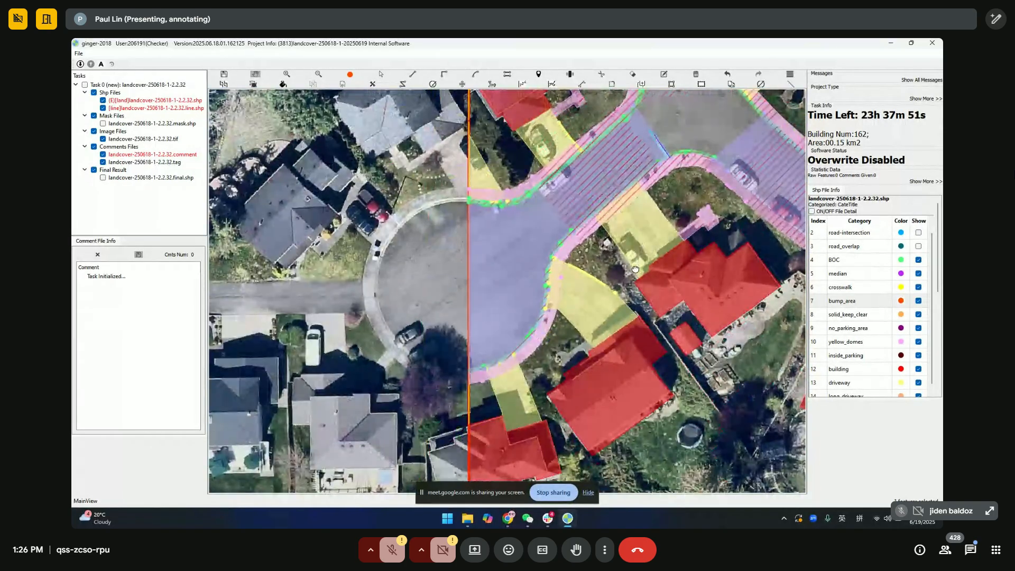
pyautogui.moveTo(635, 270); pyautogui.dragTo(574, 288)
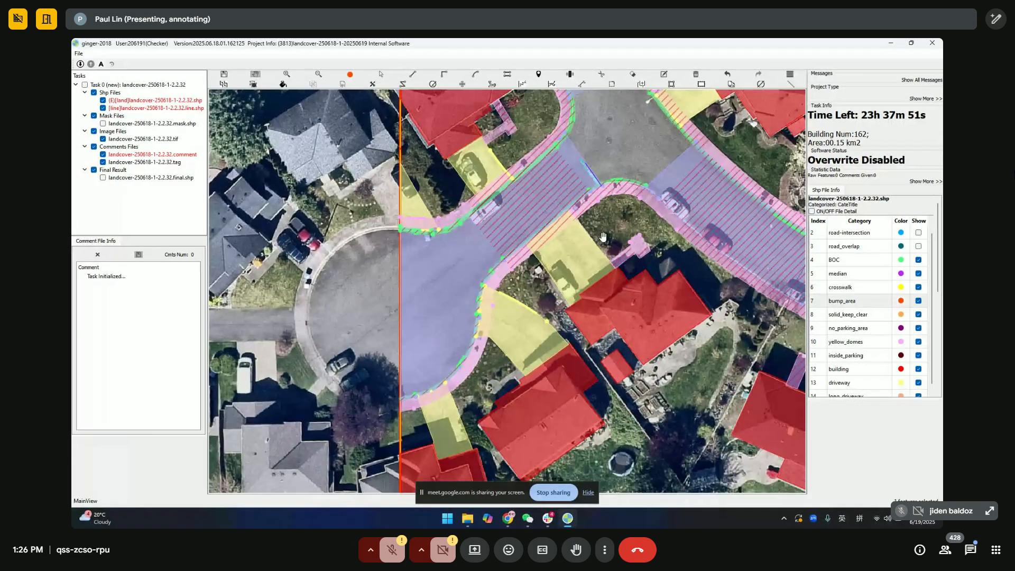
pyautogui.scroll(1, 882, 264)
pyautogui.click(919, 234)
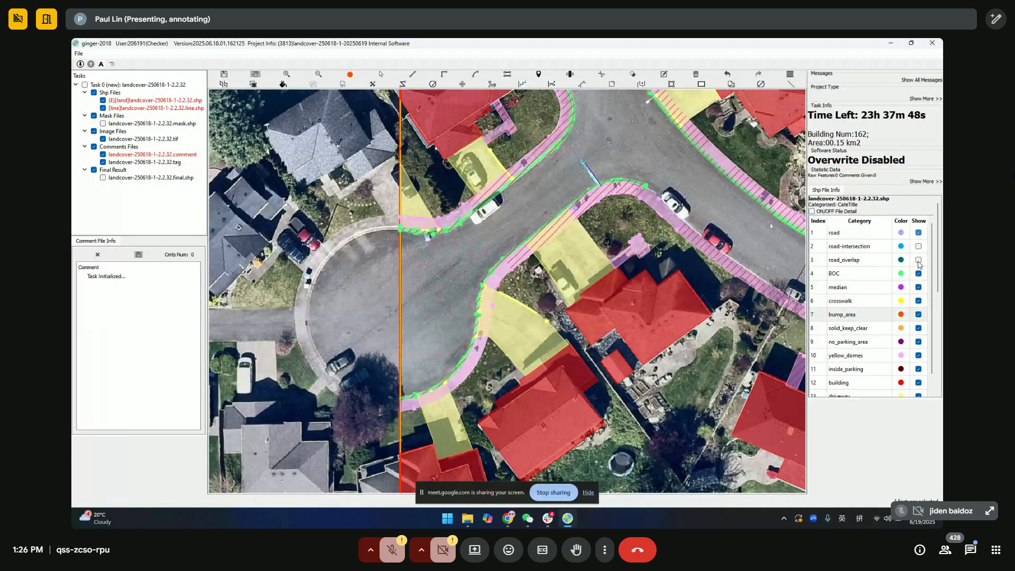
# Step: Examine the BOC strip along the cul-de-sac's eastern curb where the driveway meets the sidewalk
pyautogui.scroll(5, 485, 310)
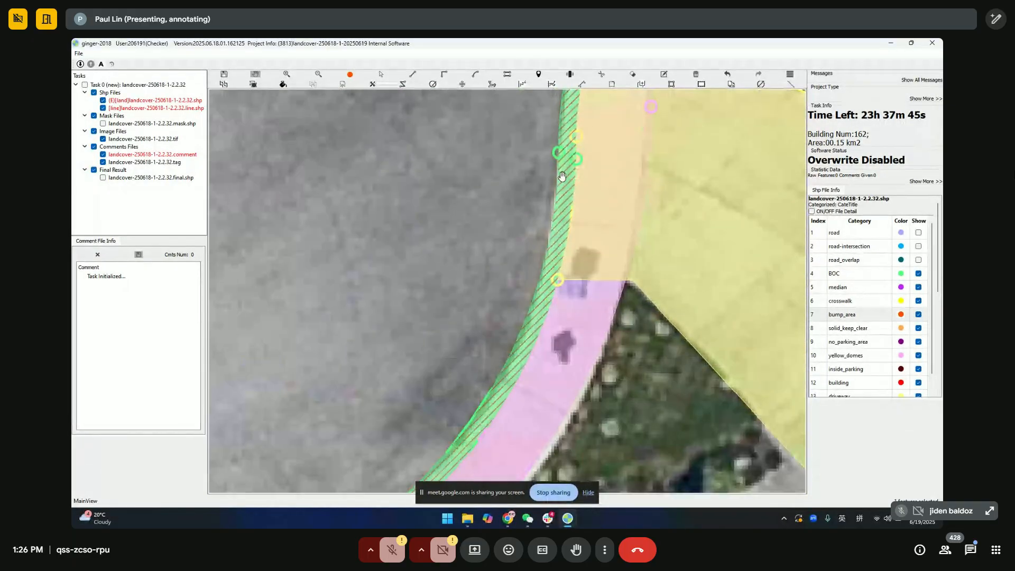
pyautogui.moveTo(562, 176); pyautogui.dragTo(500, 220)
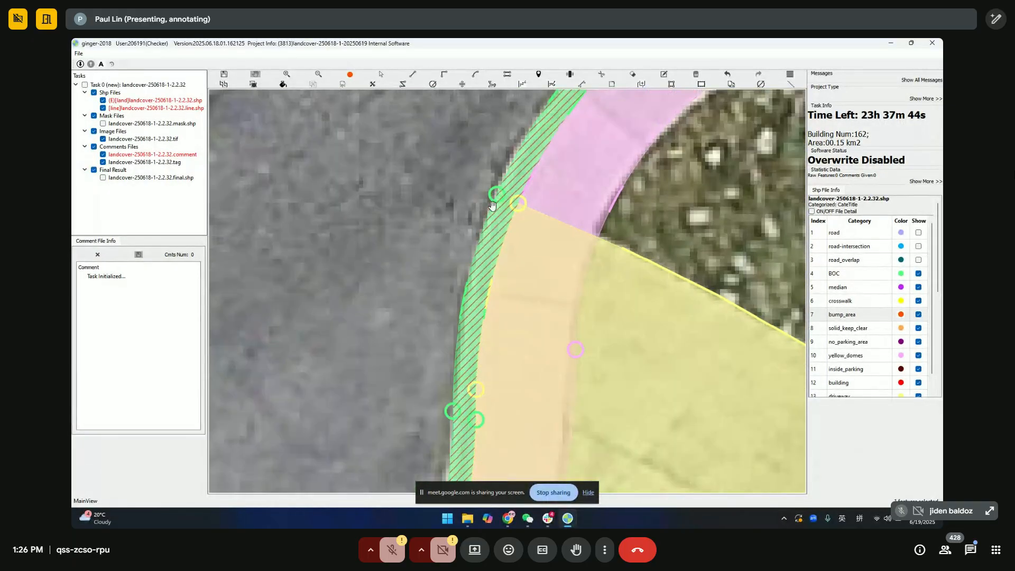
pyautogui.scroll(1, 494, 188)
pyautogui.click(511, 201)
pyautogui.scroll(-2, 517, 191)
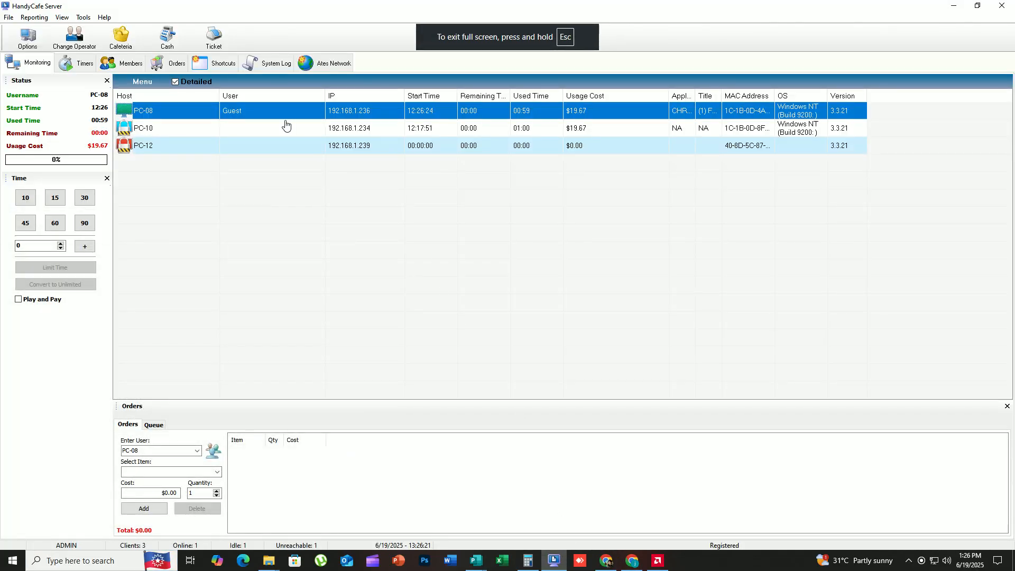
# Step: Switch to HandyCafe Server and enter 60 for the PC-10 host
pyautogui.click(286, 127)
pyautogui.rightClick(290, 131)
pyautogui.moveTo(349, 238)
pyautogui.click(419, 252)
pyautogui.write('60')
pyautogui.press('Return')
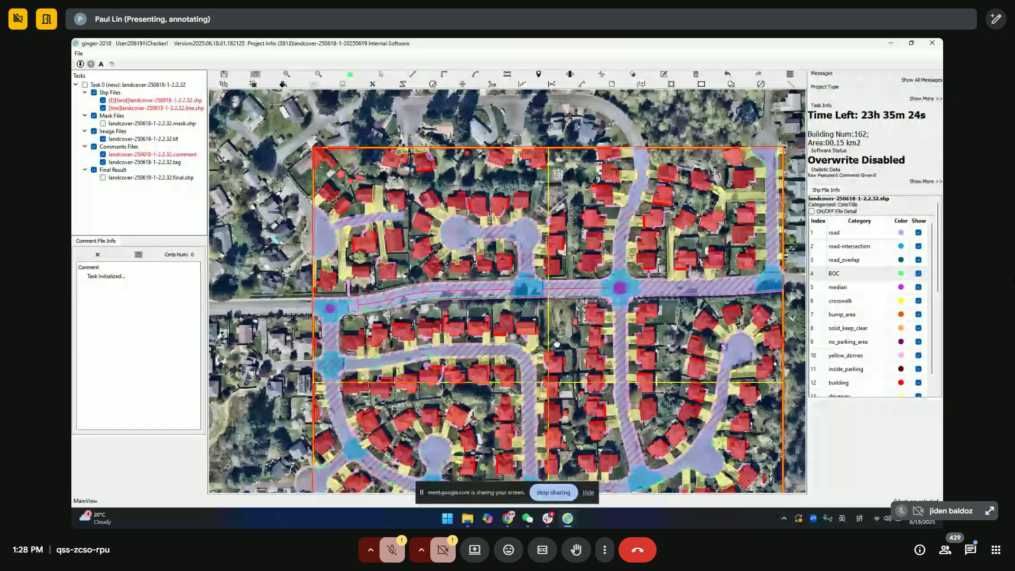
# Step: Compare the main east-west road's labels between the two roundabouts with the bare imagery
pyautogui.moveTo(556, 343); pyautogui.dragTo(528, 343)
pyautogui.scroll(2, 542, 275)
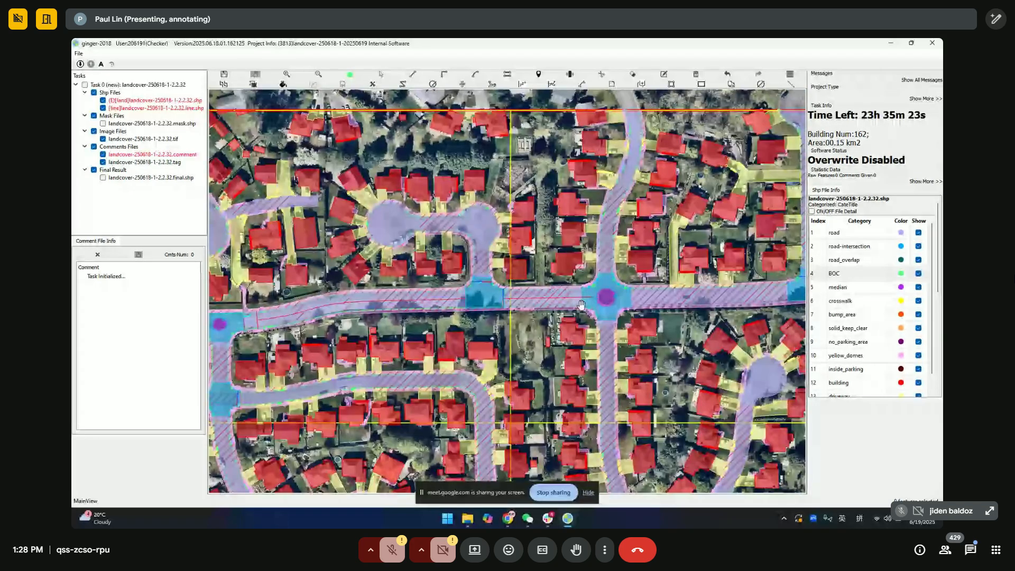
pyautogui.moveTo(589, 312); pyautogui.dragTo(636, 255)
pyautogui.press('h')
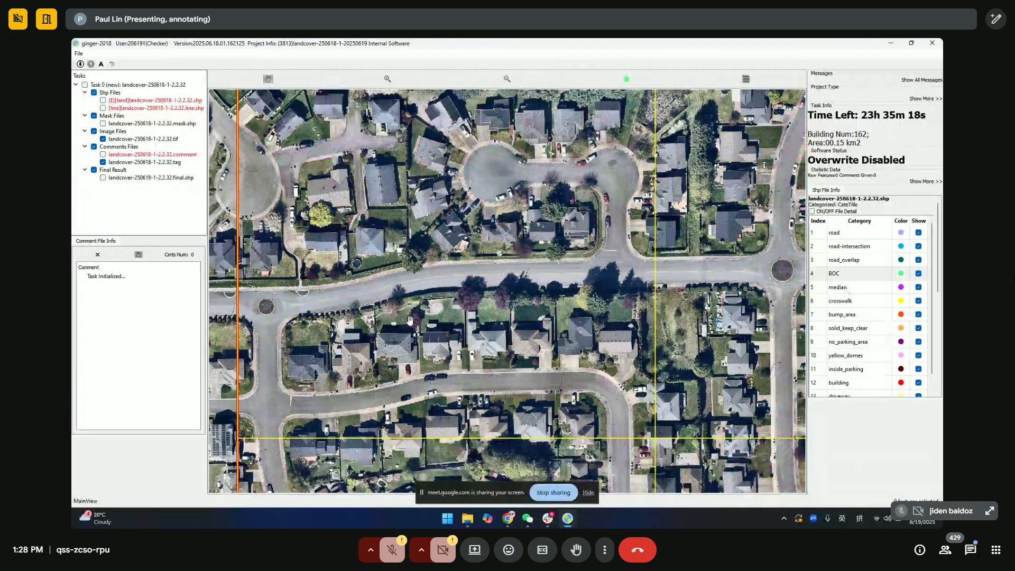
# Step: Compare the western roundabout's road-intersection and median labels with the bare imagery
pyautogui.moveTo(410, 320); pyautogui.dragTo(537, 269)
pyautogui.scroll(1, 477, 265)
pyautogui.press('h')
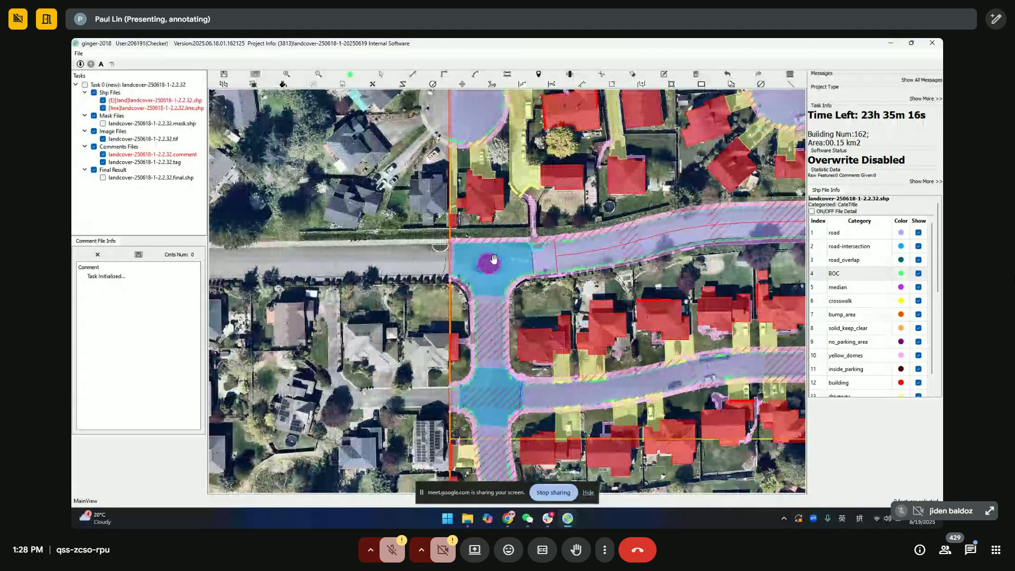
pyautogui.scroll(3, 487, 263)
pyautogui.press('h')
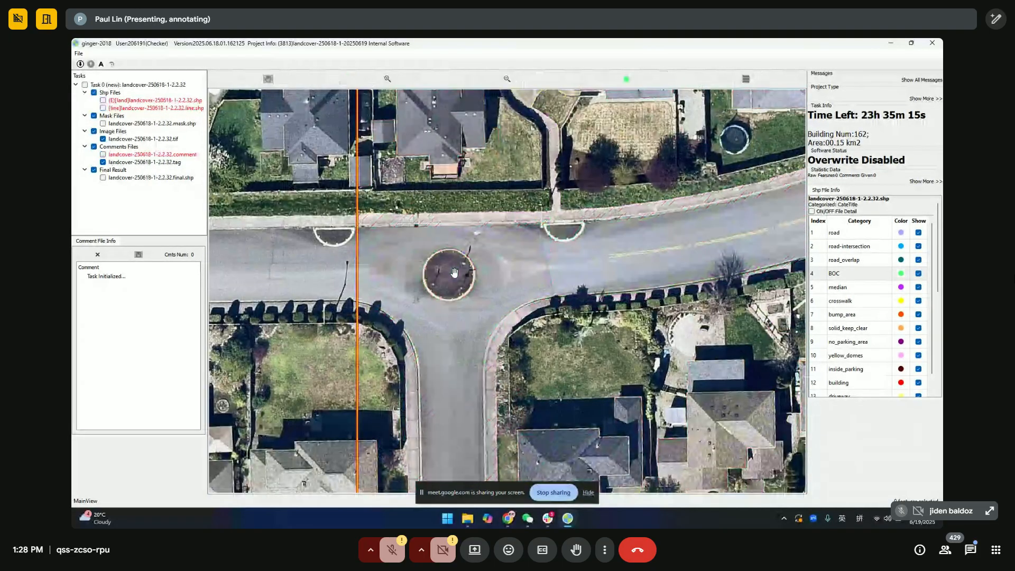
pyautogui.press('h')
pyautogui.click(455, 272)
pyautogui.moveTo(554, 294); pyautogui.dragTo(485, 316)
pyautogui.press('h')
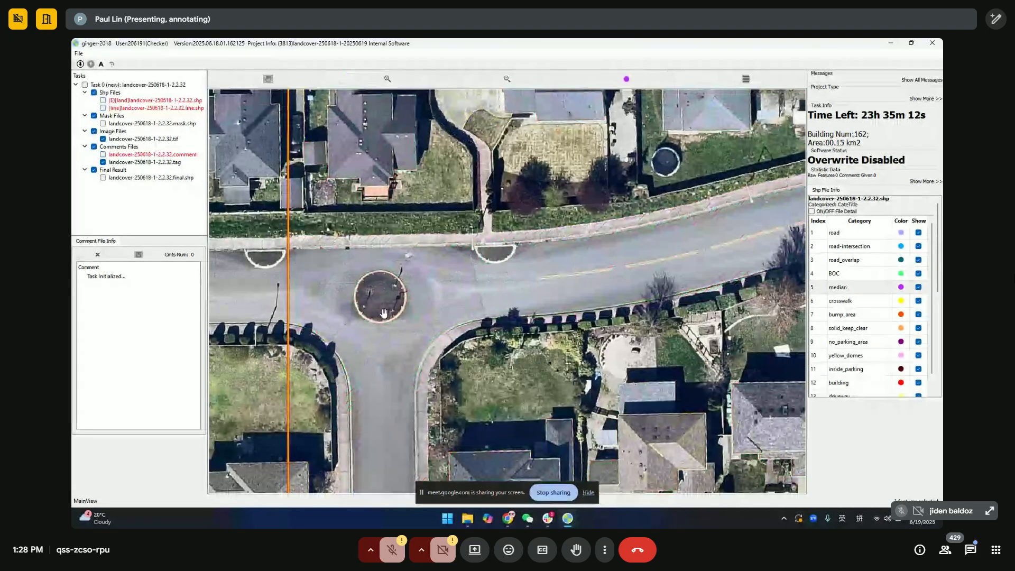
pyautogui.press('h')
# Step: Examine the road-intersection label where the northern branch meets the main east-west road, checking it against the bare imagery
pyautogui.scroll(-2, 613, 282)
pyautogui.scroll(-2, 590, 287)
pyautogui.scroll(3, 550, 271)
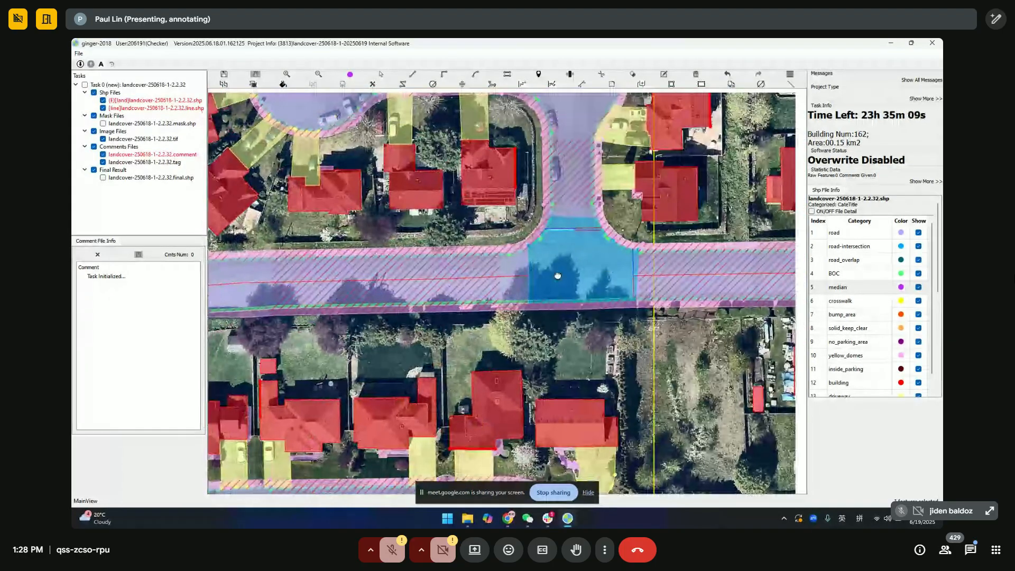
pyautogui.moveTo(537, 171); pyautogui.dragTo(481, 271)
pyautogui.press('h')
pyautogui.press('h')
pyautogui.scroll(-2, 625, 228)
pyautogui.moveTo(612, 229); pyautogui.dragTo(549, 310)
pyautogui.moveTo(507, 132); pyautogui.dragTo(504, 311)
pyautogui.moveTo(504, 223); pyautogui.dragTo(641, 296)
pyautogui.press('h')
pyautogui.scroll(1, 599, 203)
pyautogui.press('h')
pyautogui.scroll(-1, 599, 203)
pyautogui.scroll(1, 563, 226)
pyautogui.scroll(-2, 564, 226)
pyautogui.scroll(1, 563, 227)
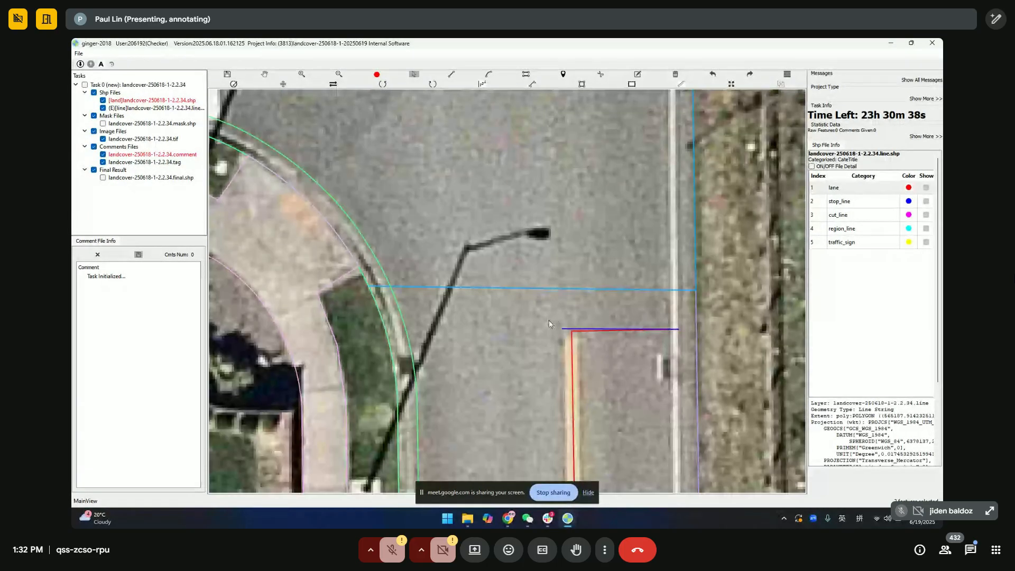
# Step: Delete the stop line and the horizontal lane segment crossing the eastern road just south of the intersection boundary
pyautogui.press('Delete')
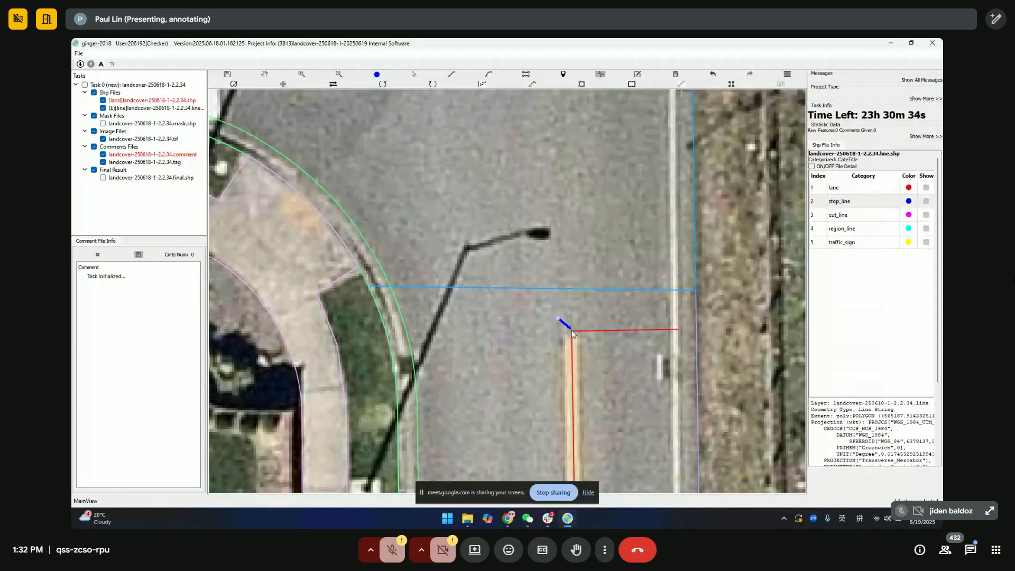
pyautogui.press('Escape')
pyautogui.click(640, 332)
pyautogui.press('Delete')
# Step: Draw a lane segment extending the yellow centerline north to the road-intersection boundary
pyautogui.moveTo(642, 351); pyautogui.dragTo(634, 374)
pyautogui.click(564, 353)
pyautogui.click(563, 311)
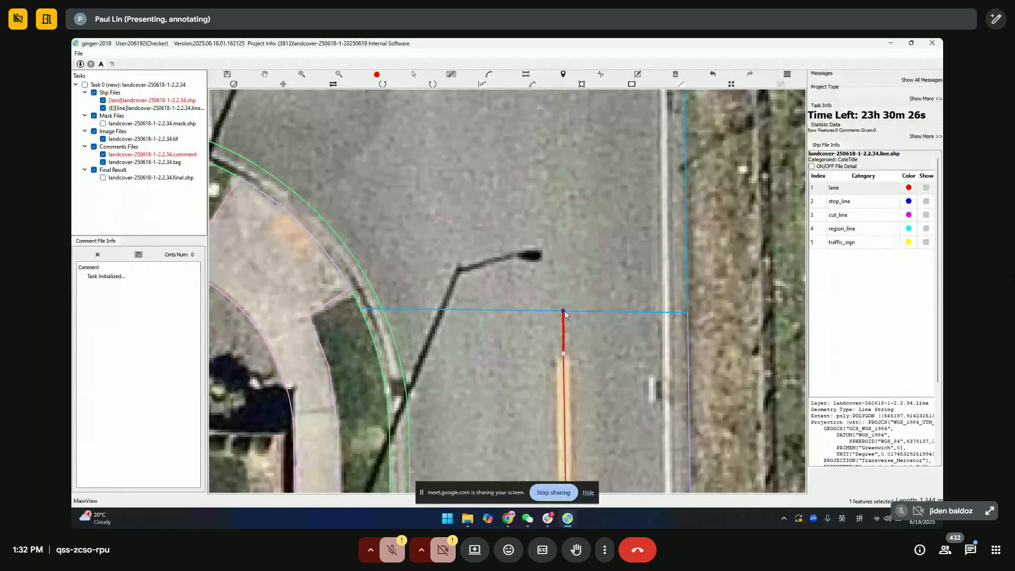
pyautogui.scroll(-1, 564, 314)
pyautogui.scroll(-1, 601, 271)
pyautogui.scroll(-2, 601, 270)
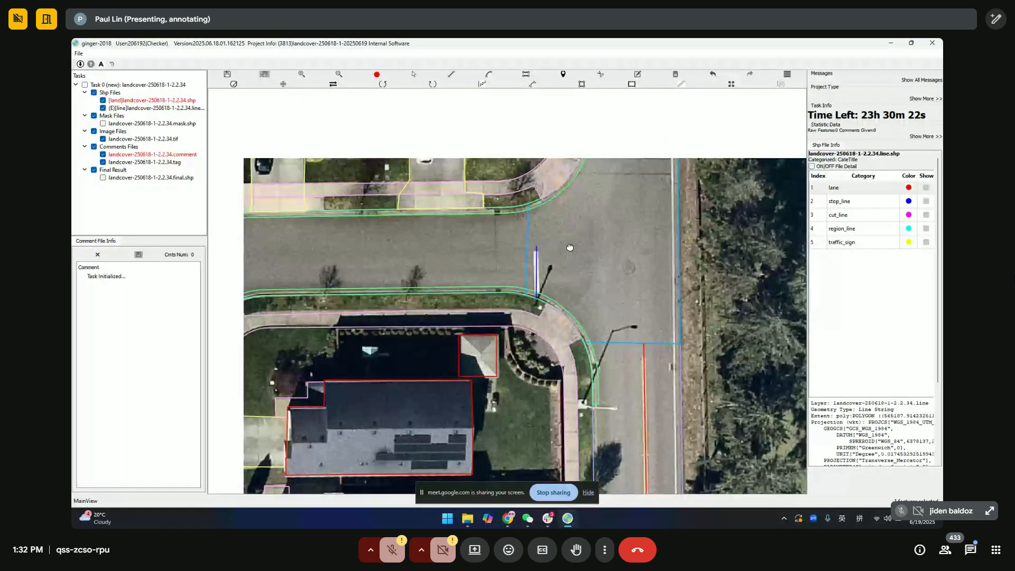
# Step: Inspect the stop_line feature over the painted bar where the side road enters the intersection
pyautogui.scroll(1, 550, 244)
pyautogui.click(856, 201)
pyautogui.moveTo(554, 252); pyautogui.dragTo(558, 167)
pyautogui.scroll(2, 544, 168)
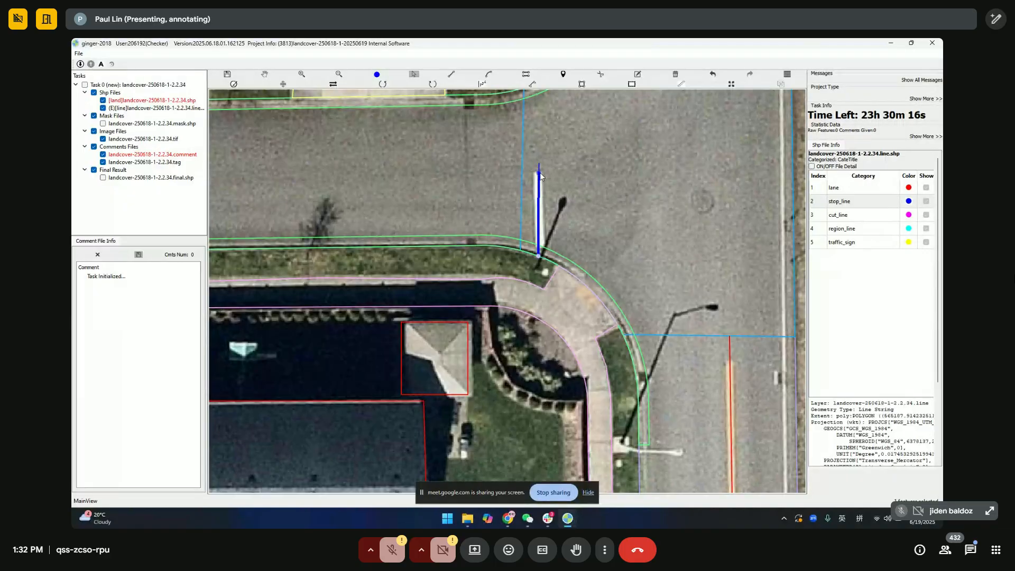
pyautogui.moveTo(619, 230); pyautogui.dragTo(605, 210)
# Step: Toggle the focus of the landcover-250618-1-2.2.34 line shapefile
pyautogui.rightClick(176, 109)
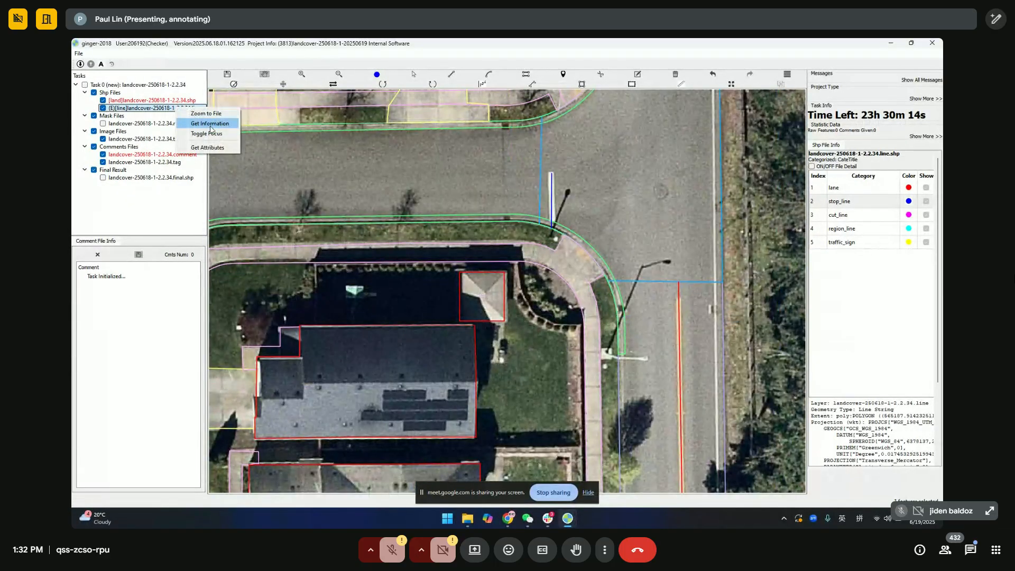
pyautogui.click(214, 134)
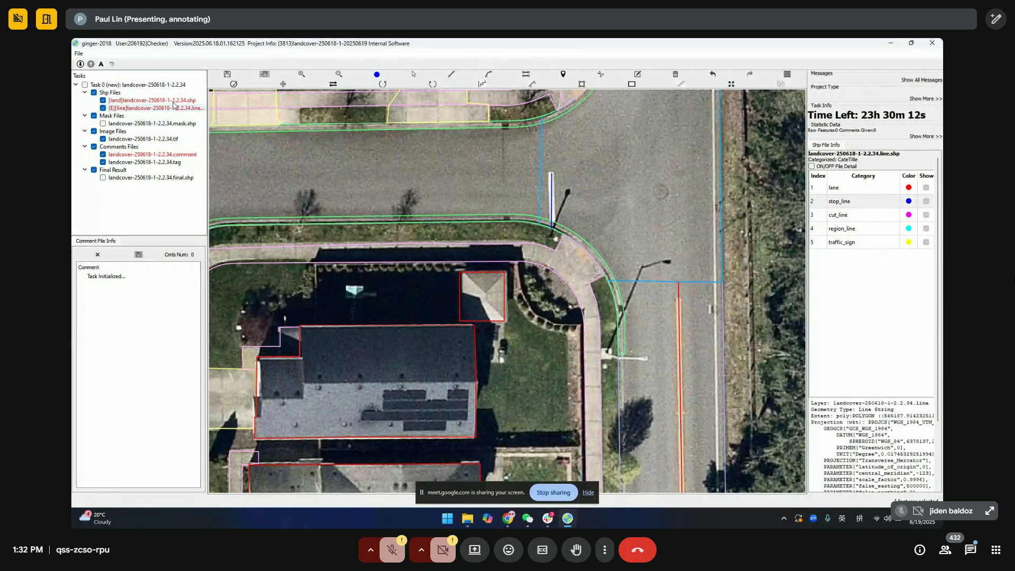
pyautogui.rightClick(175, 100)
pyautogui.moveTo(543, 213); pyautogui.dragTo(504, 183)
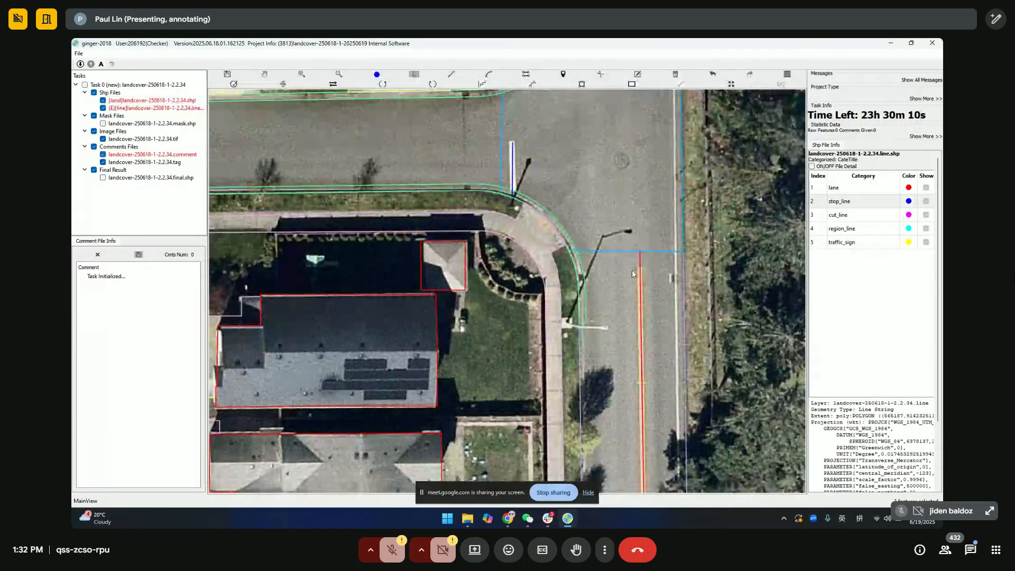
# Step: Redraw the short lane segment from the end of the yellow centerline to the road-intersection boundary
pyautogui.press('l')
pyautogui.click(614, 242)
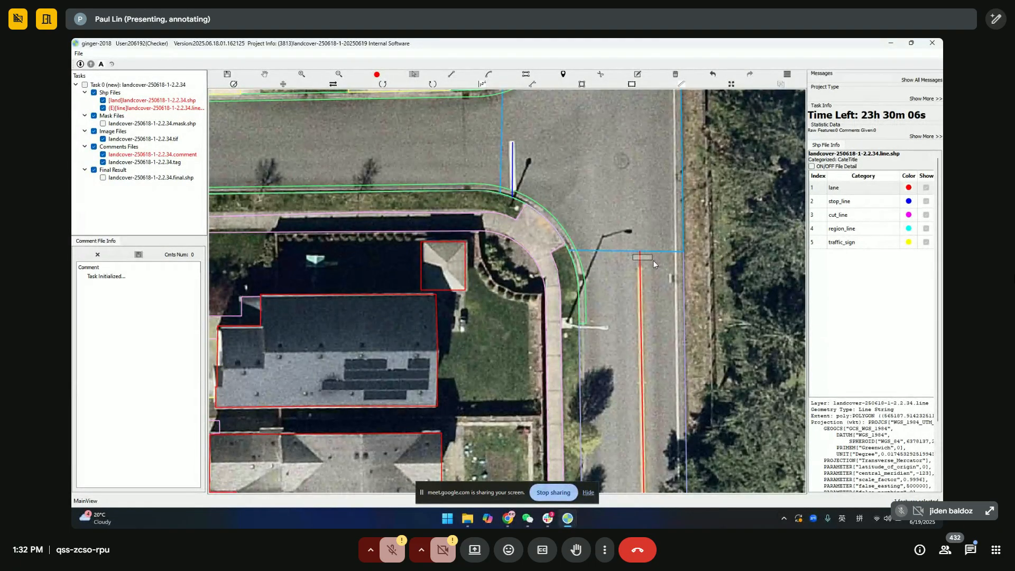
pyautogui.scroll(2, 648, 260)
pyautogui.click(634, 288)
pyautogui.click(635, 261)
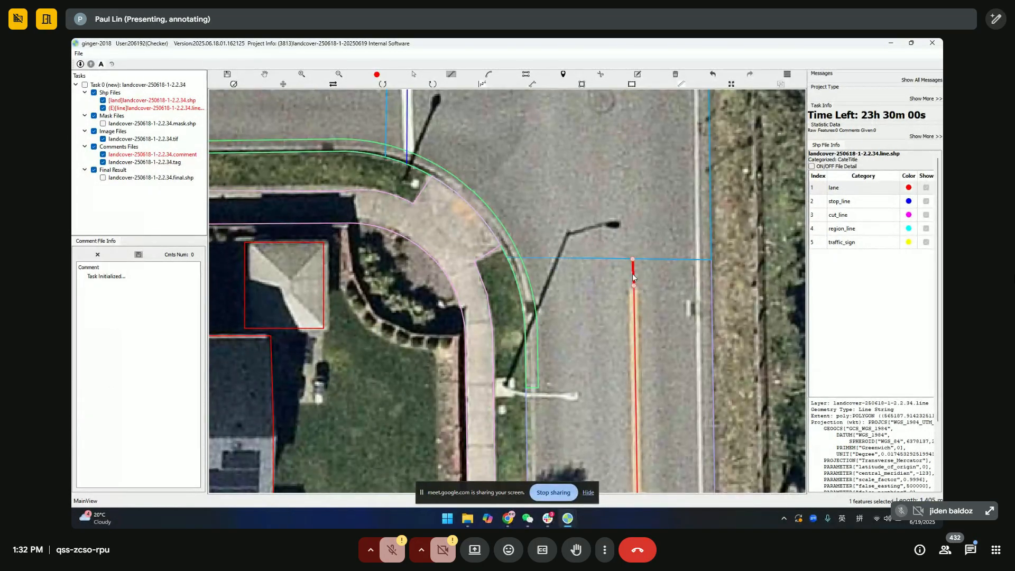
# Step: Survey the labels along the eastern road, around the cul-de-sac and down to the southern T-intersection, comparing them with the imagery
pyautogui.scroll(-4, 634, 276)
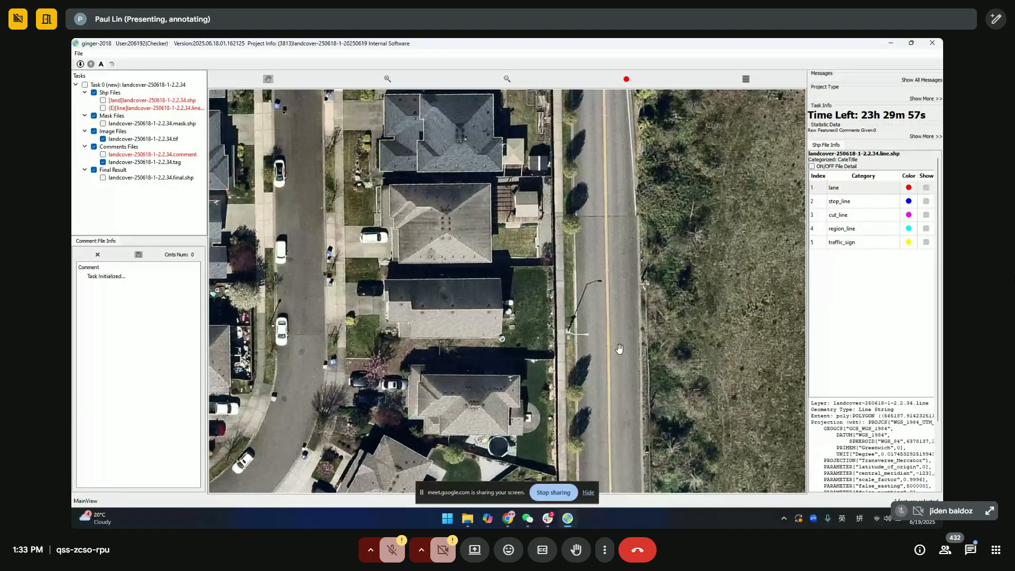
pyautogui.scroll(-3, 630, 222)
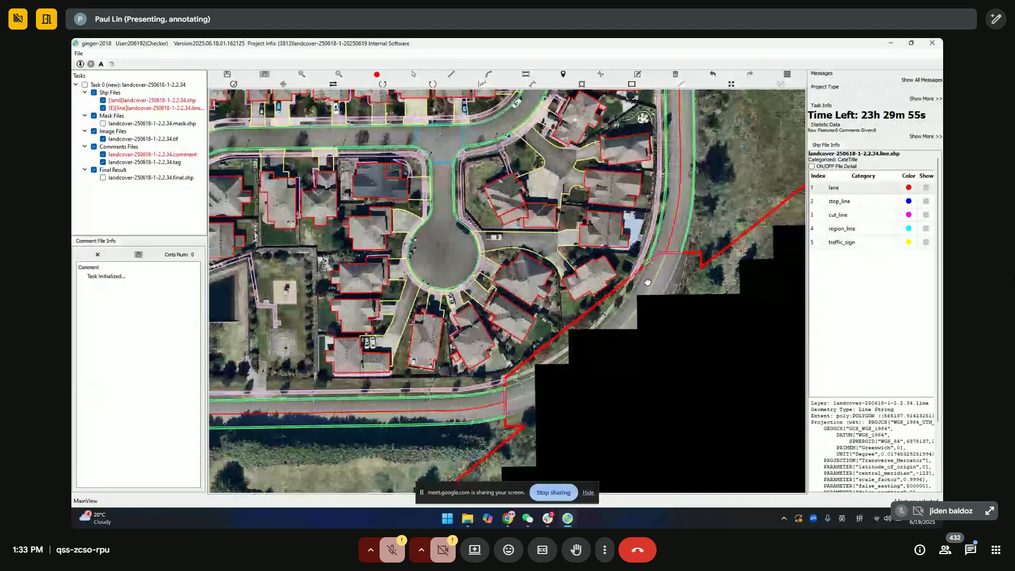
pyautogui.moveTo(647, 282); pyautogui.dragTo(668, 385)
pyautogui.scroll(2, 670, 360)
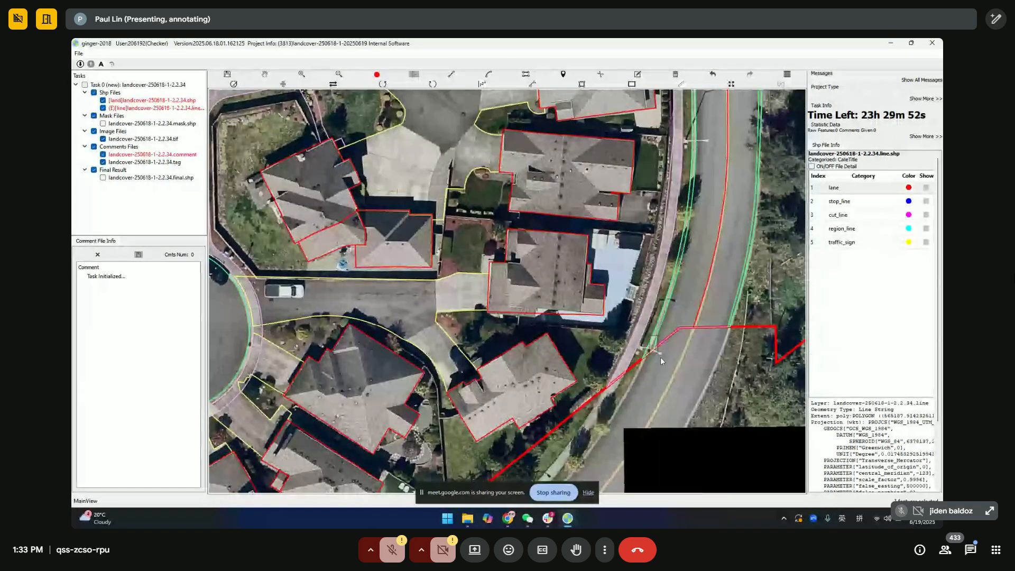
pyautogui.scroll(-1, 580, 225)
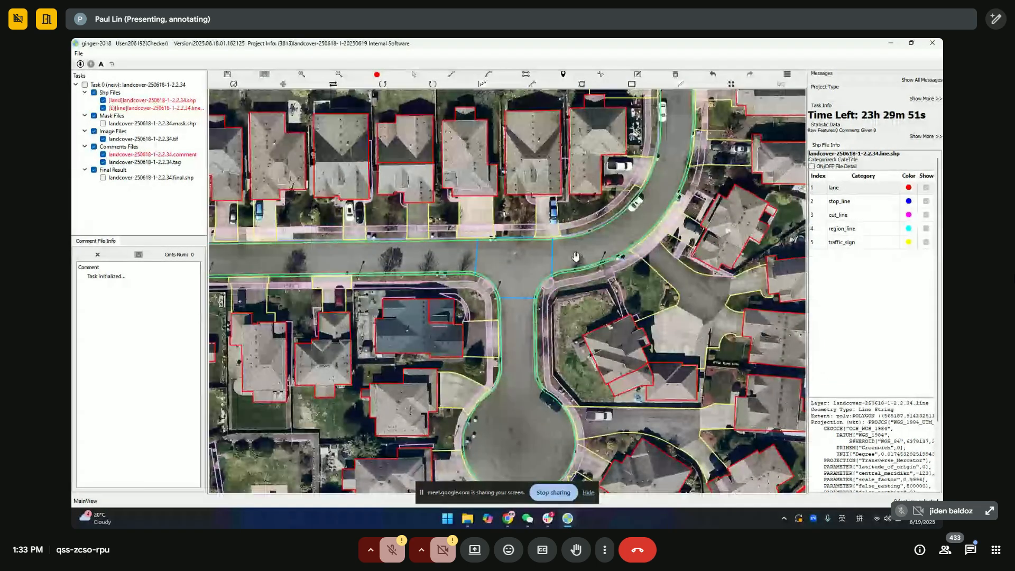
pyautogui.scroll(-1, 579, 225)
pyautogui.scroll(1, 581, 288)
pyautogui.scroll(-1, 581, 287)
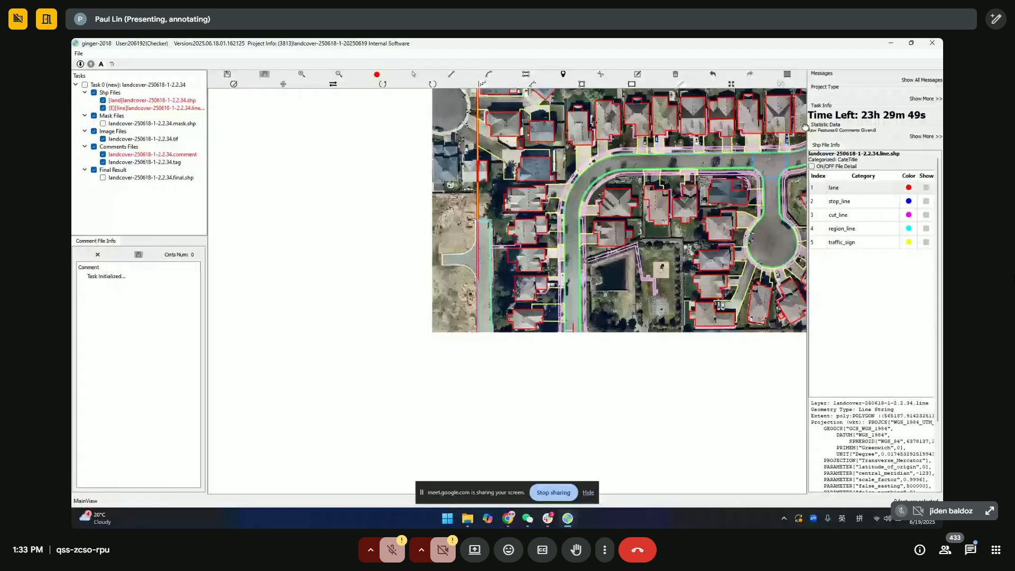
pyautogui.scroll(2, 540, 281)
pyautogui.scroll(1, 540, 281)
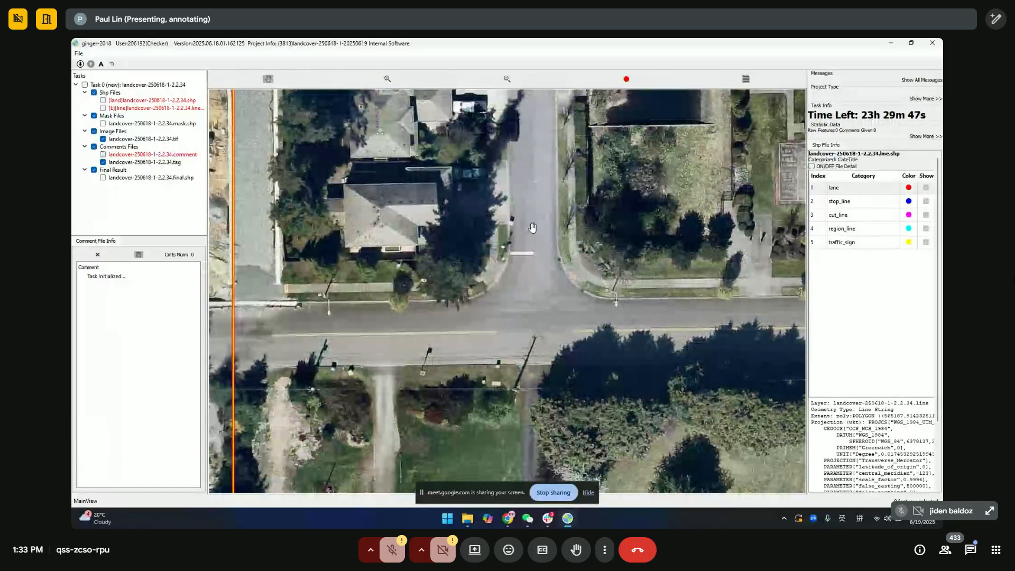
pyautogui.scroll(2, 545, 243)
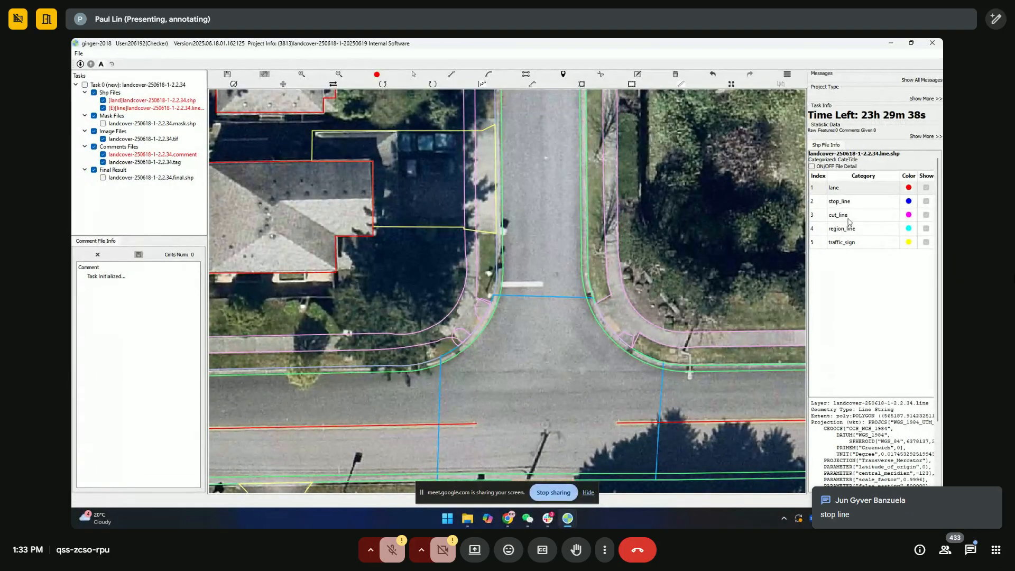
# Step: Draw a stop_line along the painted white bar on the northern leg of the southern T-intersection
pyautogui.press('2')
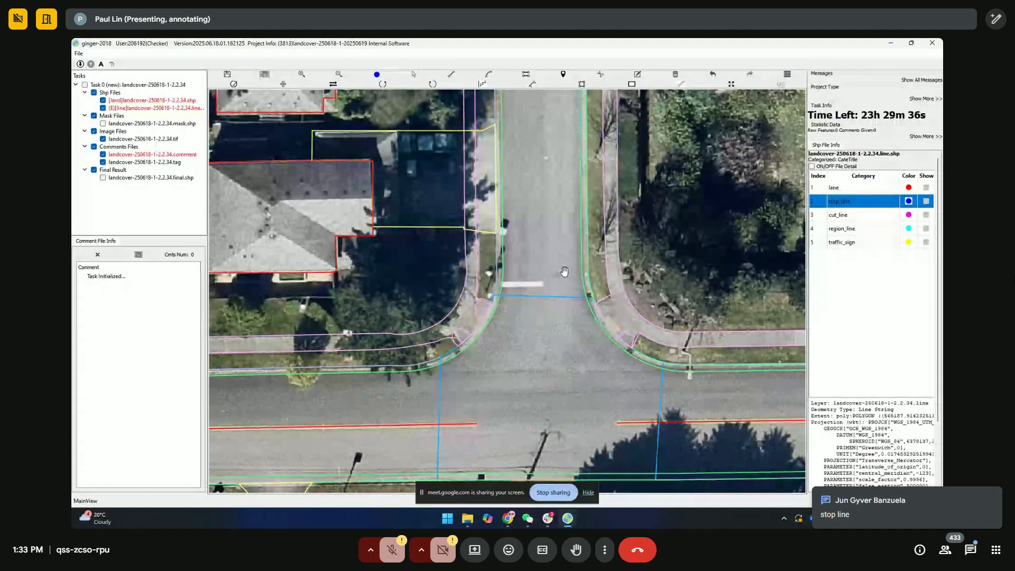
pyautogui.press('l')
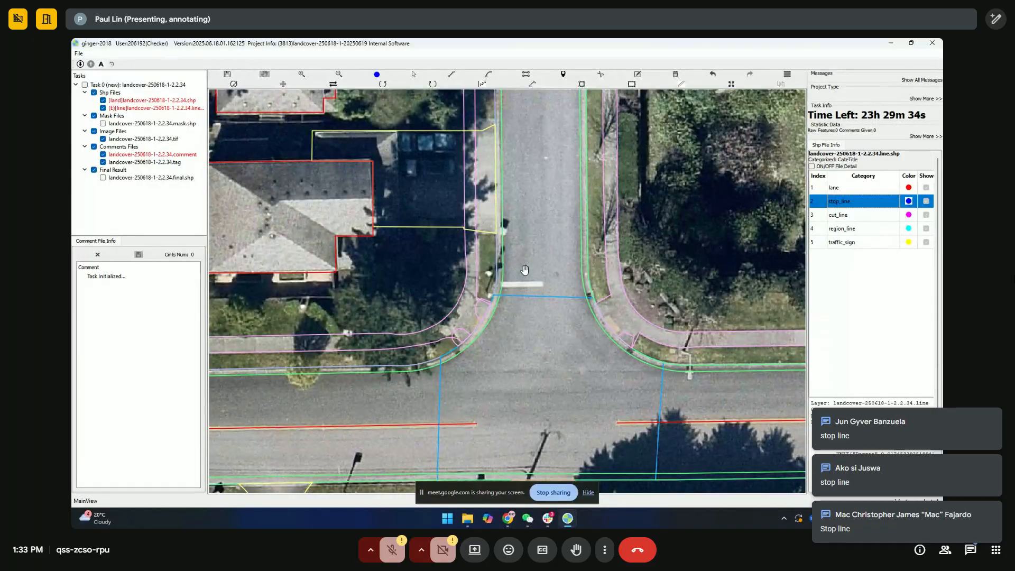
pyautogui.click(502, 287)
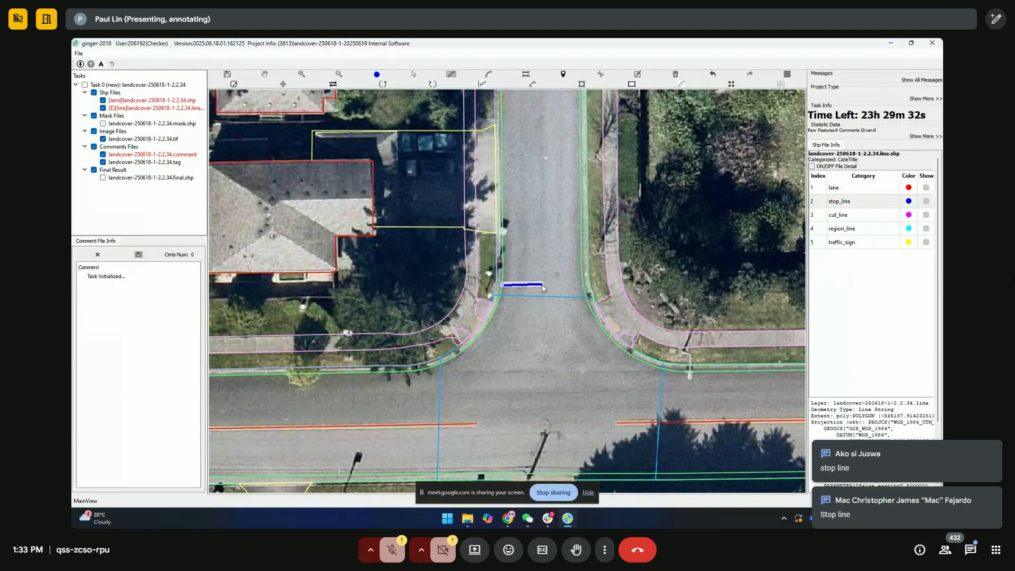
pyautogui.rightClick(543, 287)
pyautogui.scroll(-2, 553, 264)
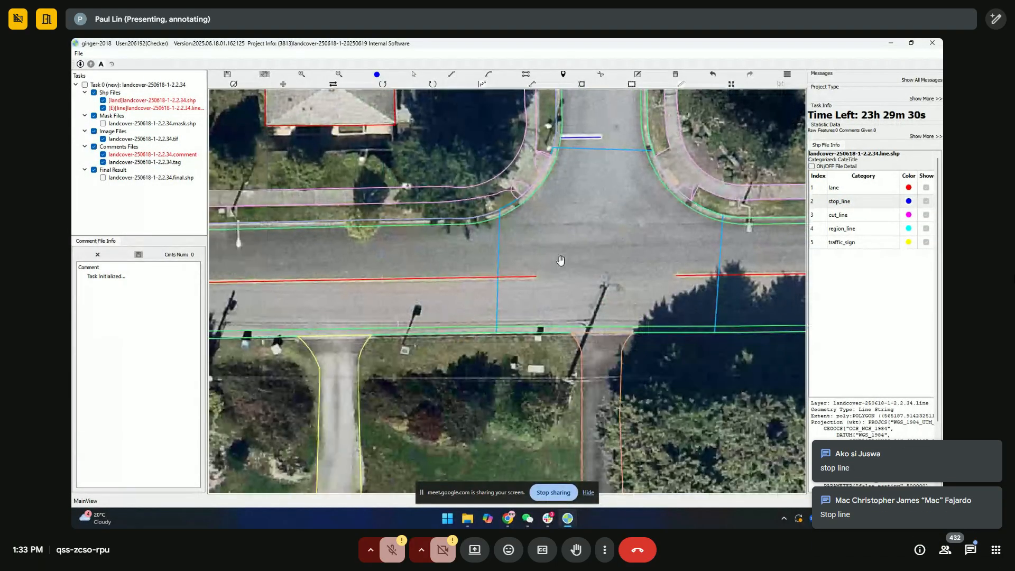
# Step: Delete the short vertical lane line crossing the southern lane near the main road's western end
pyautogui.press('h')
pyautogui.scroll(-1, 610, 295)
pyautogui.scroll(2, 410, 304)
pyautogui.press('s')
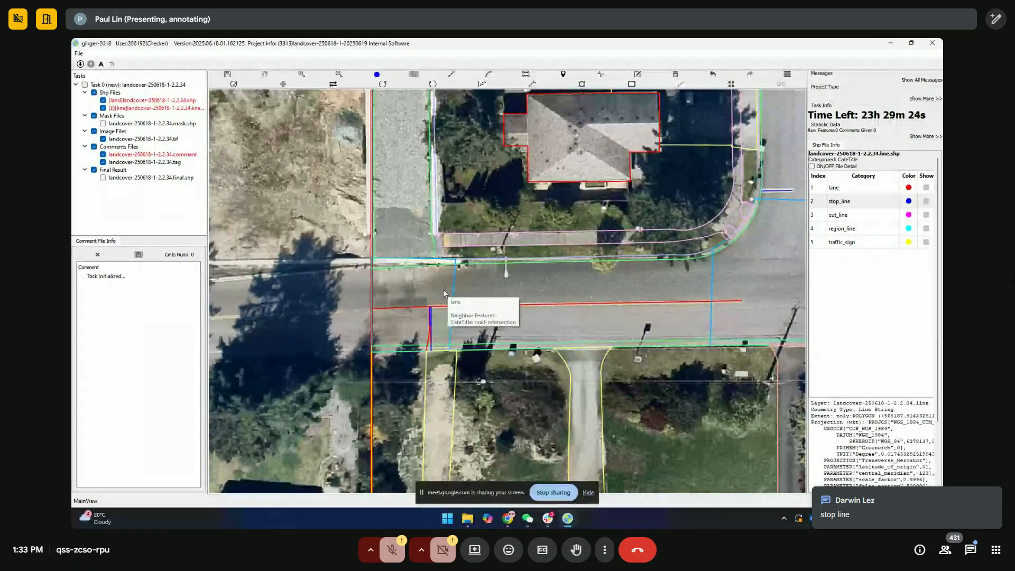
pyautogui.press('Delete')
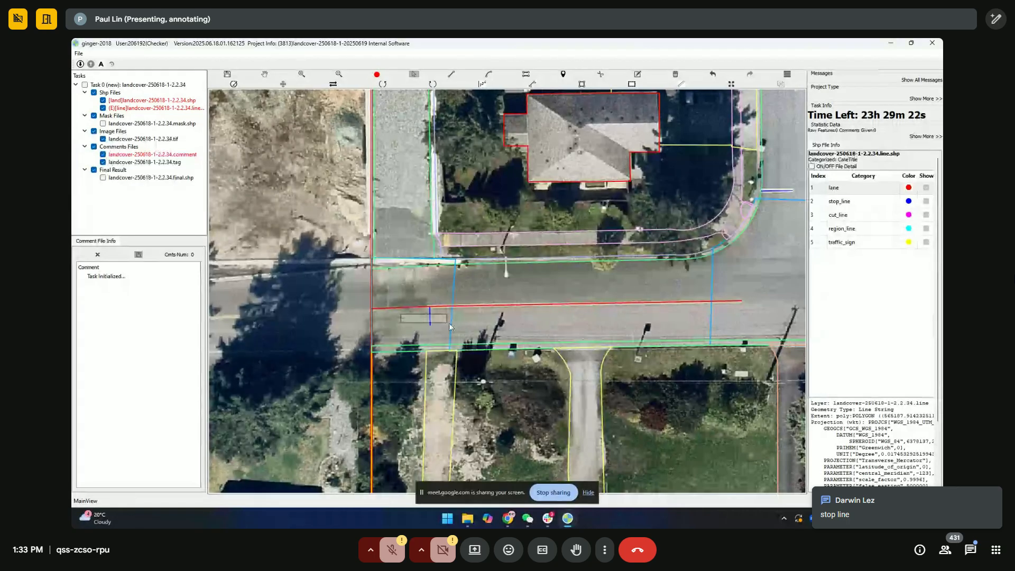
pyautogui.press('2')
pyautogui.press('space')
pyautogui.moveTo(584, 328); pyautogui.dragTo(267, 318)
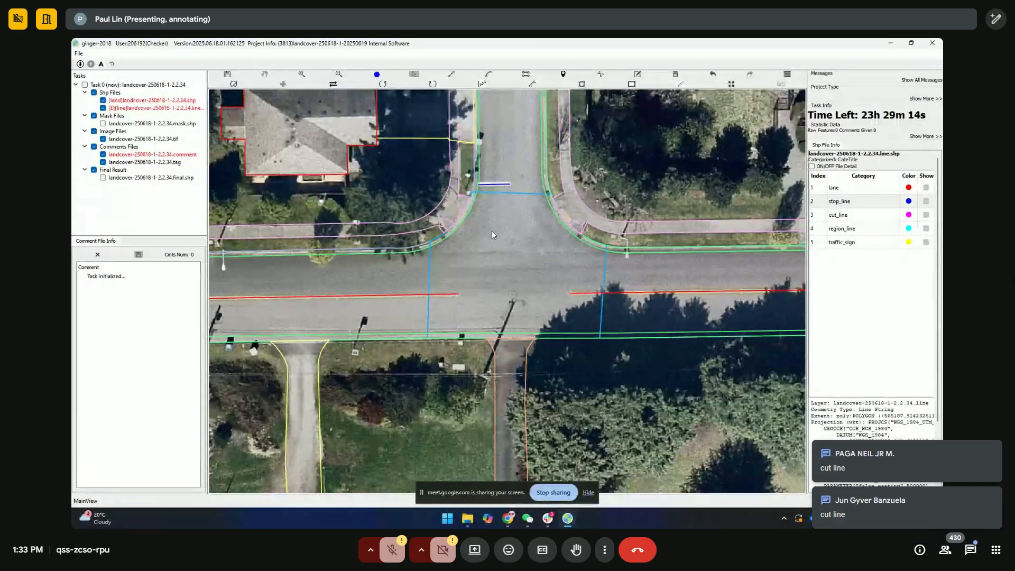
# Step: Draw a cut_line from the western lane line's end to the southern curb at the T-intersection
pyautogui.click(865, 216)
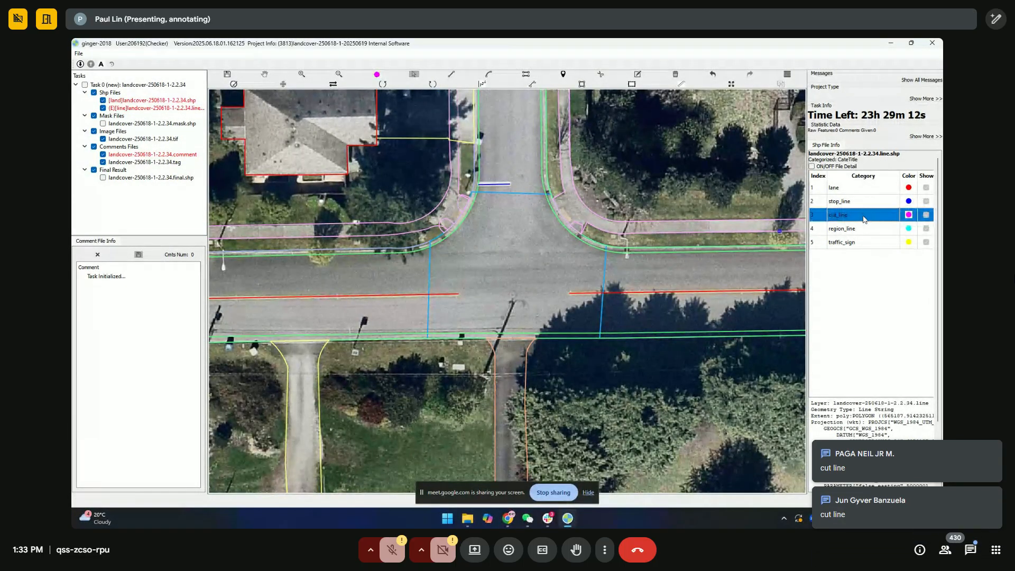
pyautogui.click(458, 295)
pyautogui.click(459, 336)
pyautogui.rightClick(492, 338)
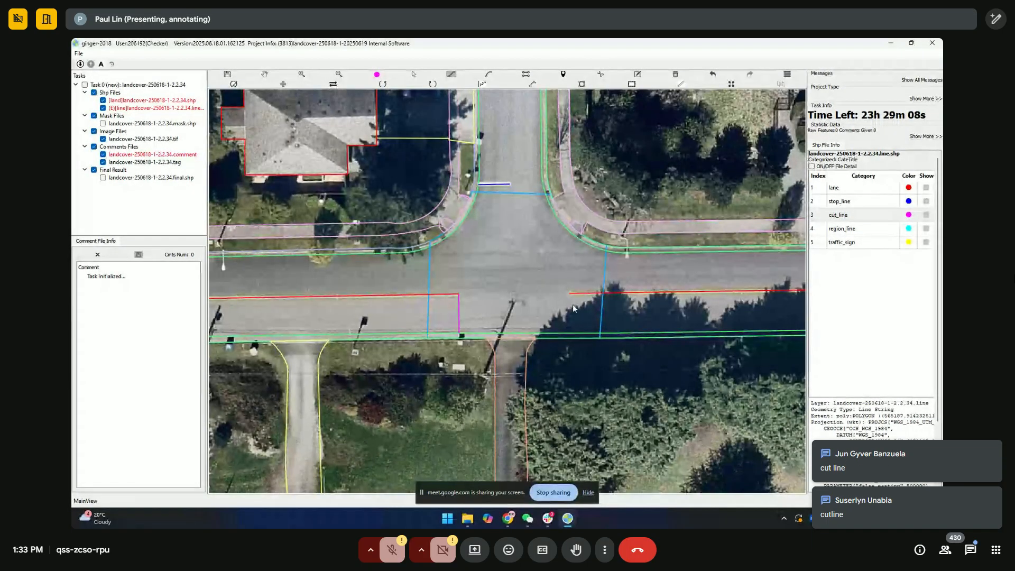
pyautogui.press('Escape')
pyautogui.click(459, 333)
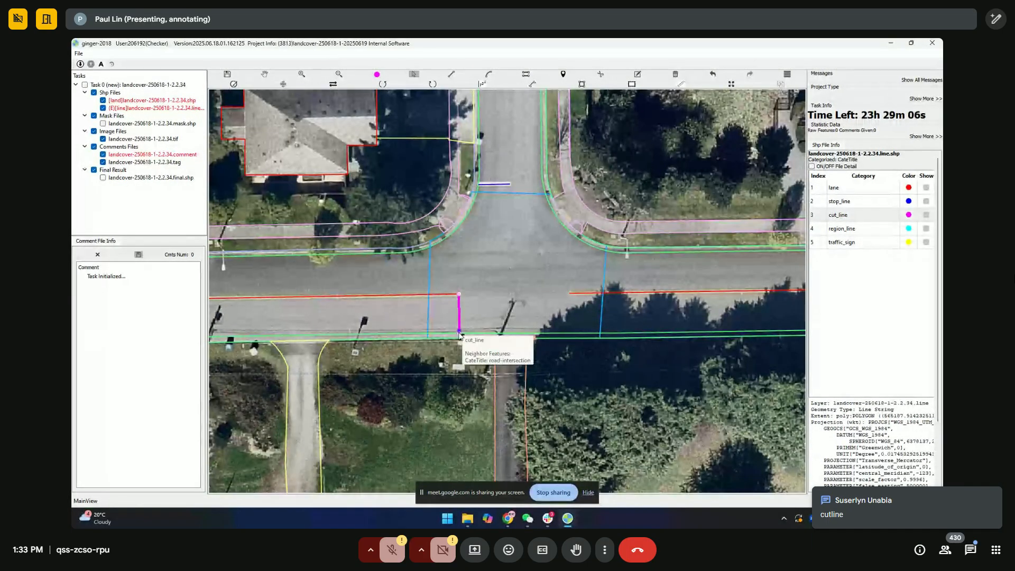
# Step: Draw a matching cut_line from the eastern lane line's end down to the southern curb
pyautogui.press('l')
pyautogui.click(570, 294)
pyautogui.click(570, 335)
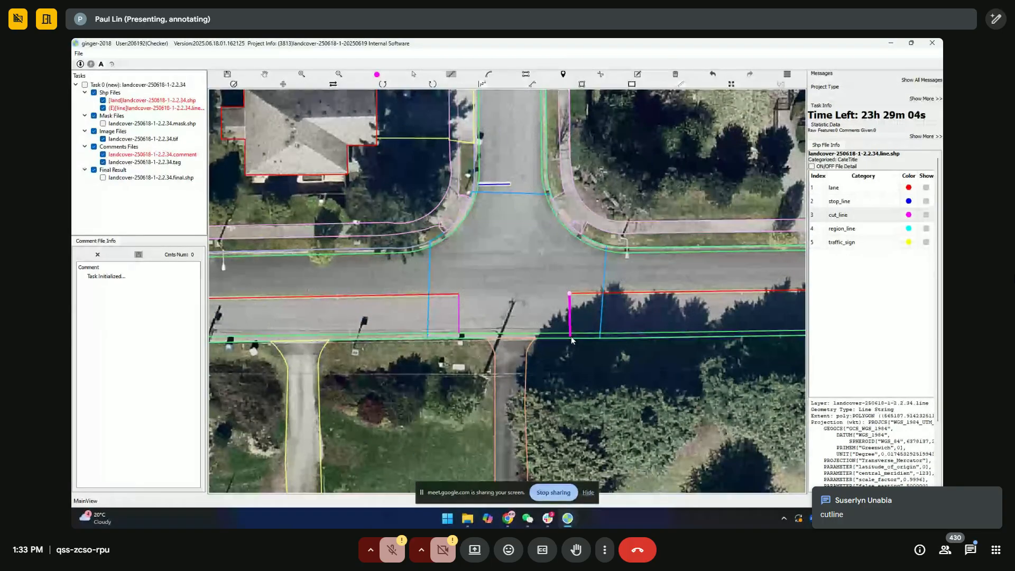
pyautogui.rightClick(572, 337)
pyautogui.scroll(-2, 571, 338)
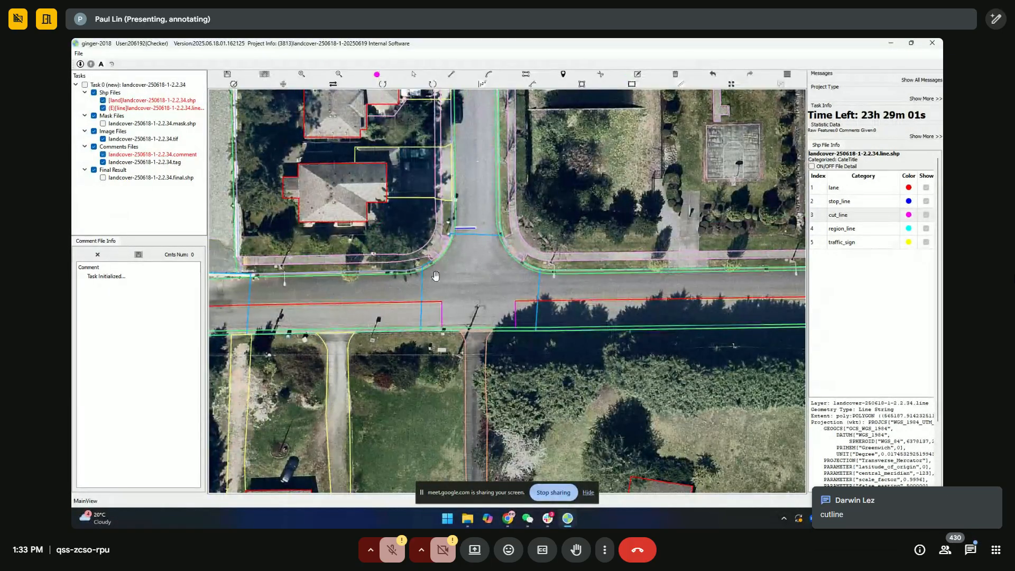
# Step: Try to extend the western cut_line north across the opposite lane to the northern curb
pyautogui.press('s')
pyautogui.moveTo(439, 301); pyautogui.dragTo(444, 264)
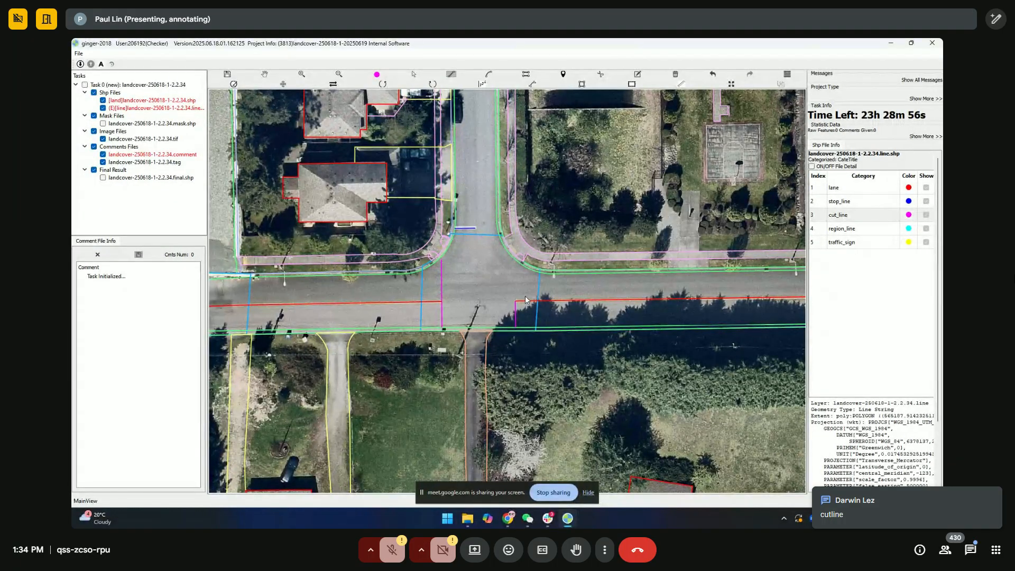
pyautogui.hotkey('ctrl', 'z')
pyautogui.press('h')
pyautogui.scroll(-2, 613, 302)
pyautogui.scroll(-1, 638, 295)
pyautogui.moveTo(510, 243); pyautogui.dragTo(488, 329)
pyautogui.scroll(-3, 488, 329)
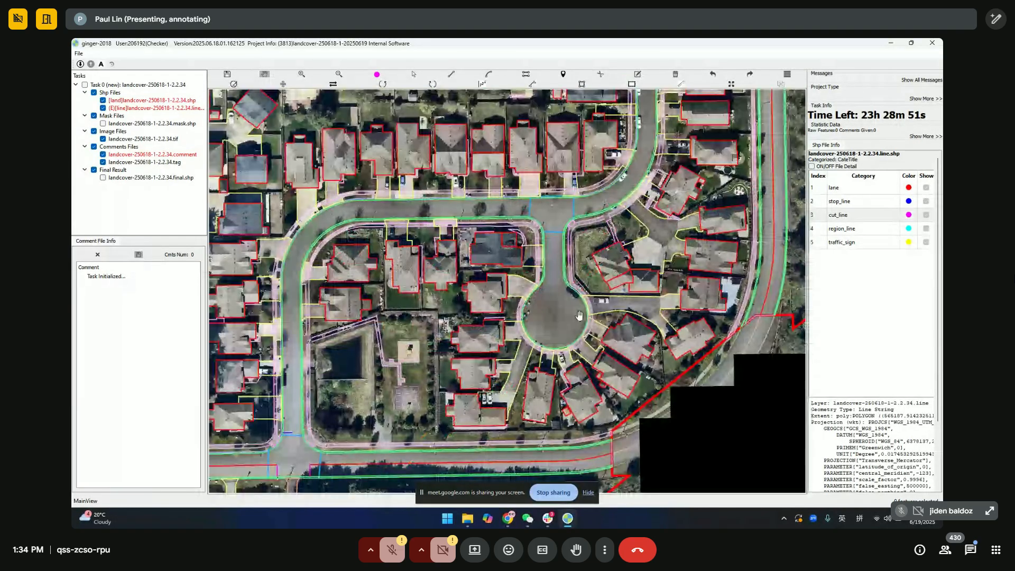
# Step: Return to the T-intersection and make the land shapefile landcover-250618-1-2.2.34.shp the file being edited
pyautogui.scroll(2, 603, 335)
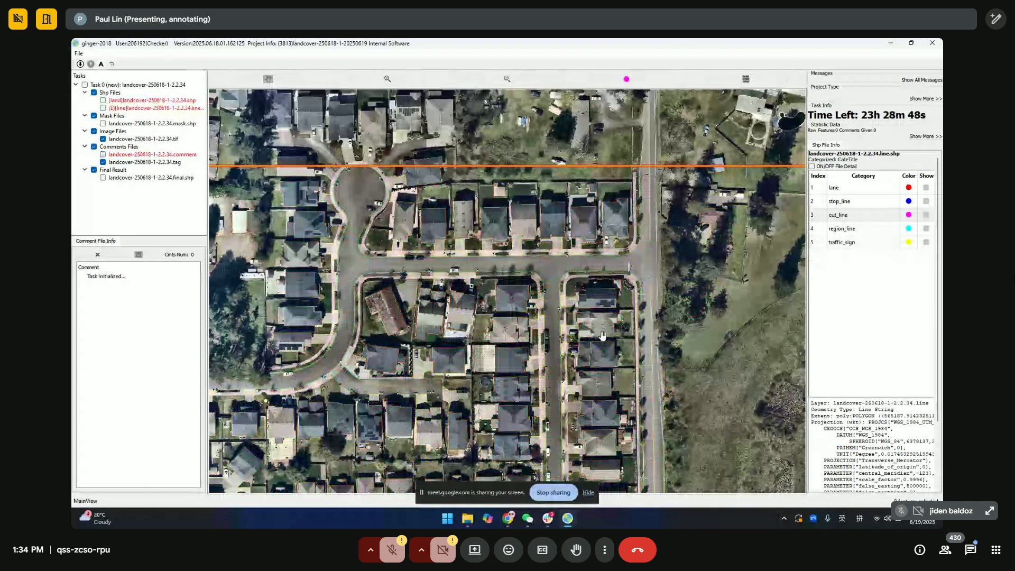
pyautogui.scroll(-2, 587, 354)
pyautogui.scroll(3, 466, 347)
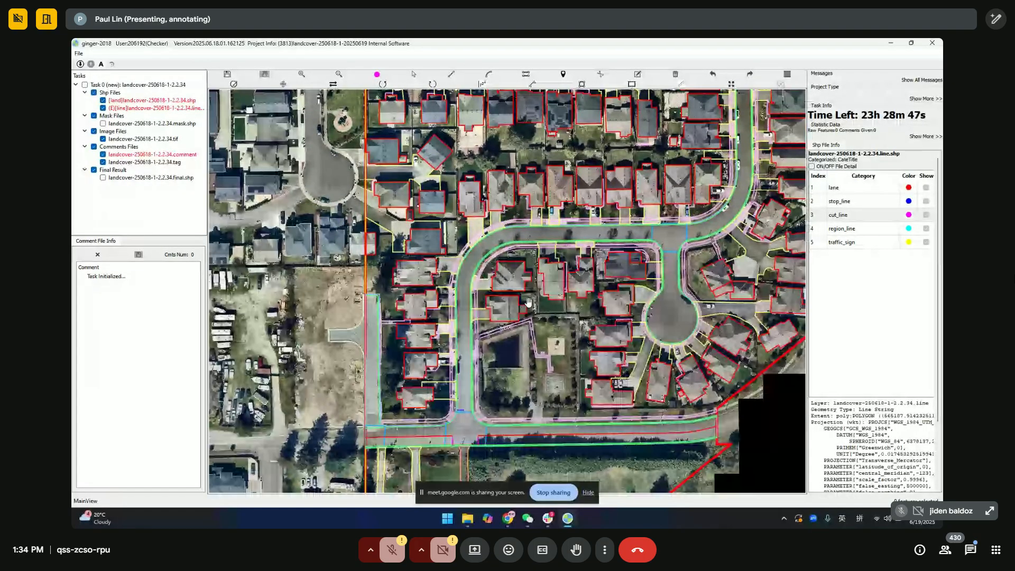
pyautogui.scroll(5, 467, 346)
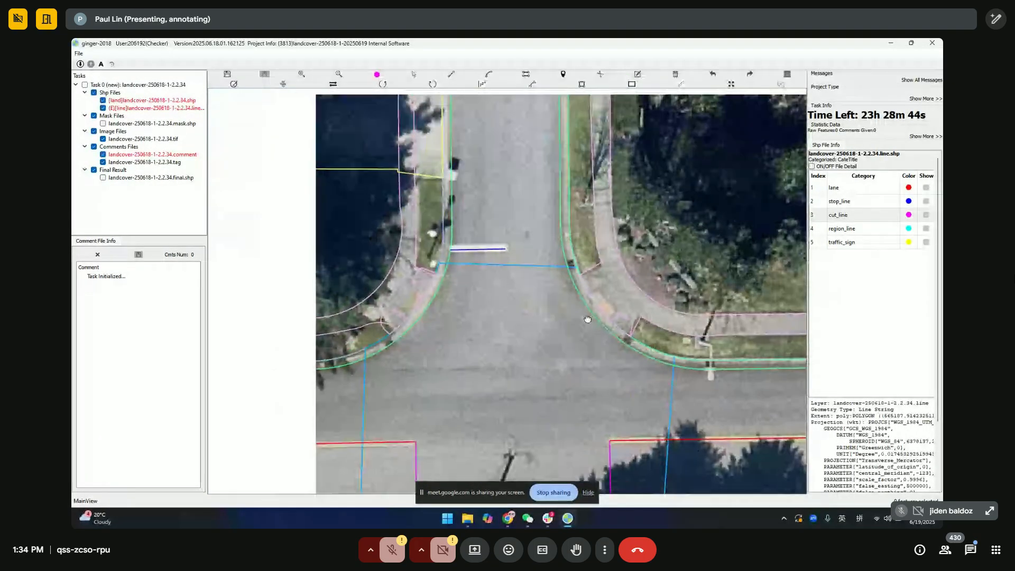
pyautogui.rightClick(162, 101)
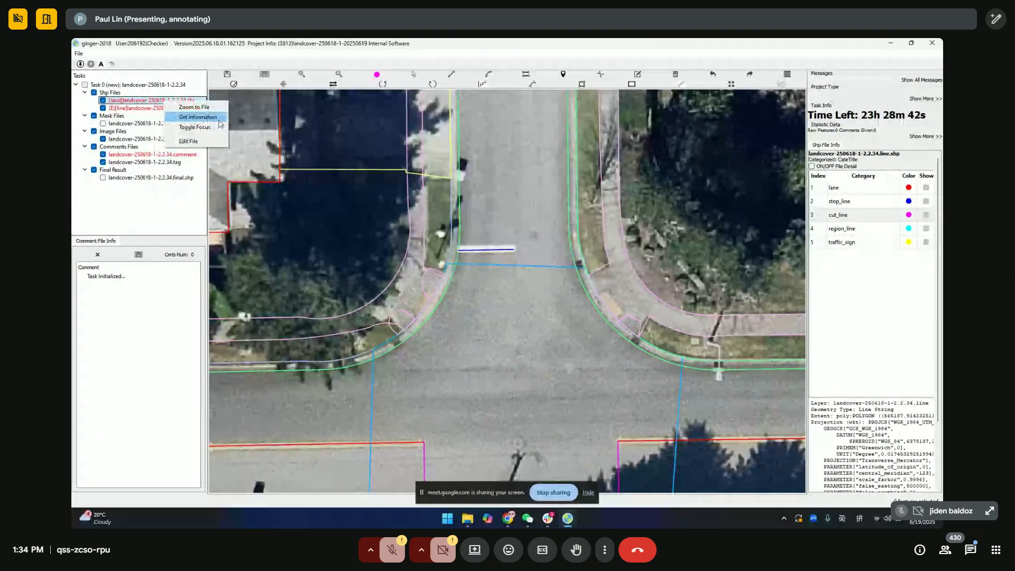
pyautogui.click(193, 142)
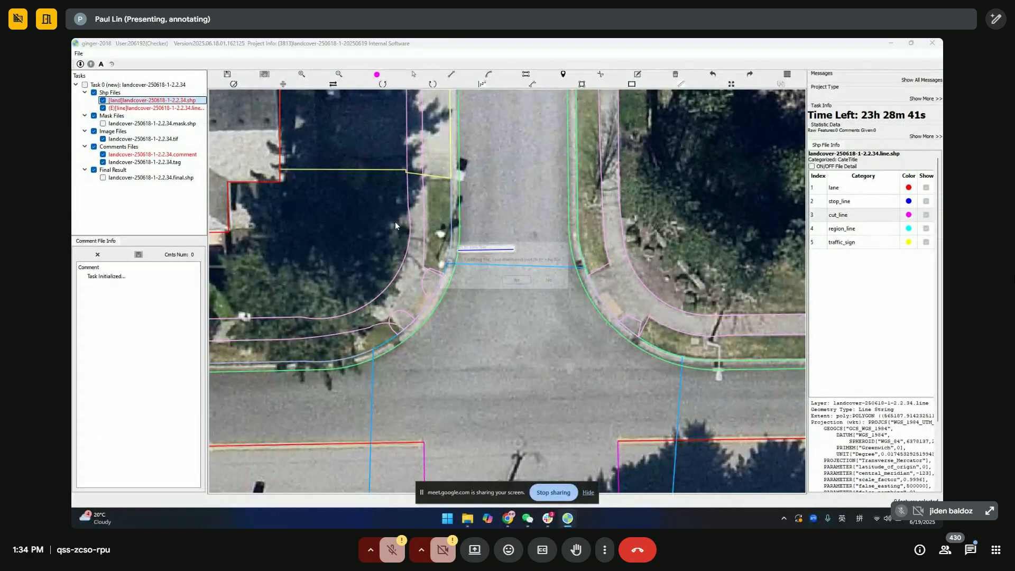
pyautogui.click(521, 284)
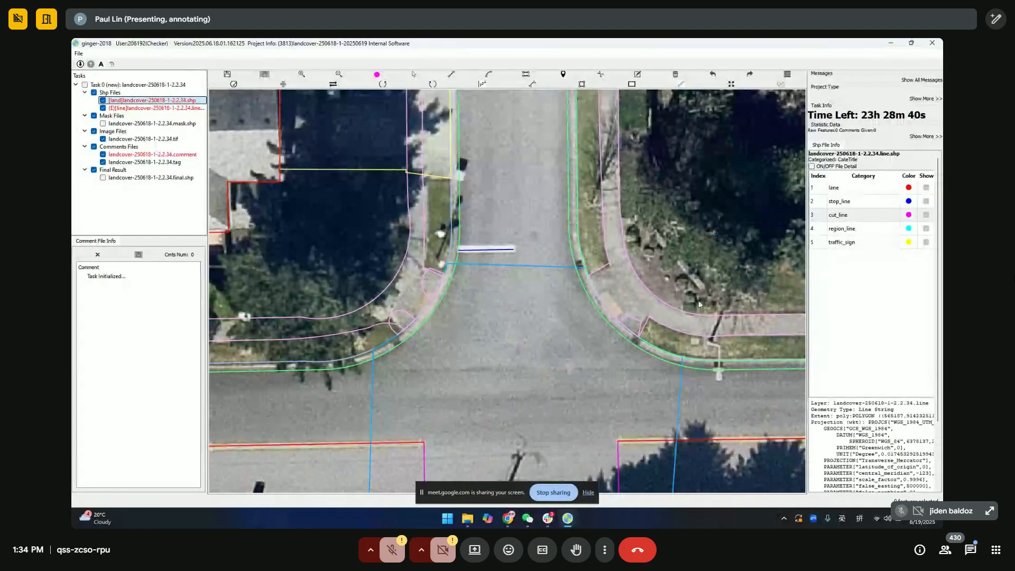
# Step: Outline the tactile dome patch along the curb edge of the sidewalk ramp at the T-intersection's western corner
pyautogui.scroll(1, 447, 363)
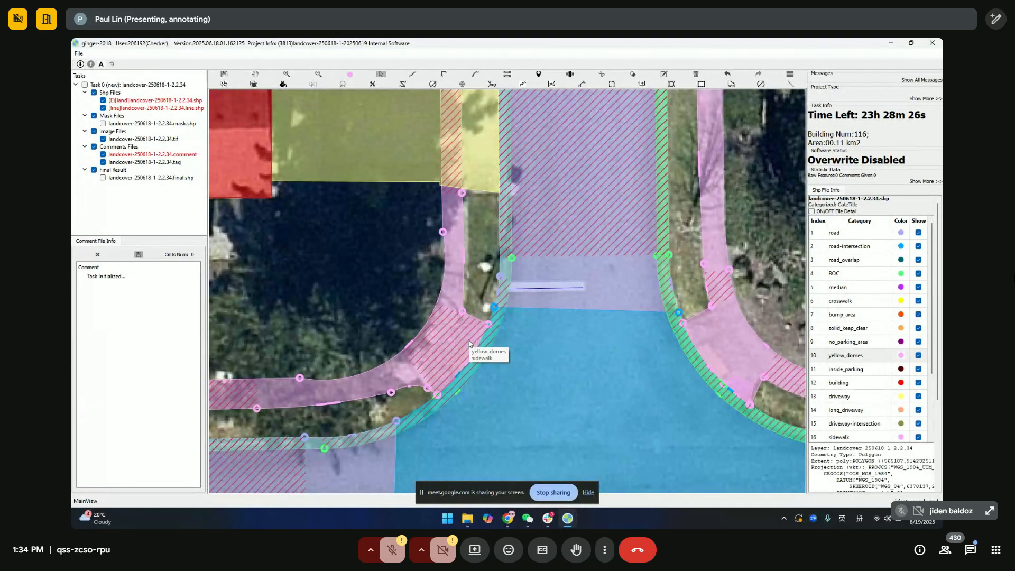
pyautogui.scroll(1, 469, 344)
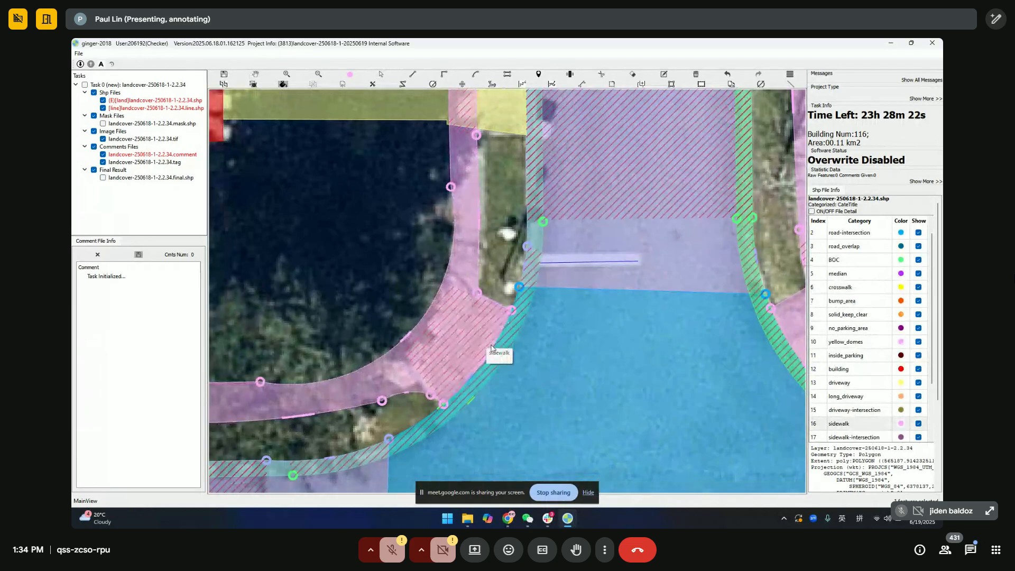
pyautogui.click(473, 378)
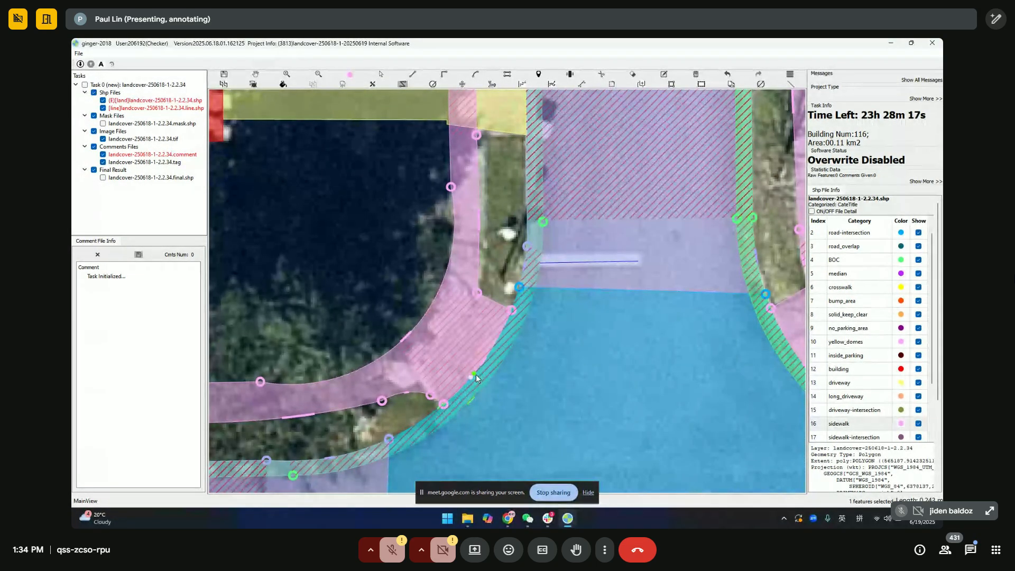
pyautogui.click(493, 341)
# Step: Outline the matching tactile dome patch on the sidewalk ramp at the T-intersection's eastern corner
pyautogui.moveTo(583, 358); pyautogui.dragTo(542, 316)
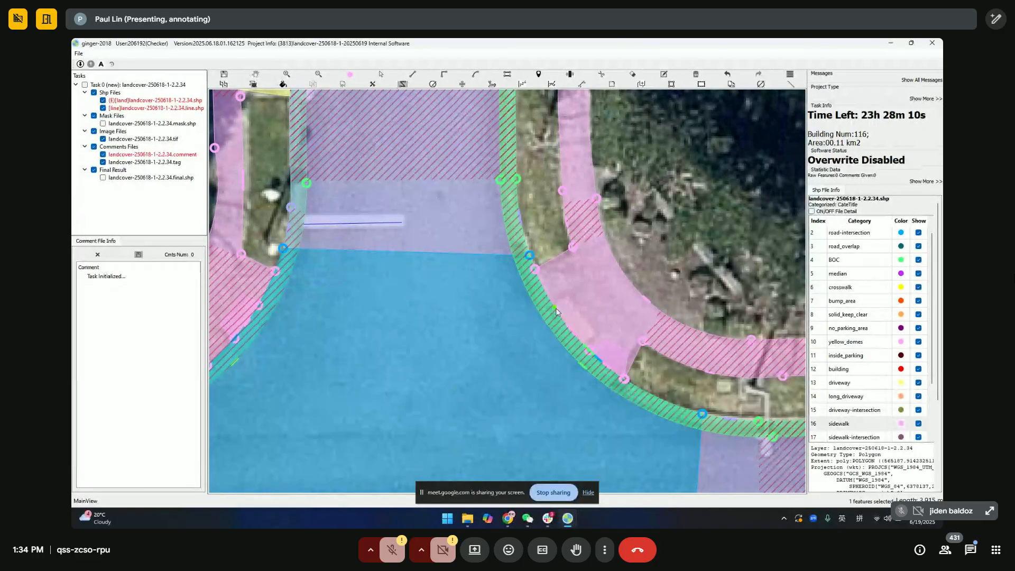
pyautogui.click(556, 309)
pyautogui.click(594, 334)
pyautogui.scroll(-6, 608, 354)
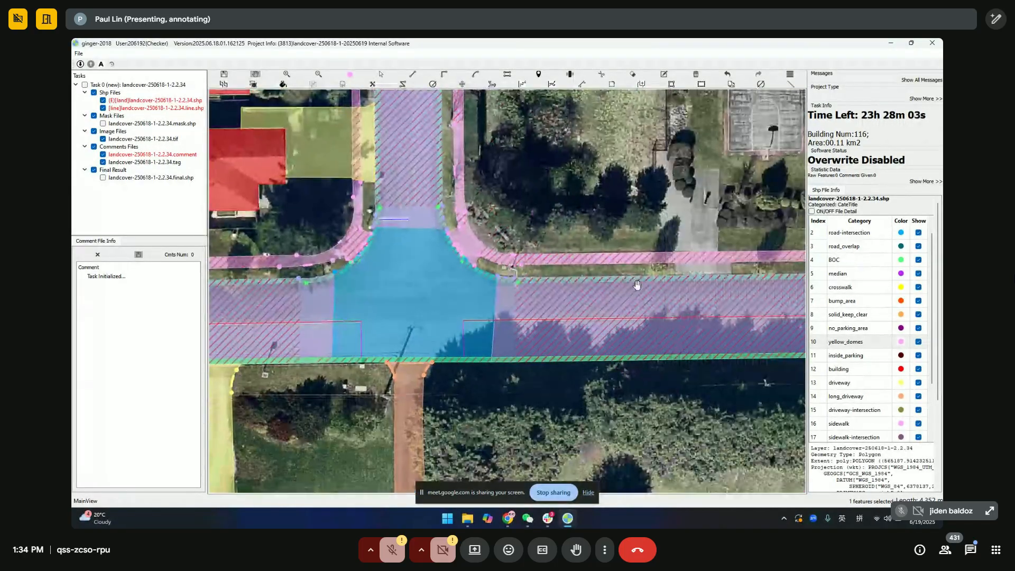
# Step: Run the topology check on the landcover-250618-1-2.2.34 task to list its labelling errors
pyautogui.moveTo(637, 285); pyautogui.dragTo(699, 277)
pyautogui.scroll(-3, 568, 299)
pyautogui.scroll(-5, 618, 267)
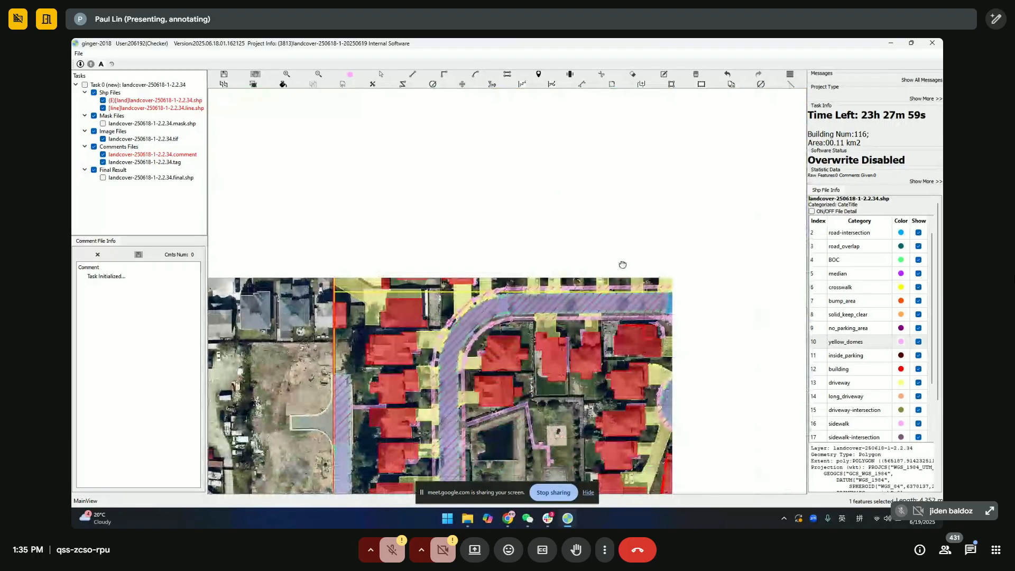
pyautogui.scroll(-3, 602, 266)
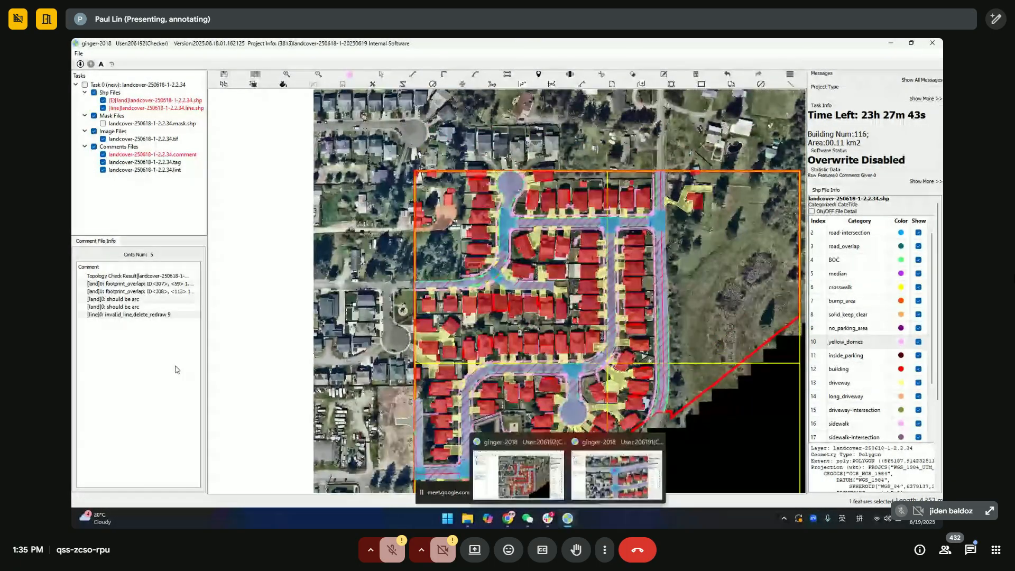
# Step: Resolve the two footprint_overlap comments by setting both corner ramps' dome patches to the yellow_domes category
pyautogui.scroll(5, 507, 291)
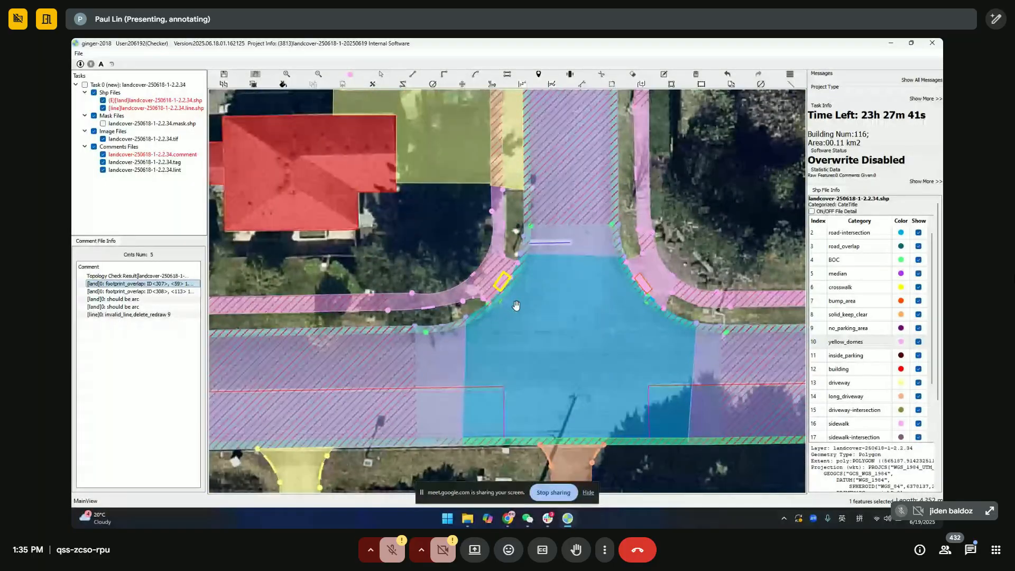
pyautogui.click(471, 242)
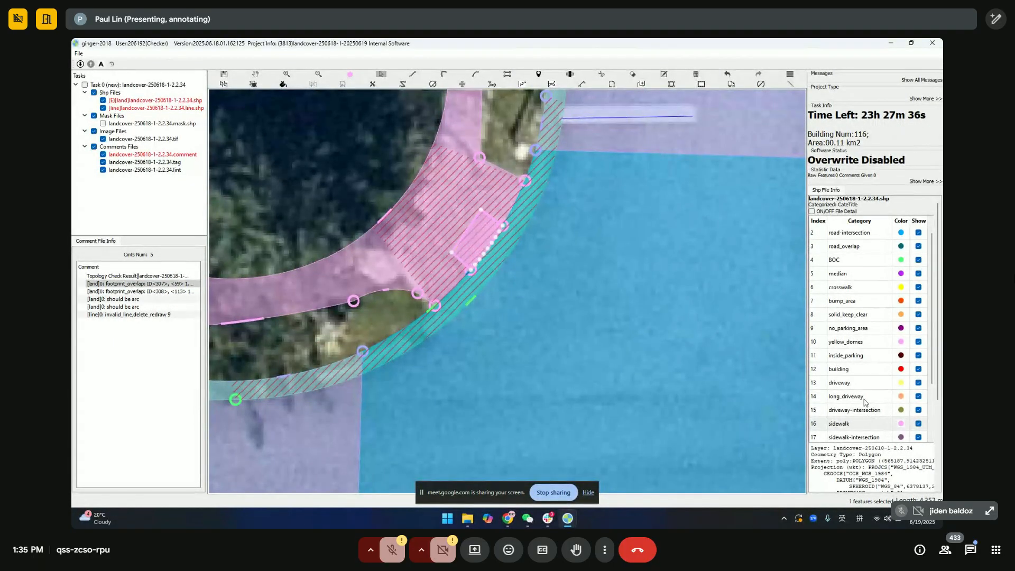
pyautogui.click(255, 74)
pyautogui.moveTo(641, 236); pyautogui.dragTo(243, 226)
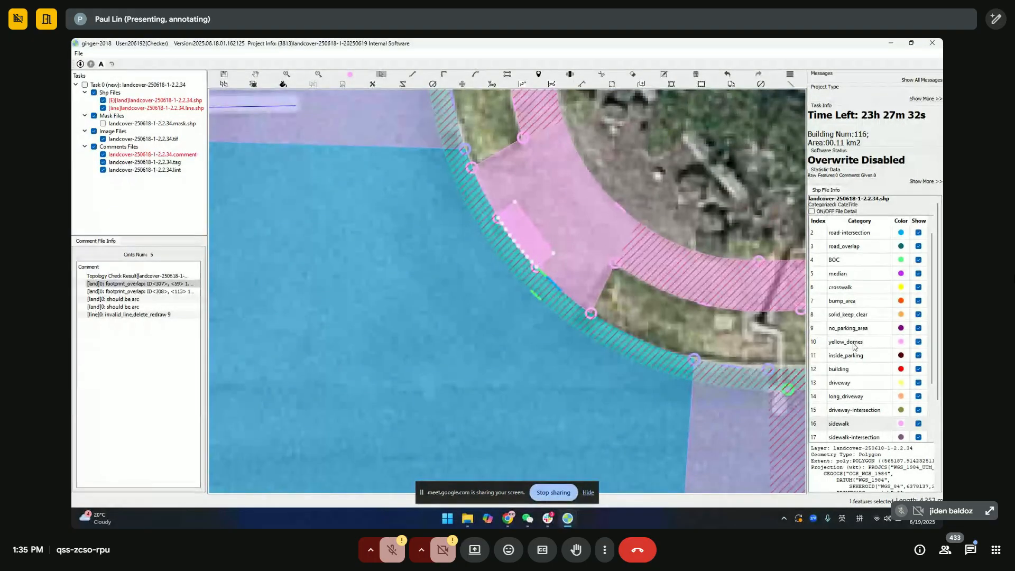
pyautogui.moveTo(508, 278); pyautogui.dragTo(580, 291)
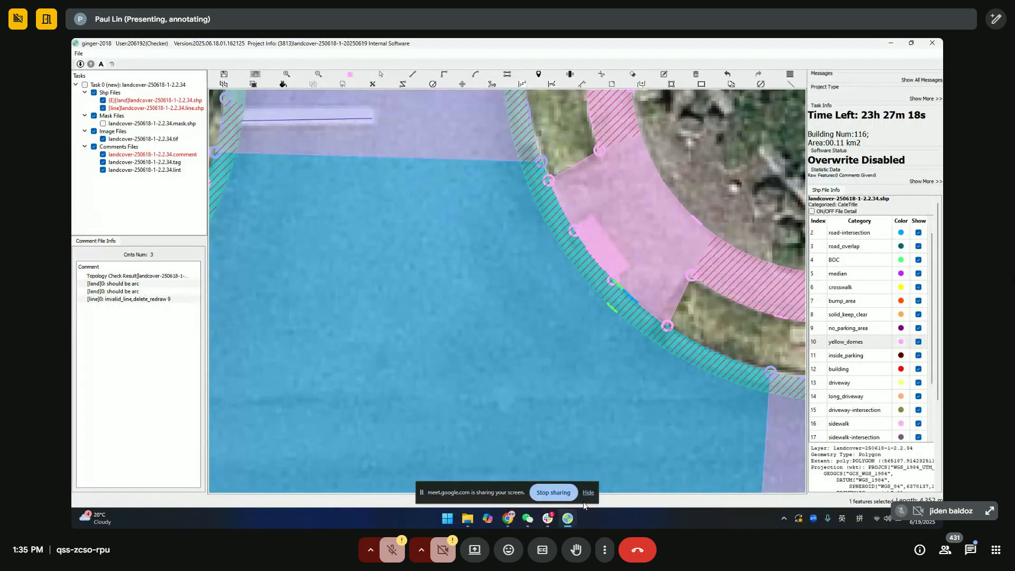
# Step: Go to the first "should be arc" comment and examine the flagged BOC edge against the imagery
pyautogui.doubleClick(134, 285)
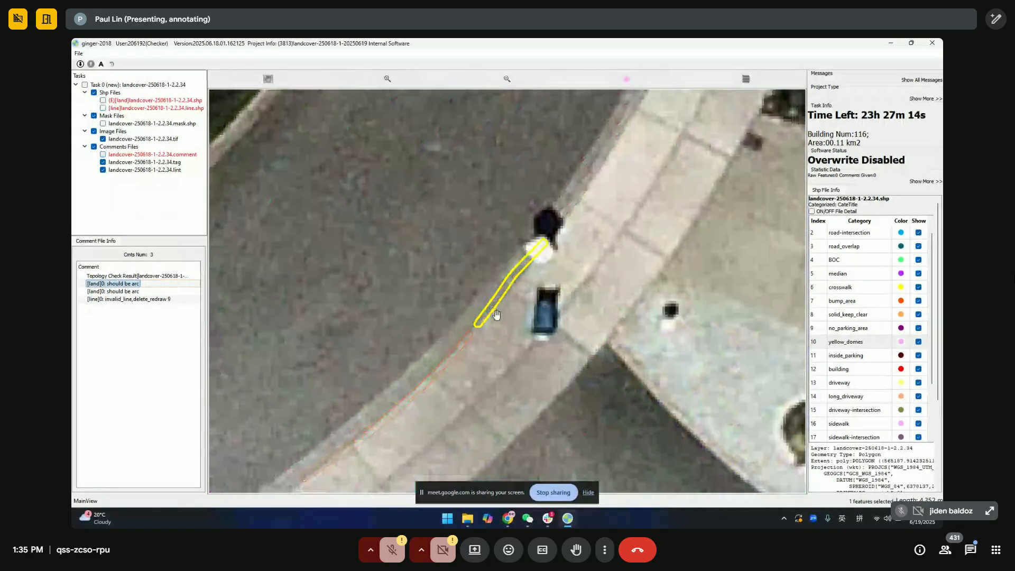
pyautogui.scroll(-1, 601, 315)
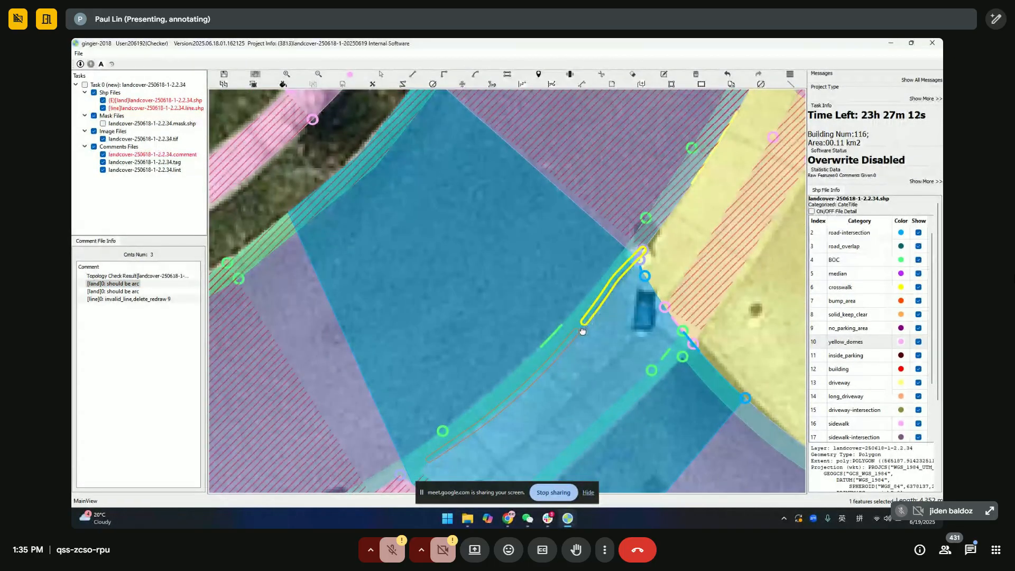
pyautogui.scroll(-1, 571, 328)
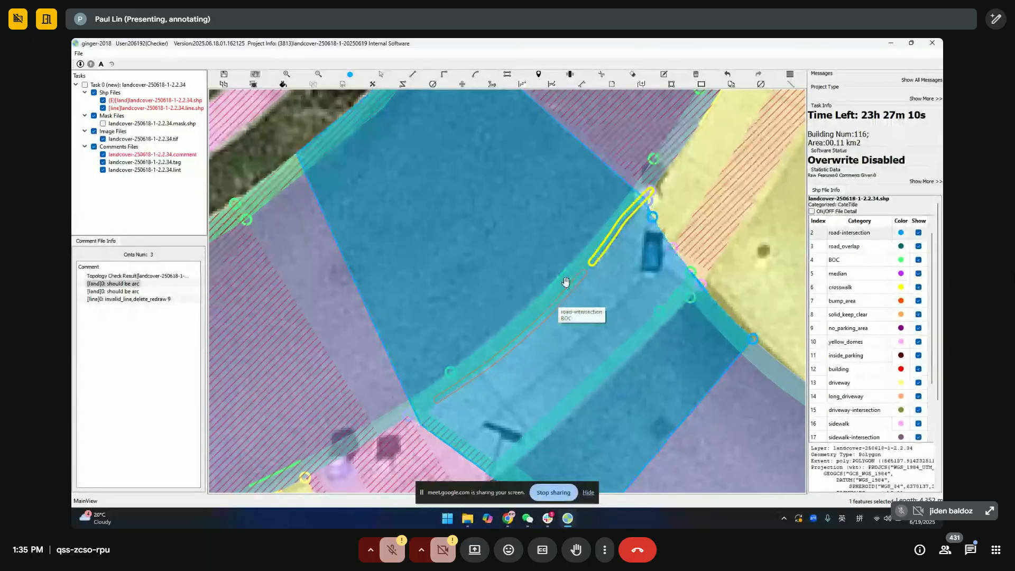
pyautogui.scroll(1, 544, 285)
pyautogui.scroll(-2, 531, 279)
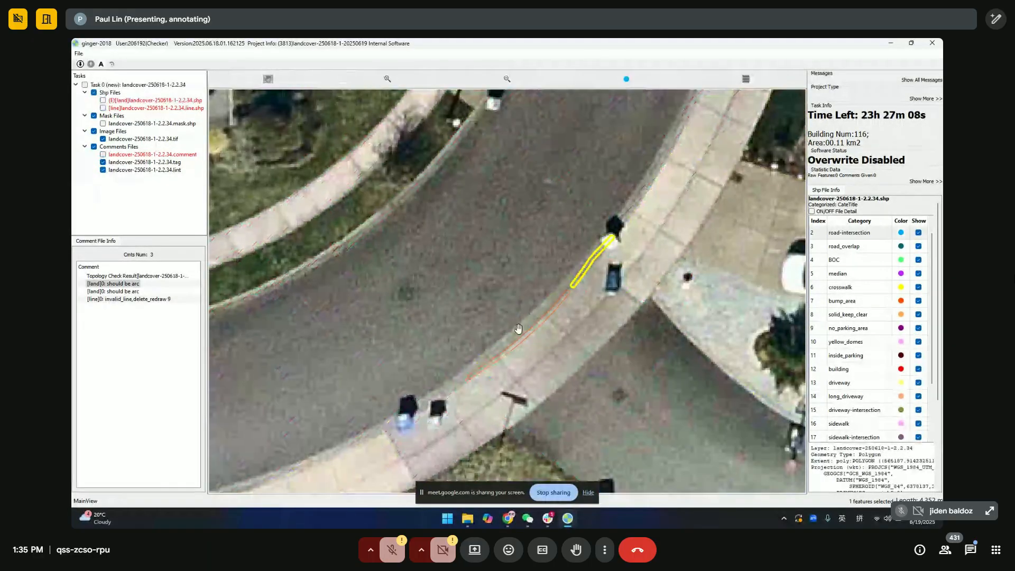
pyautogui.scroll(1, 502, 350)
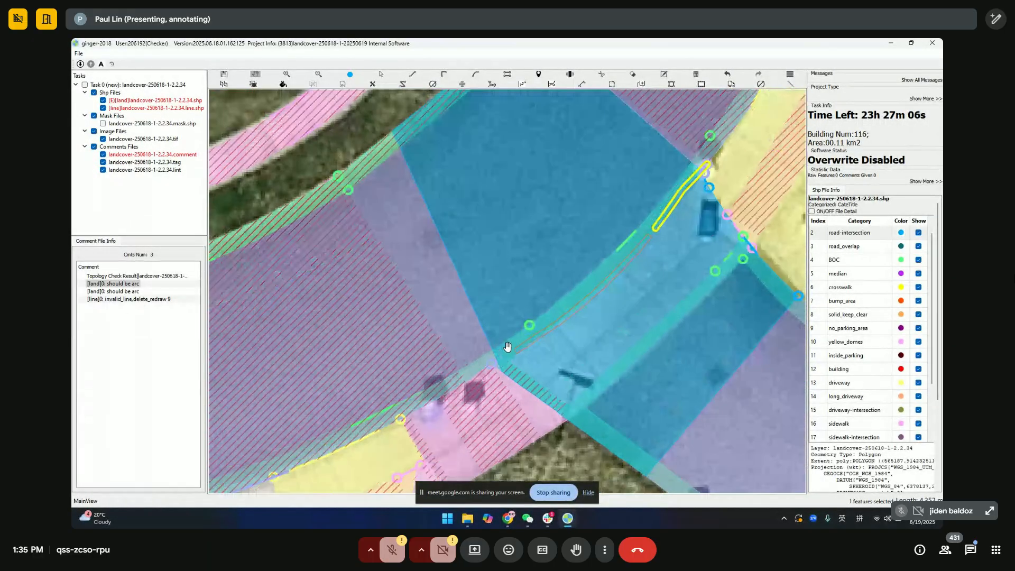
# Step: Compare the BOC strip and road-intersection labels across the side road's mouth with the bare imagery
pyautogui.click(485, 366)
pyautogui.press('space')
pyautogui.moveTo(566, 335); pyautogui.dragTo(511, 202)
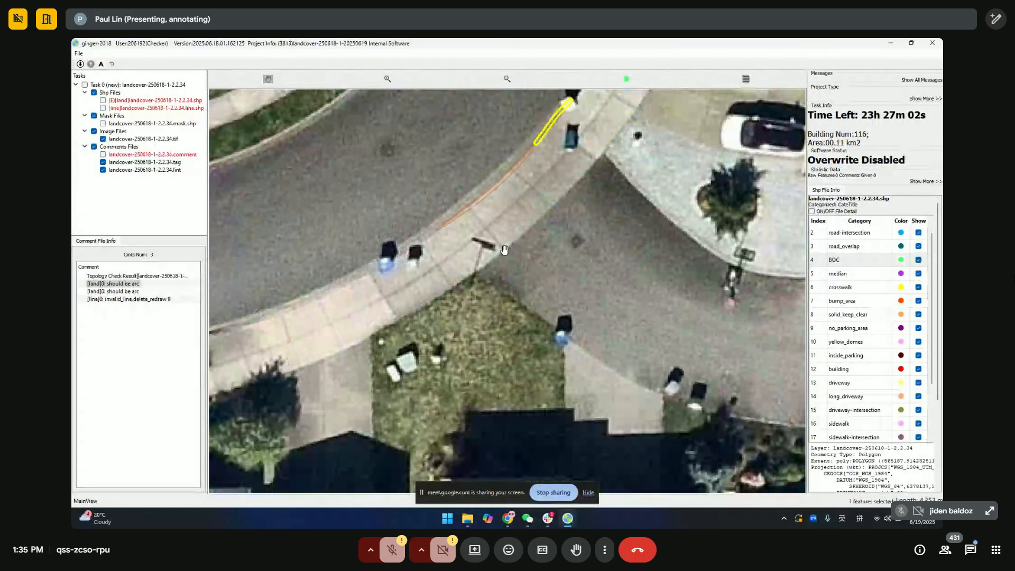
pyautogui.scroll(1, 504, 250)
pyautogui.press('space')
pyautogui.moveTo(629, 228); pyautogui.dragTo(544, 283)
pyautogui.press('space')
pyautogui.moveTo(550, 196); pyautogui.dragTo(551, 234)
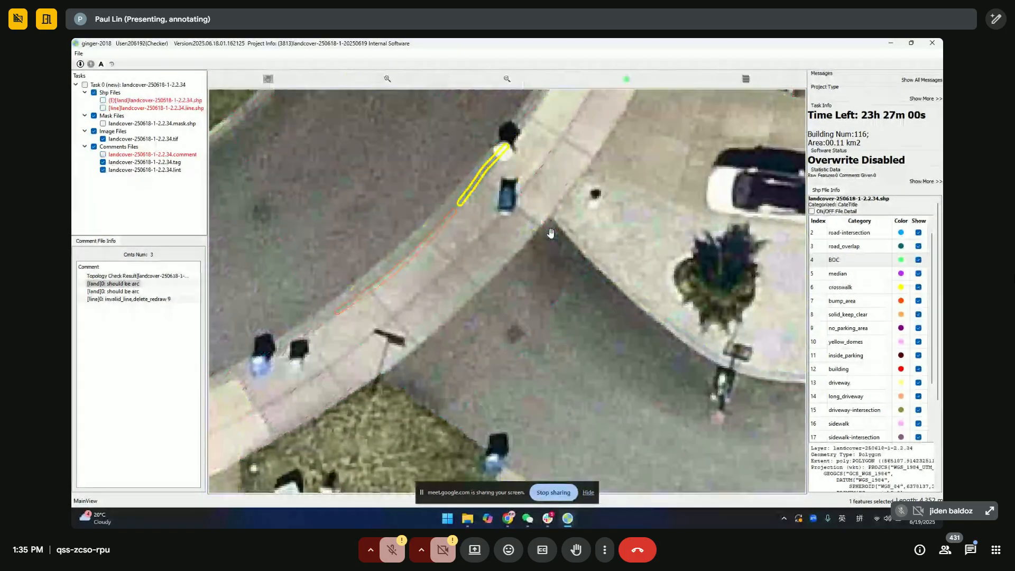
pyautogui.press('space')
pyautogui.press('space')
pyautogui.press('space')
pyautogui.press('space')
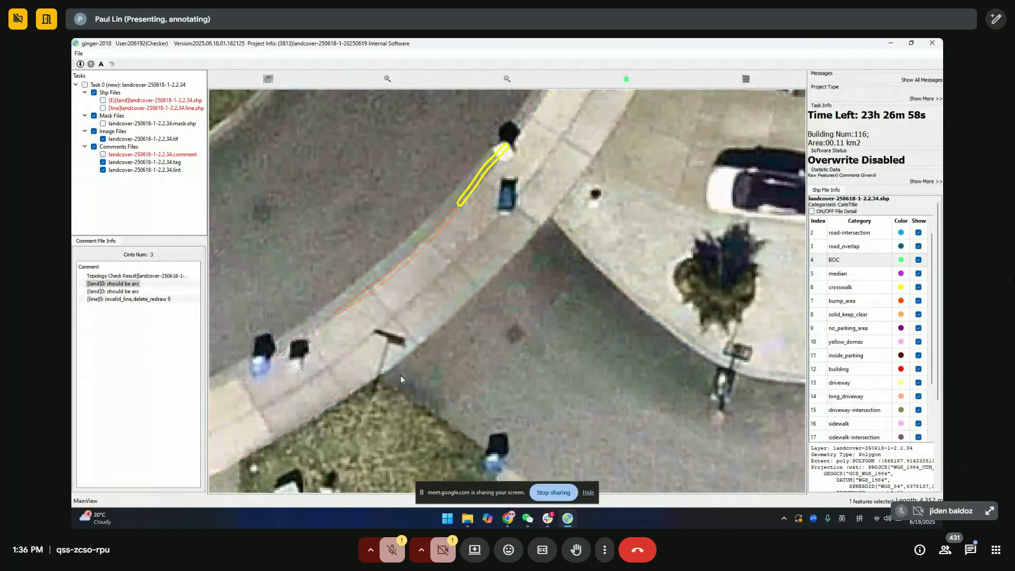
pyautogui.press('space')
# Step: Examine both edges of the side road farther east, comparing the labels with the imagery
pyautogui.moveTo(453, 386); pyautogui.dragTo(378, 150)
pyautogui.scroll(-3, 431, 241)
pyautogui.press('space')
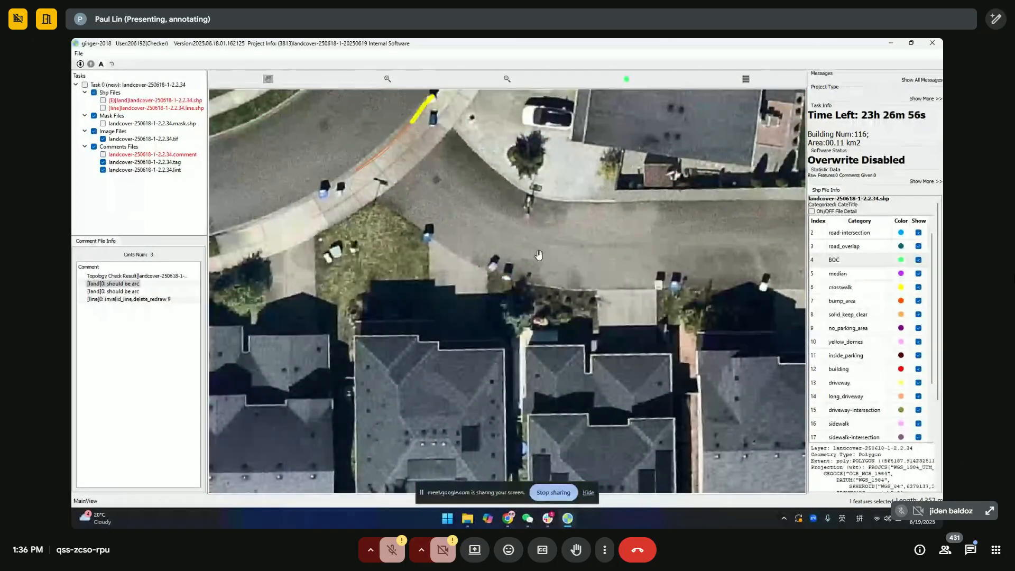
pyautogui.scroll(1, 483, 259)
pyautogui.press('space')
pyautogui.moveTo(596, 265); pyautogui.dragTo(390, 276)
pyautogui.press('space')
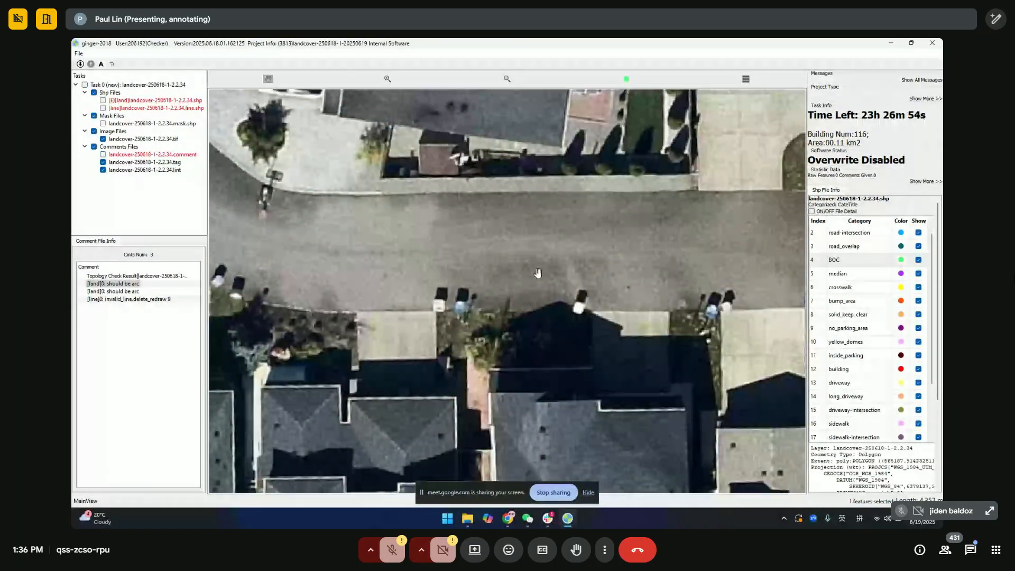
pyautogui.moveTo(667, 276); pyautogui.dragTo(624, 320)
pyautogui.press('space')
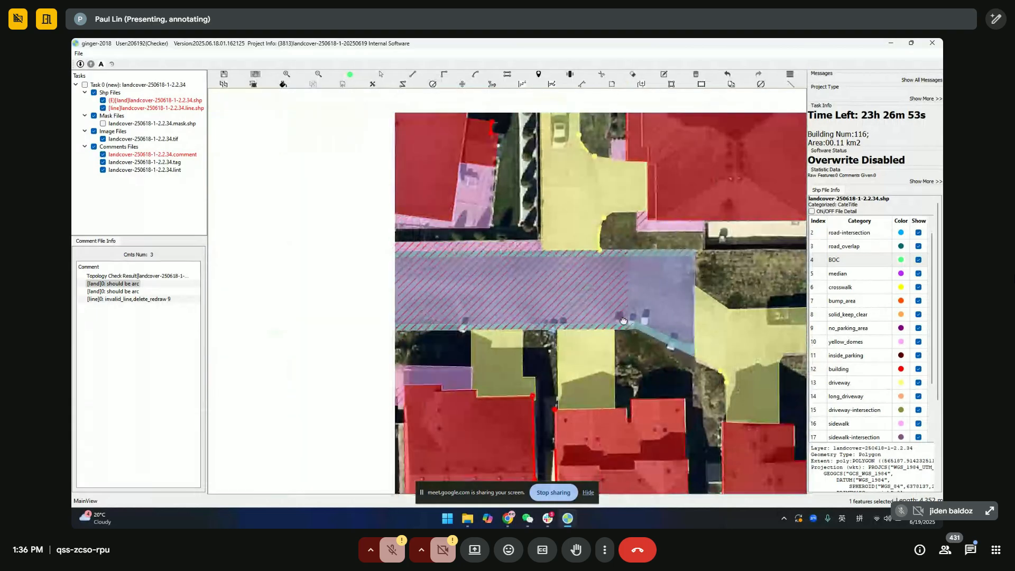
# Step: Delete the BOC polygon that runs across the side road's mouth and along both of its edges
pyautogui.press('space')
pyautogui.moveTo(338, 264); pyautogui.dragTo(645, 320)
pyautogui.scroll(3, 414, 296)
pyautogui.press('space')
pyautogui.moveTo(411, 268); pyautogui.dragTo(449, 289)
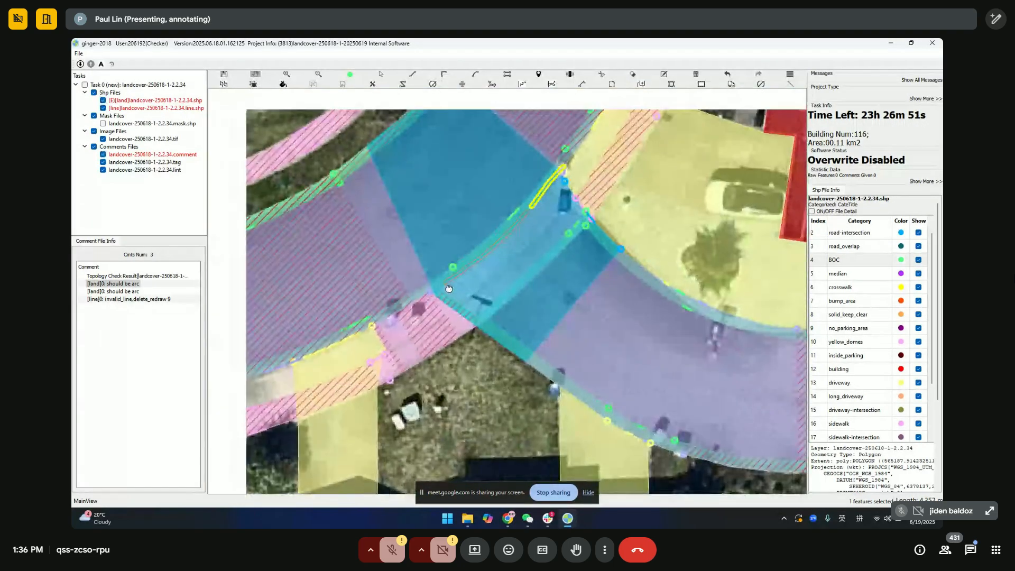
pyautogui.press('s')
pyautogui.click(443, 285)
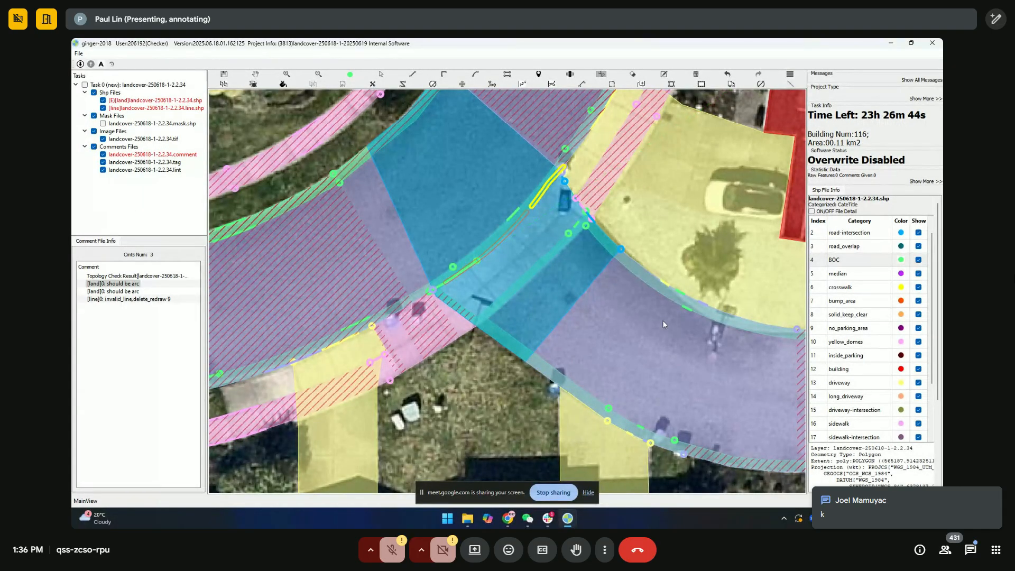
pyautogui.press('space')
pyautogui.press('space')
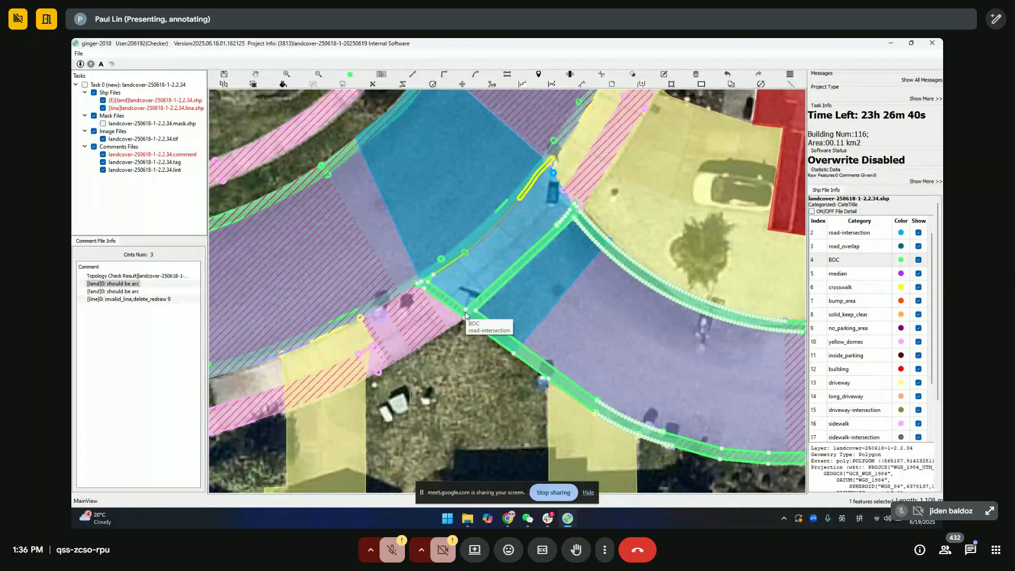
pyautogui.scroll(-3, 421, 295)
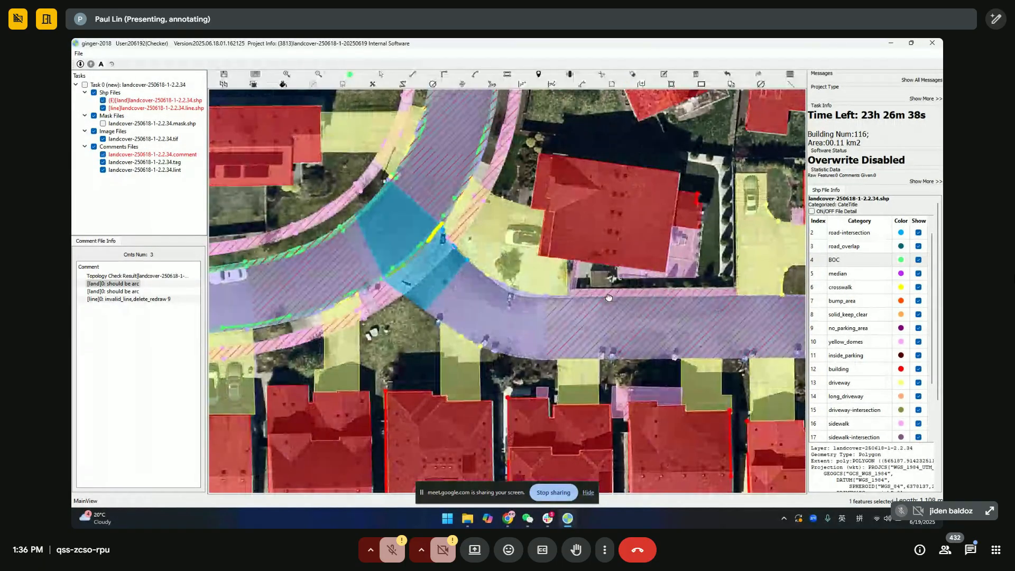
pyautogui.scroll(3, 420, 295)
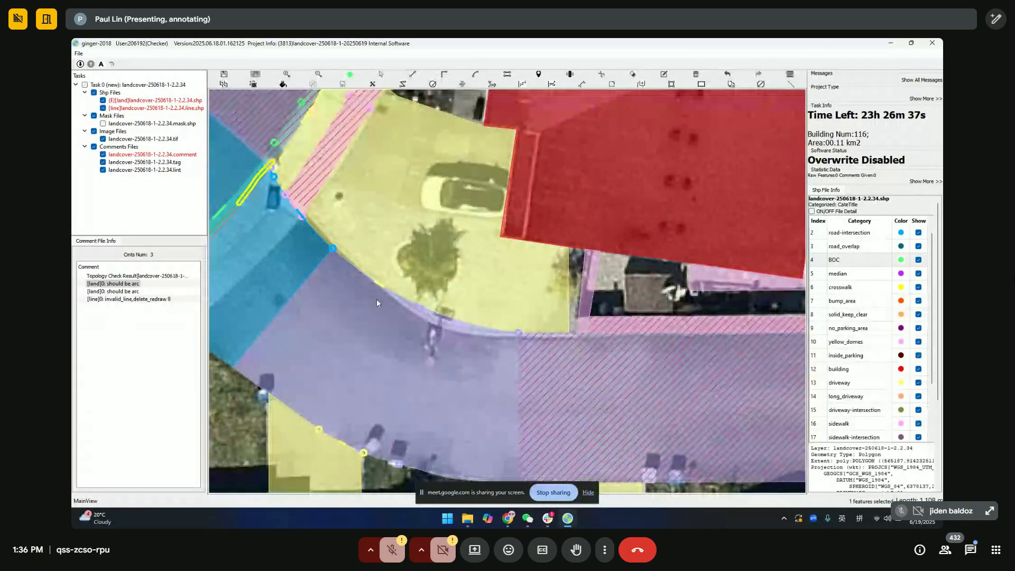
pyautogui.click(331, 249)
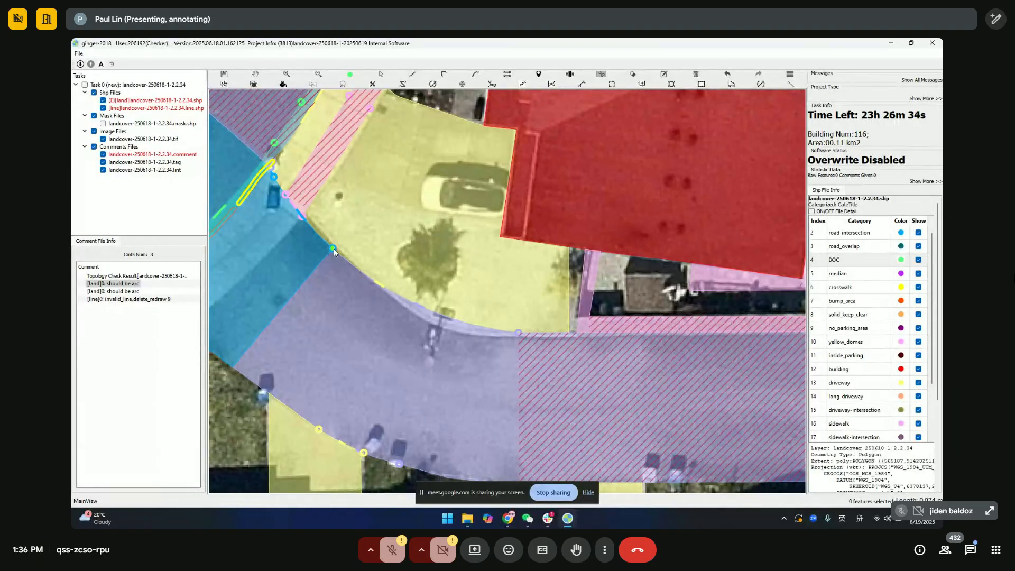
pyautogui.press('Escape')
pyautogui.click(519, 334)
pyautogui.click(335, 248)
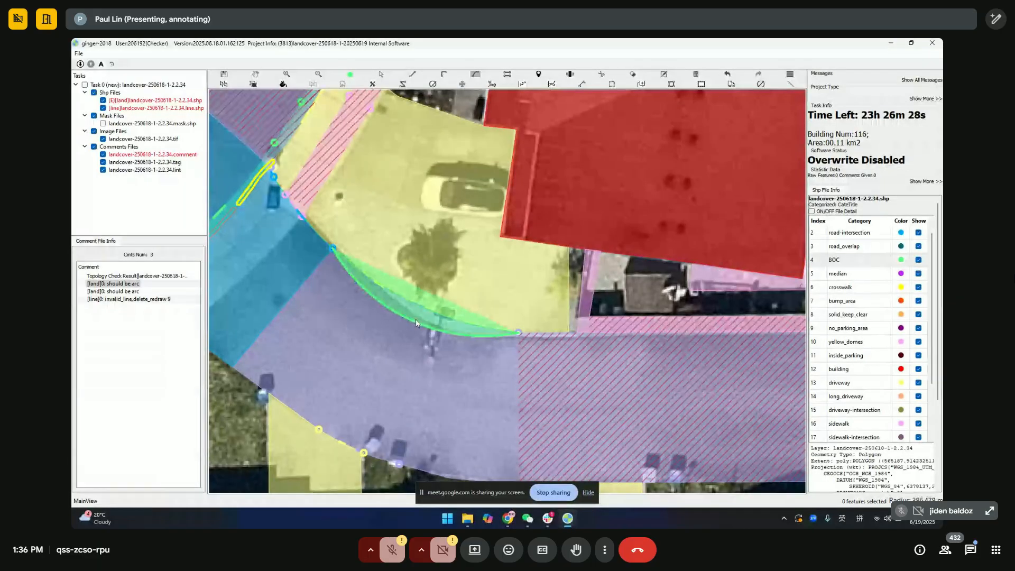
pyautogui.click(384, 290)
# Step: Draw an arc along the side road's curved edge beside the driveway and select it together with the adjoining road polygon
pyautogui.click(377, 283)
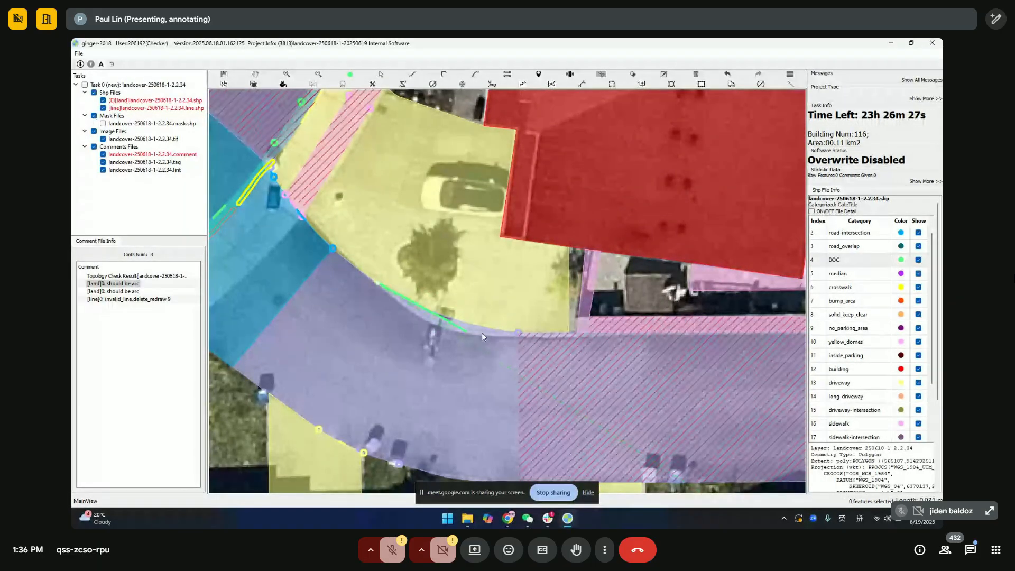
pyautogui.click(519, 335)
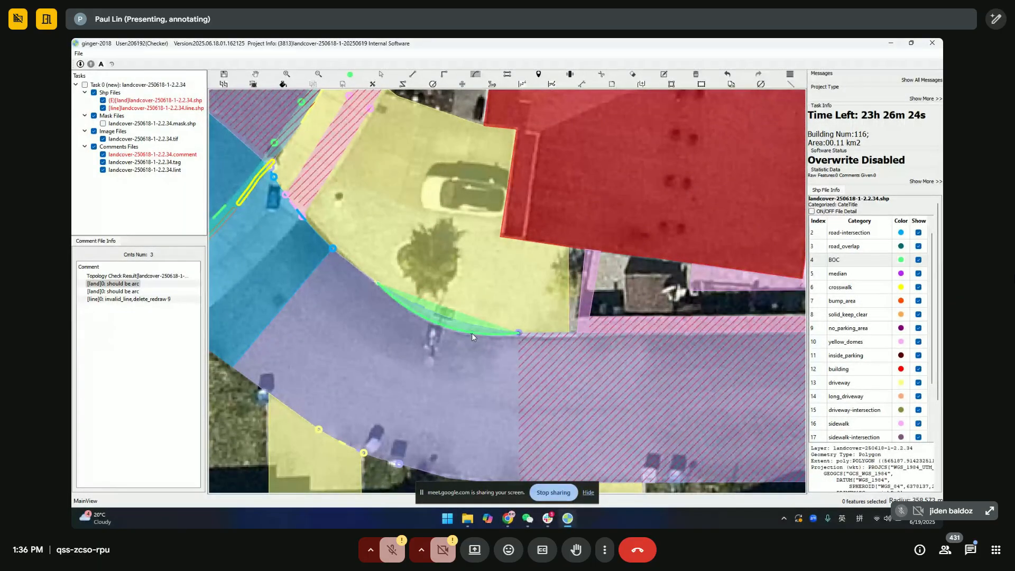
pyautogui.rightClick(458, 299)
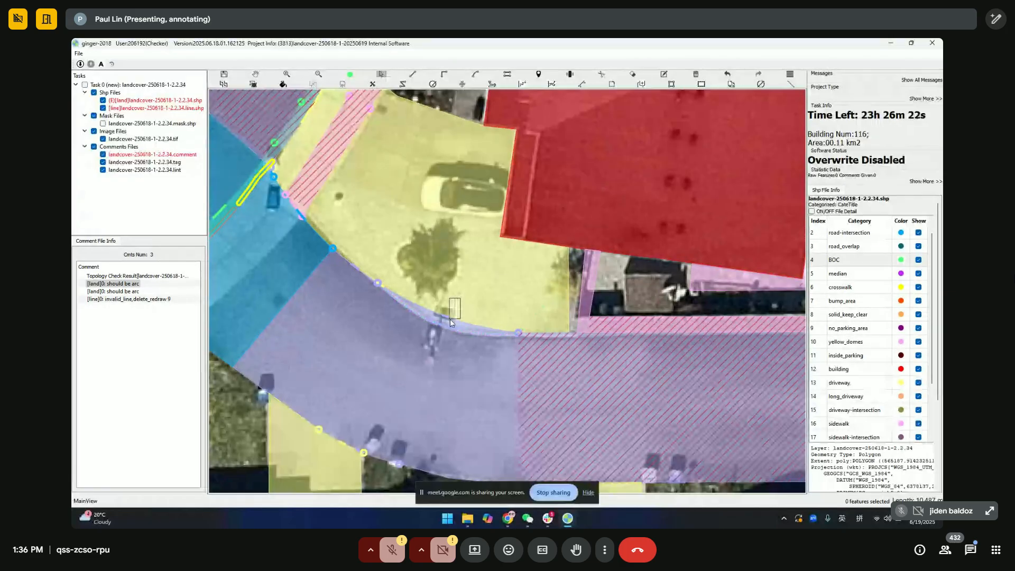
pyautogui.click(449, 320)
pyautogui.scroll(-2, 688, 397)
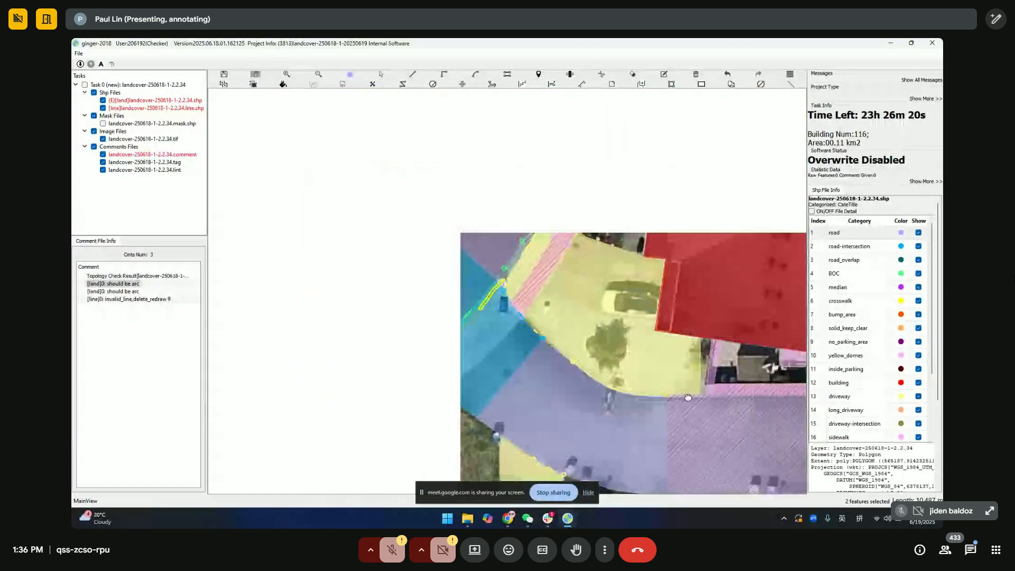
# Step: Try to rebuild the curved curb edge across the side road's mouth with Repair Arc
pyautogui.scroll(4, 539, 340)
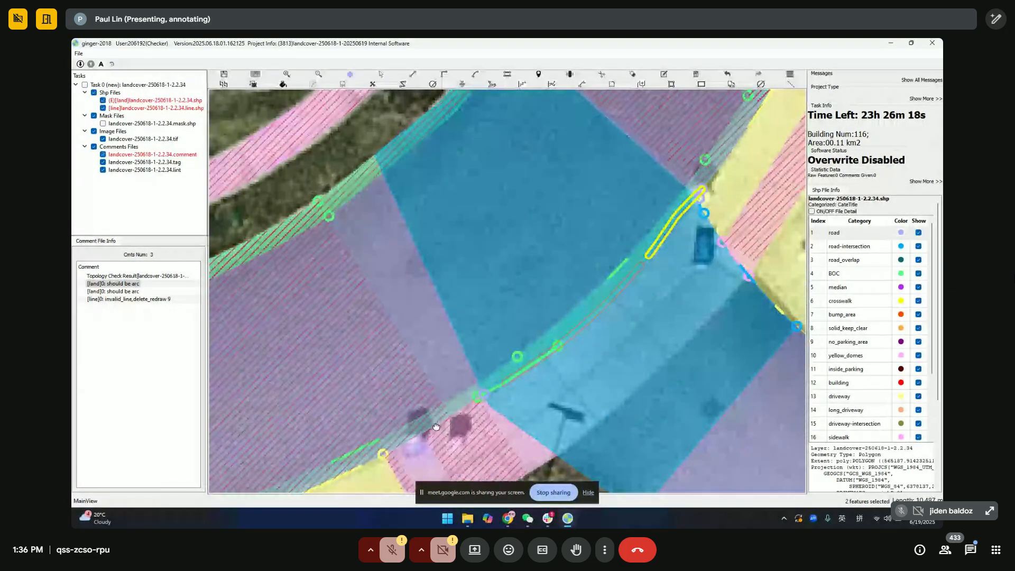
pyautogui.scroll(-2, 551, 351)
pyautogui.scroll(3, 550, 352)
pyautogui.scroll(-1, 582, 333)
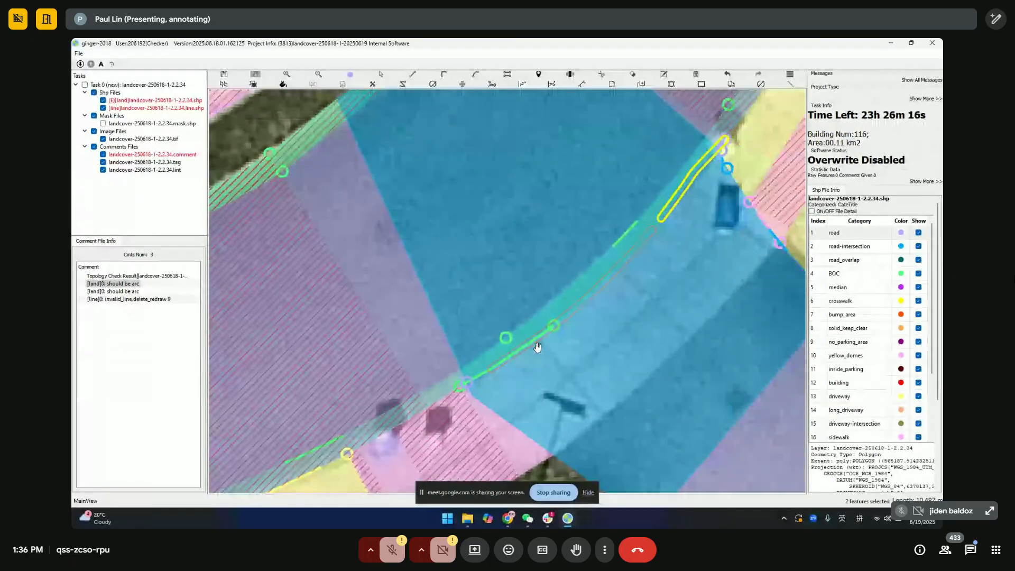
pyautogui.scroll(-2, 537, 347)
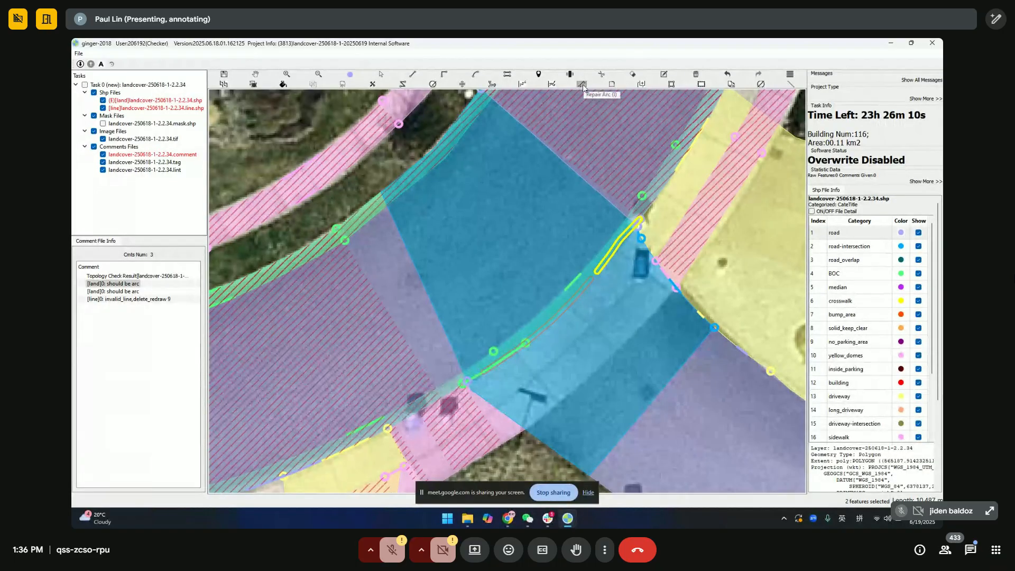
pyautogui.click(449, 395)
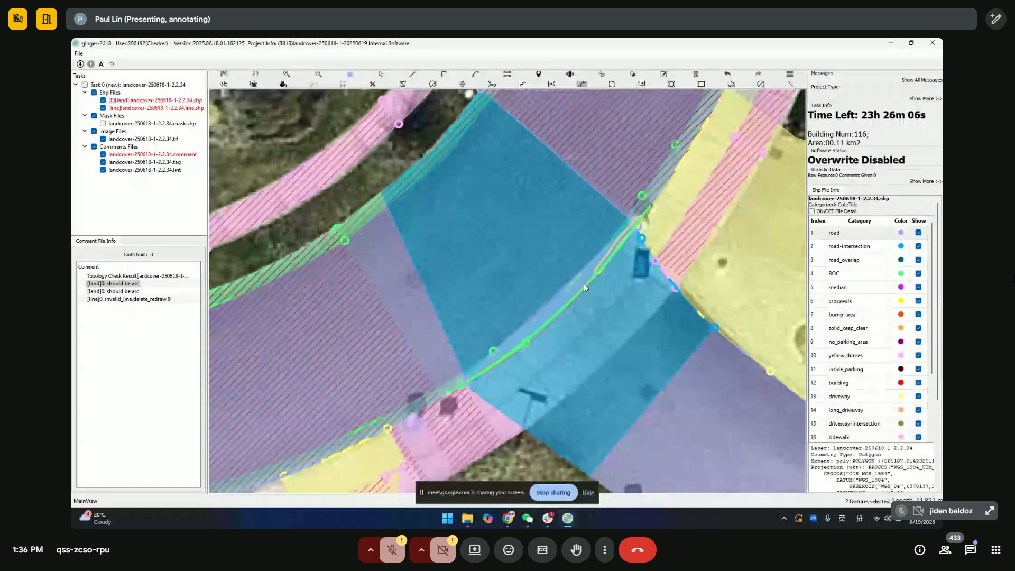
pyautogui.rightClick(582, 294)
pyautogui.scroll(2, 598, 307)
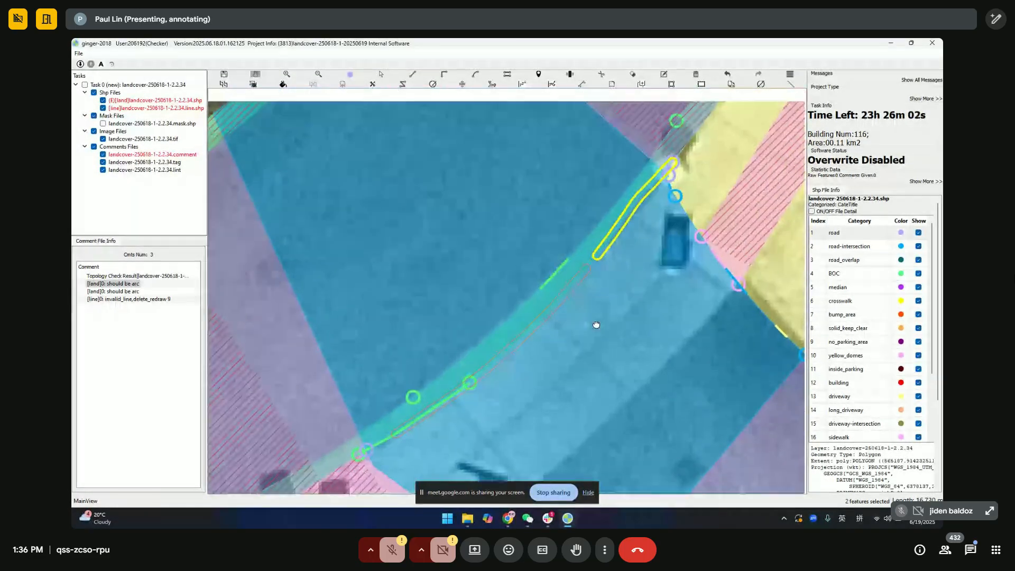
# Step: Hide the road-intersection class so the BOC strip and bare imagery show at the side road's mouth
pyautogui.click(597, 282)
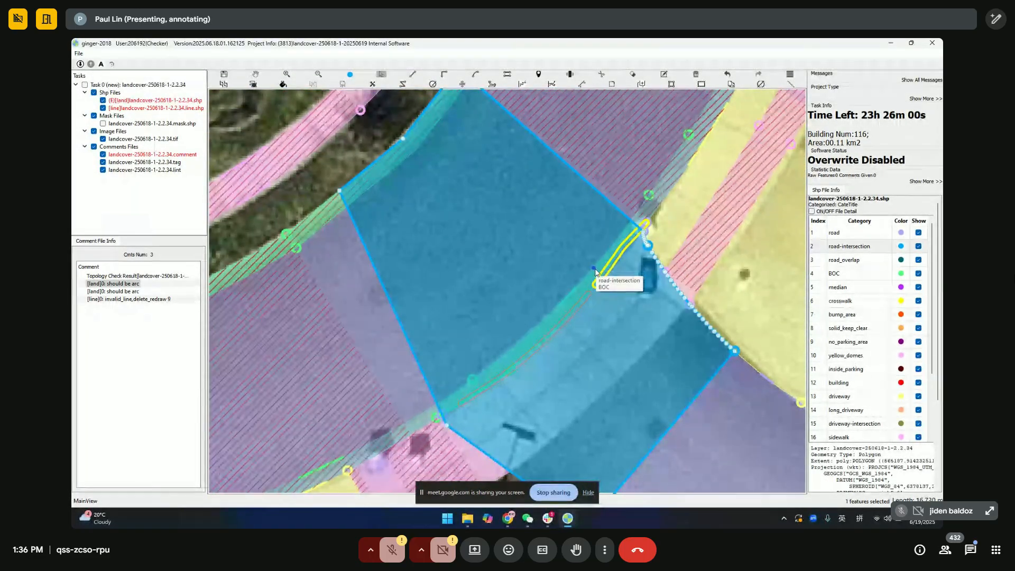
pyautogui.scroll(1, 596, 282)
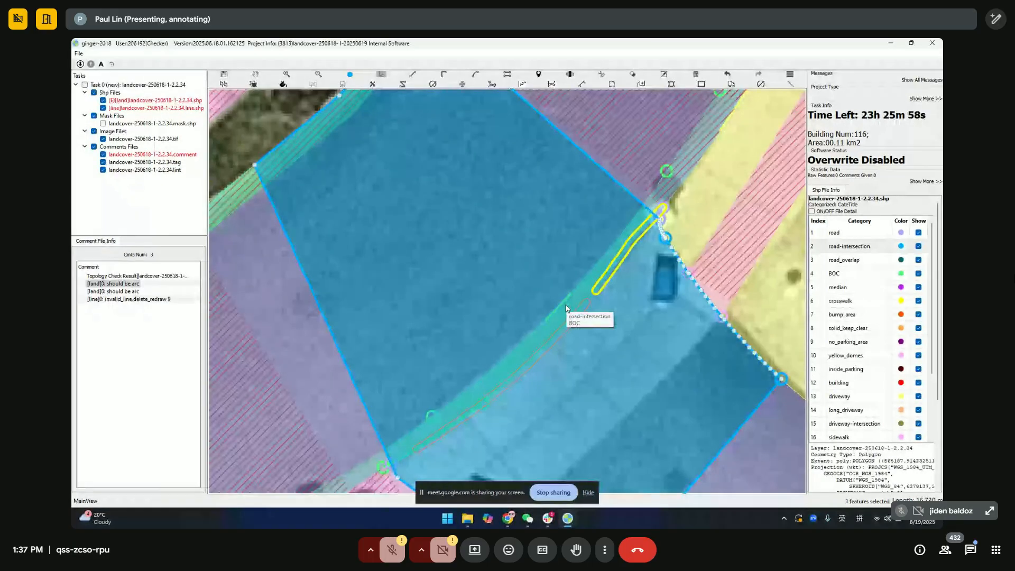
pyautogui.moveTo(567, 306); pyautogui.dragTo(558, 267)
pyautogui.click(918, 247)
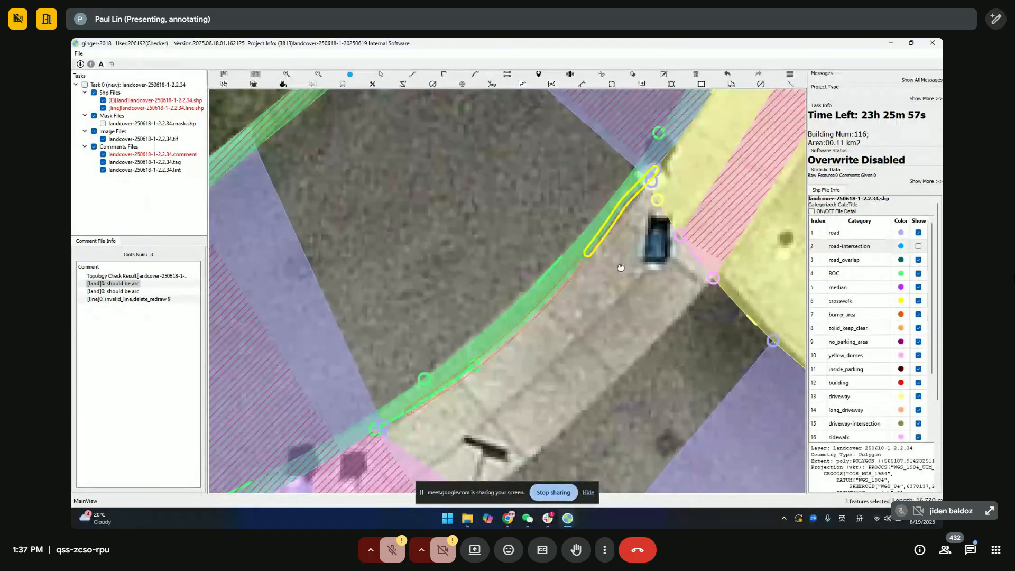
pyautogui.scroll(-2, 609, 227)
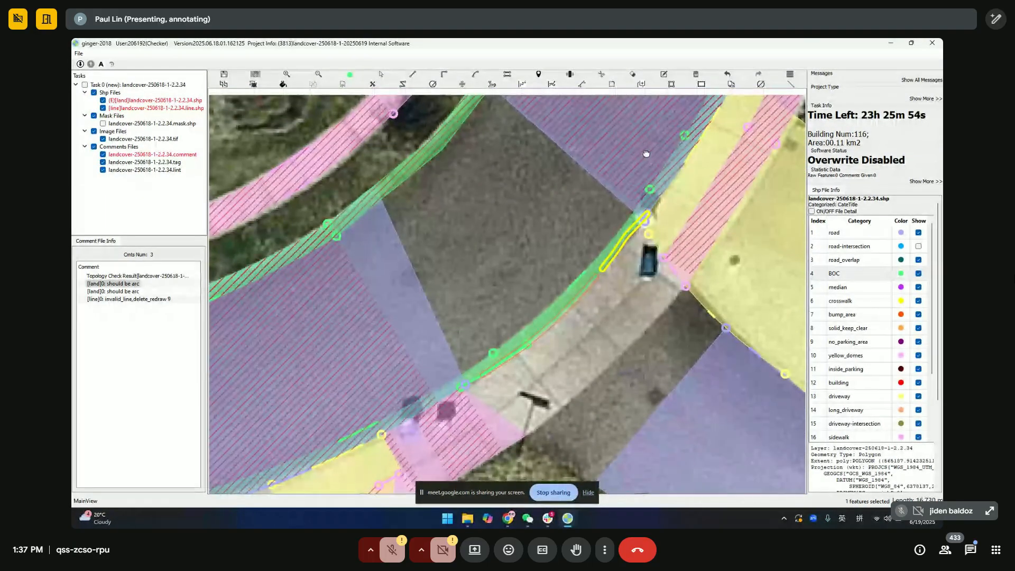
# Step: Try Repair Arc on the BOC strip's curb-side edge, spanning the full width of the side road's mouth
pyautogui.click(661, 199)
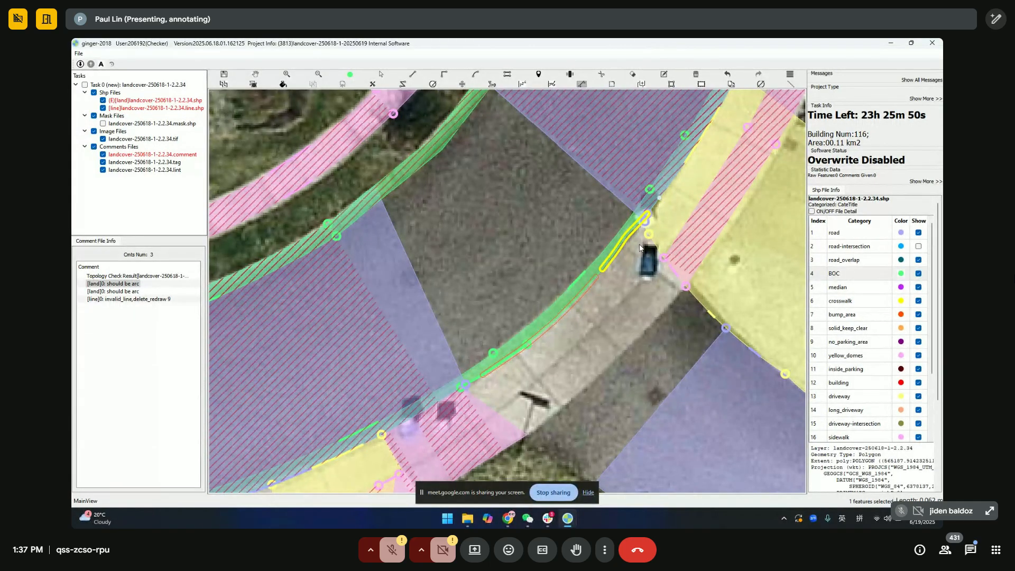
pyautogui.click(452, 394)
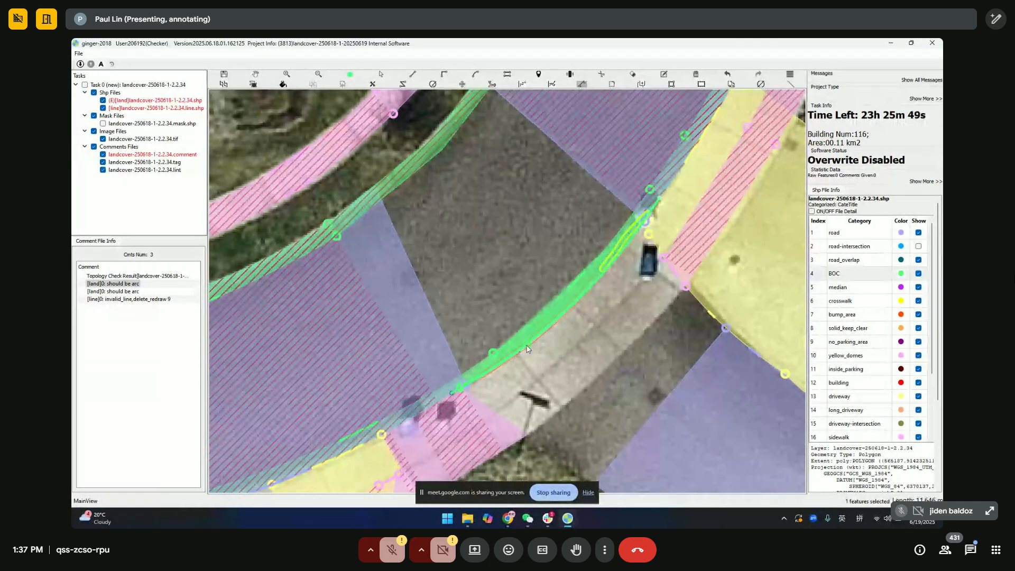
pyautogui.click(554, 330)
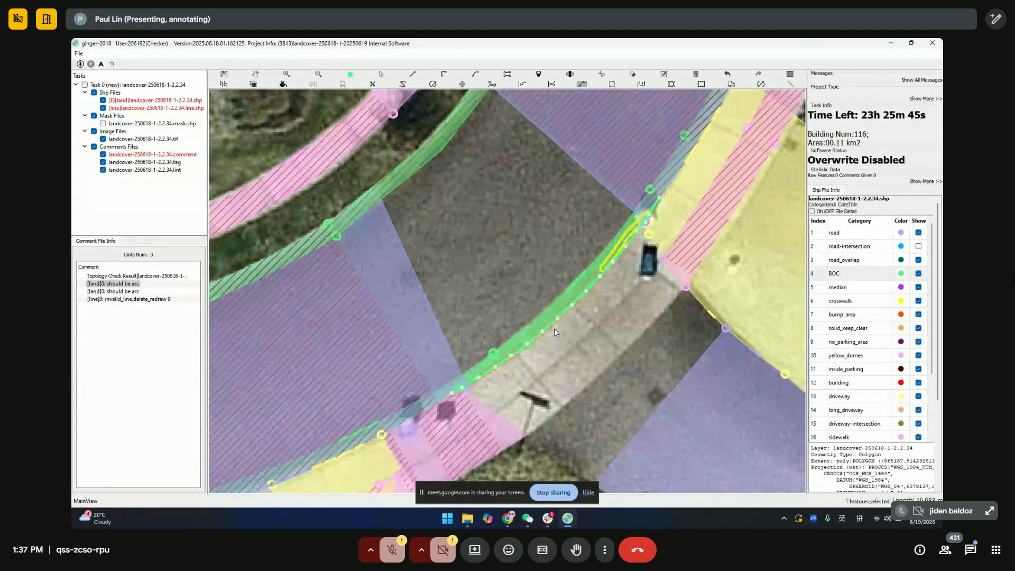
pyautogui.rightClick(613, 290)
pyautogui.moveTo(582, 329); pyautogui.dragTo(590, 340)
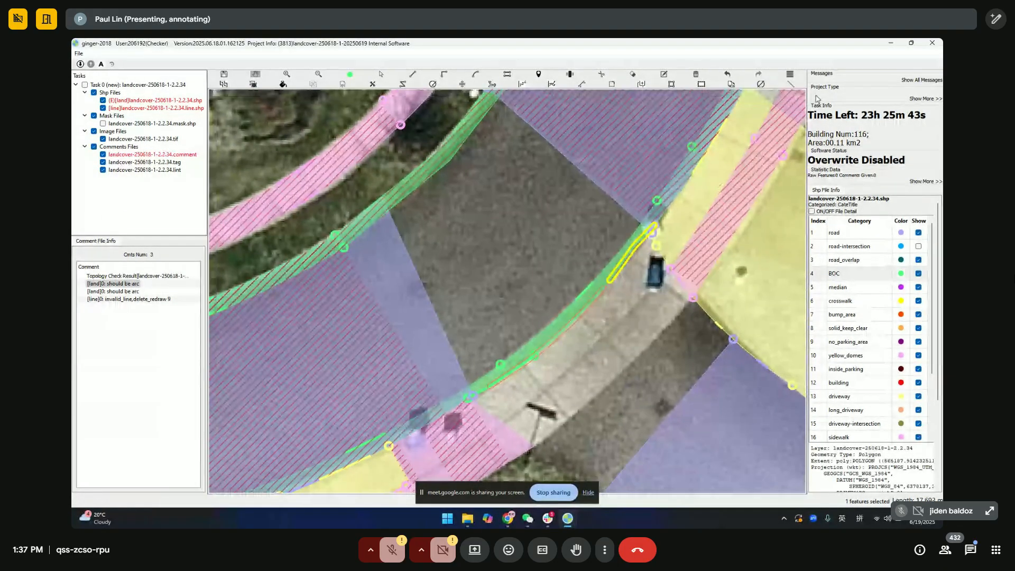
# Step: Enable overwrite mode for the polygon edits
pyautogui.click(793, 75)
pyautogui.click(825, 93)
# Step: Try the arc repair again with overwriting enabled, inspect the altered road polygon and undo the change
pyautogui.click(564, 340)
pyautogui.click(564, 339)
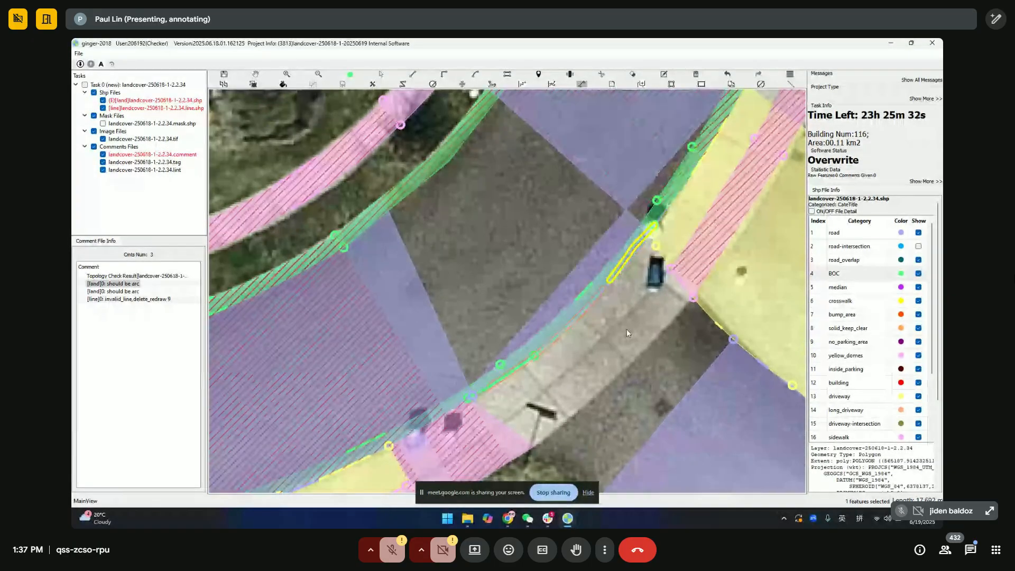
pyautogui.press('Escape')
pyautogui.click(521, 299)
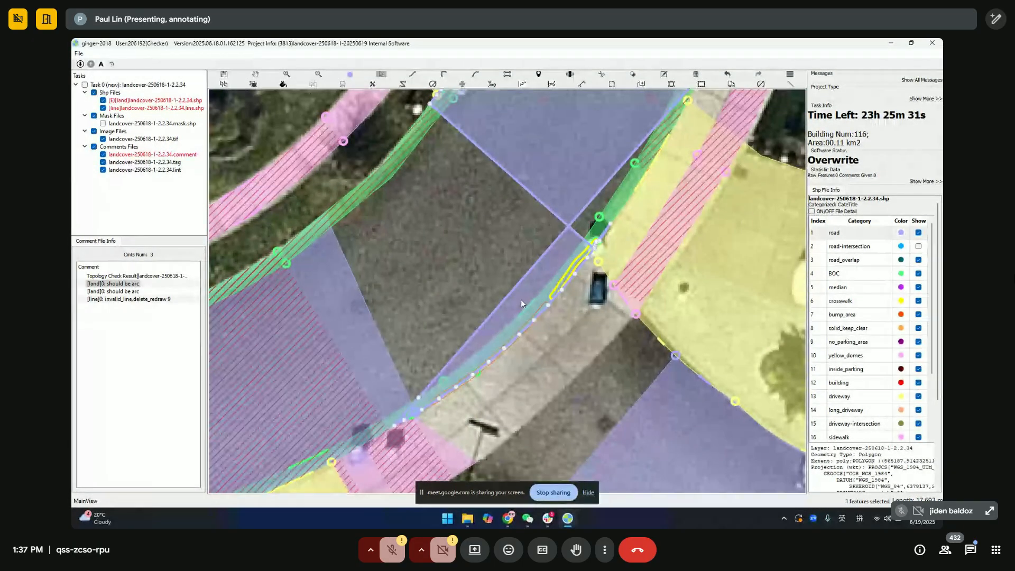
pyautogui.scroll(1, 521, 300)
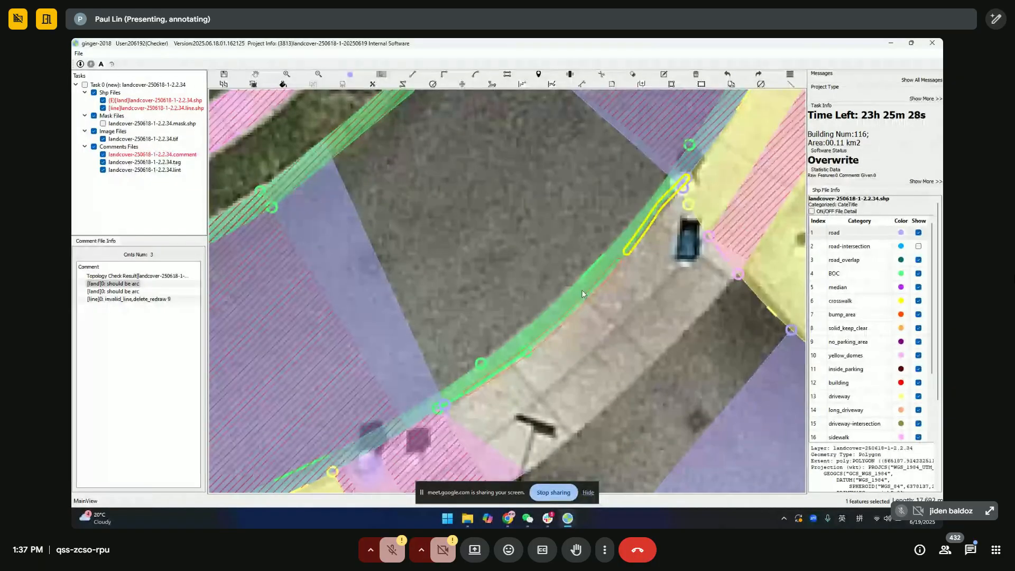
# Step: Repair the BOC strip's curved edges along the main road's curb at the side road's mouth
pyautogui.click(613, 274)
pyautogui.scroll(-2, 600, 287)
pyautogui.moveTo(598, 288); pyautogui.dragTo(583, 304)
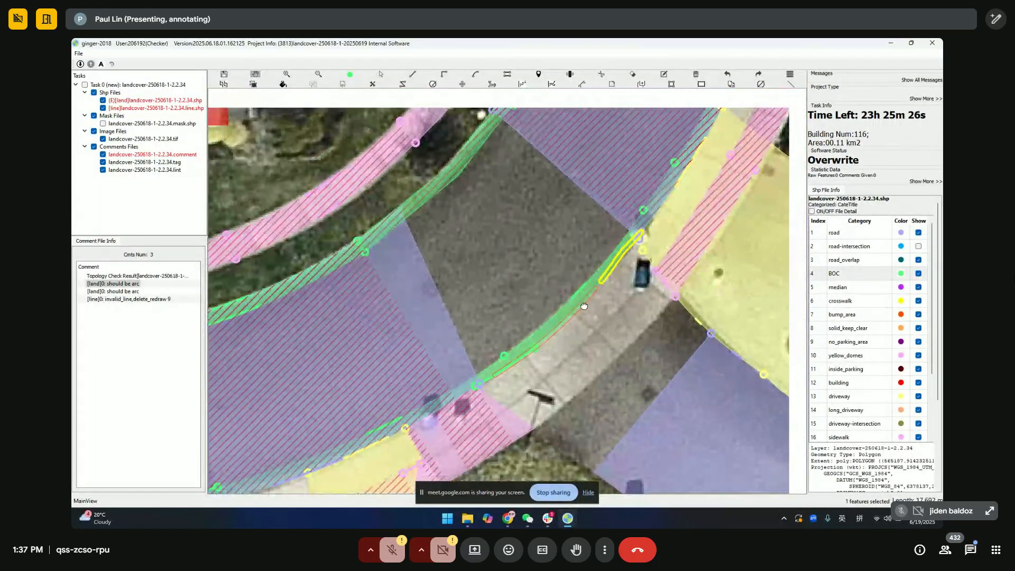
pyautogui.scroll(2, 523, 346)
pyautogui.moveTo(522, 346); pyautogui.dragTo(546, 322)
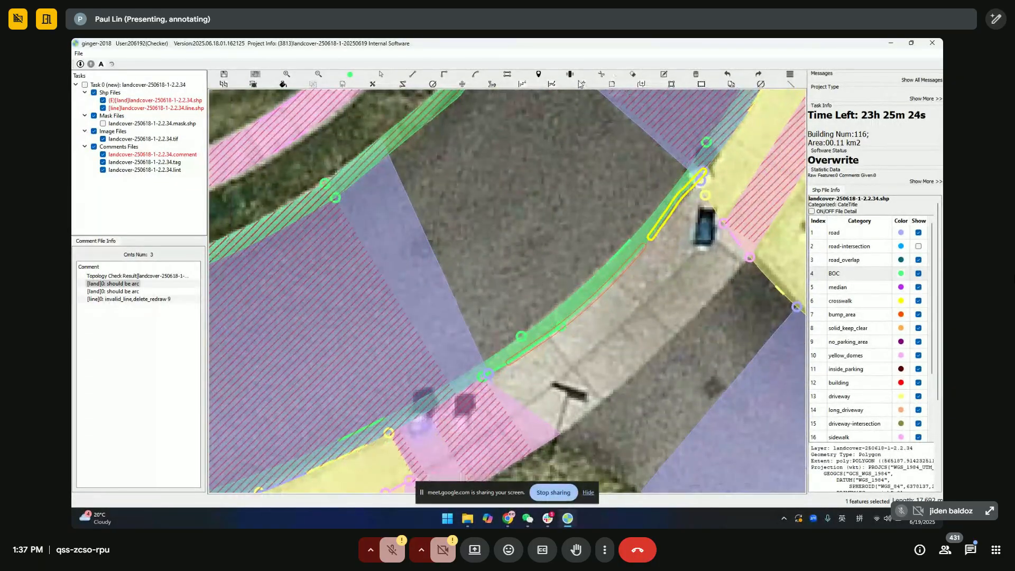
pyautogui.press('Escape')
pyautogui.click(585, 301)
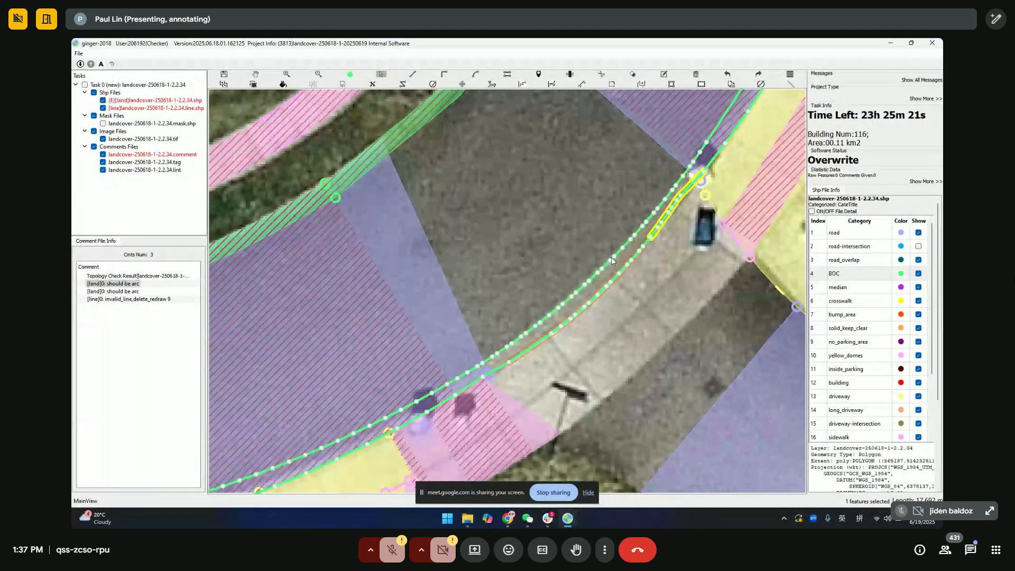
pyautogui.click(554, 275)
# Step: Compare the repaired BOC strip along the main road with the bare imagery and examine its vertices
pyautogui.scroll(2, 527, 283)
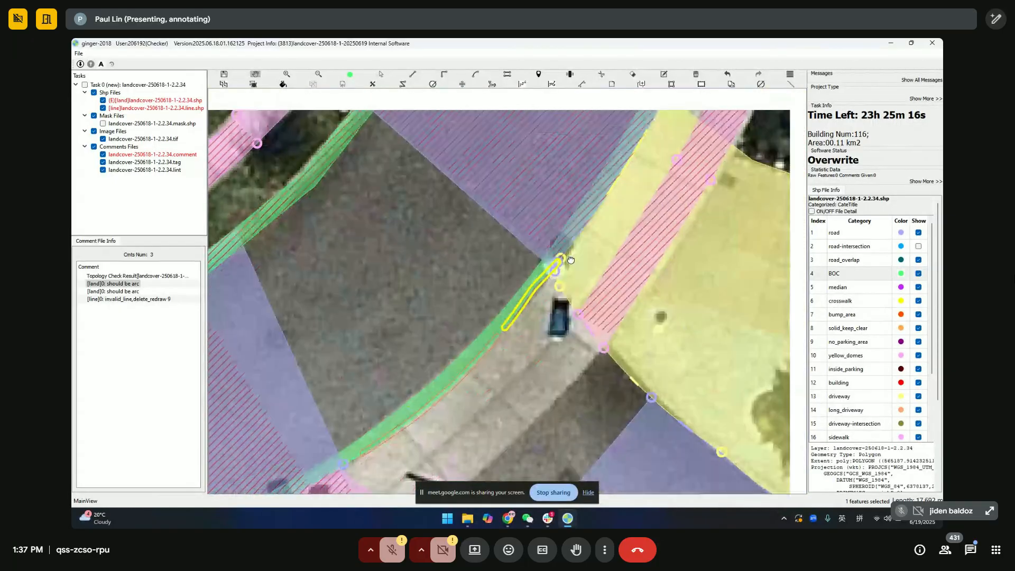
pyautogui.scroll(-2, 663, 235)
pyautogui.scroll(1, 608, 270)
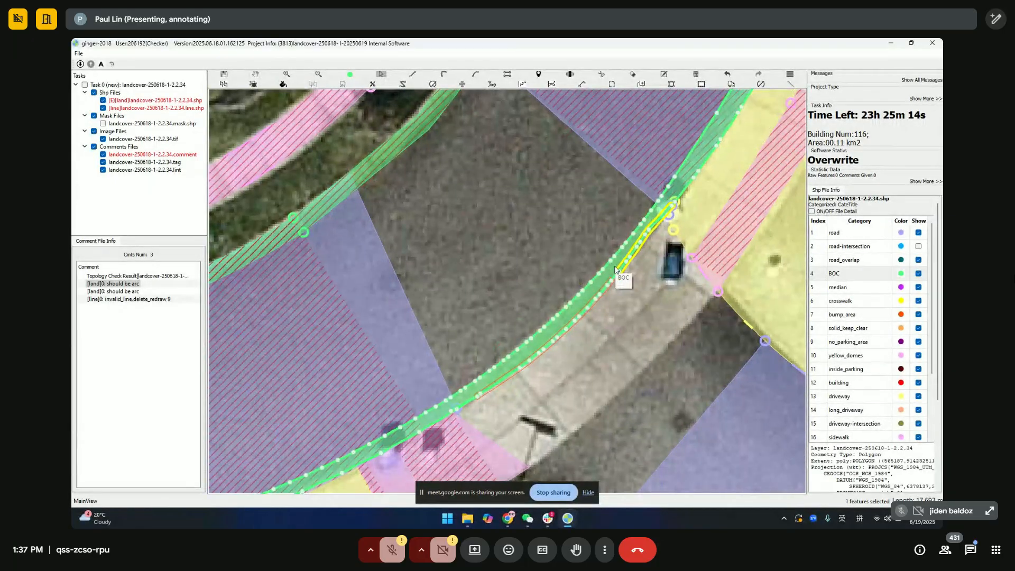
pyautogui.scroll(-1, 637, 238)
pyautogui.scroll(-3, 578, 188)
pyautogui.press('h')
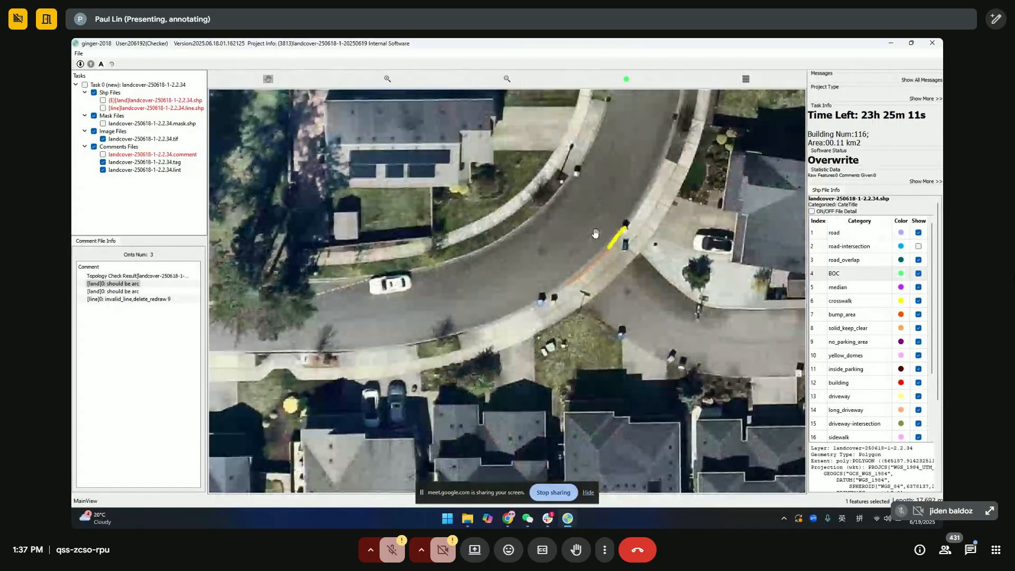
pyautogui.press('h')
pyautogui.scroll(5, 608, 248)
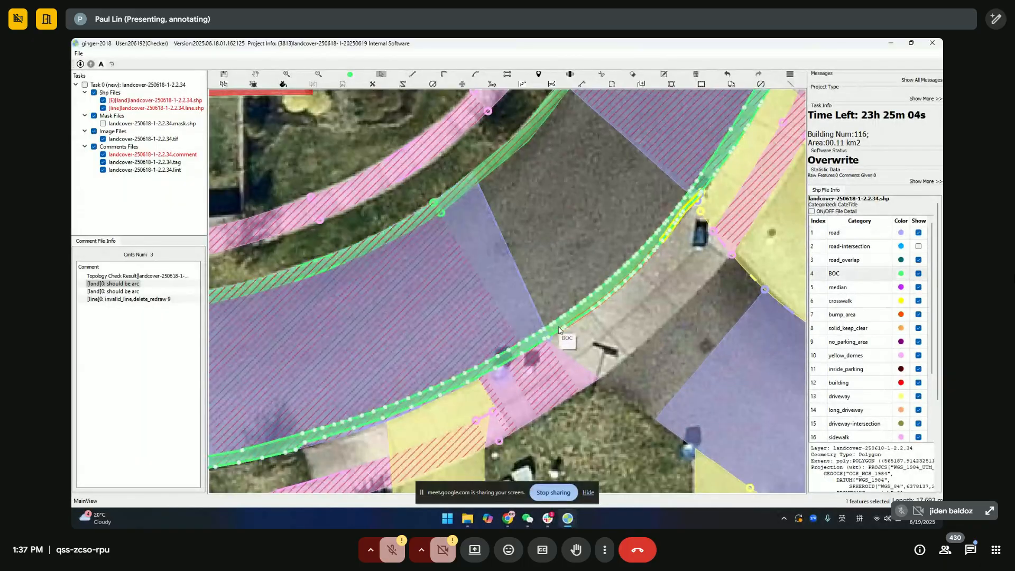
# Step: Examine how the BOC and road edges fit the curb beside the driveways west of the intersection
pyautogui.scroll(5, 451, 375)
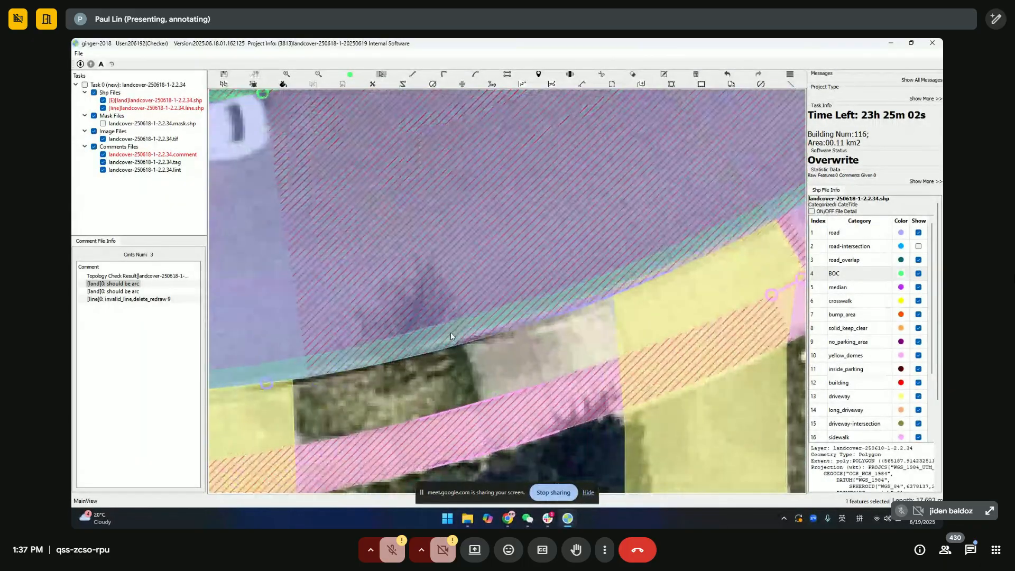
pyautogui.scroll(-4, 450, 335)
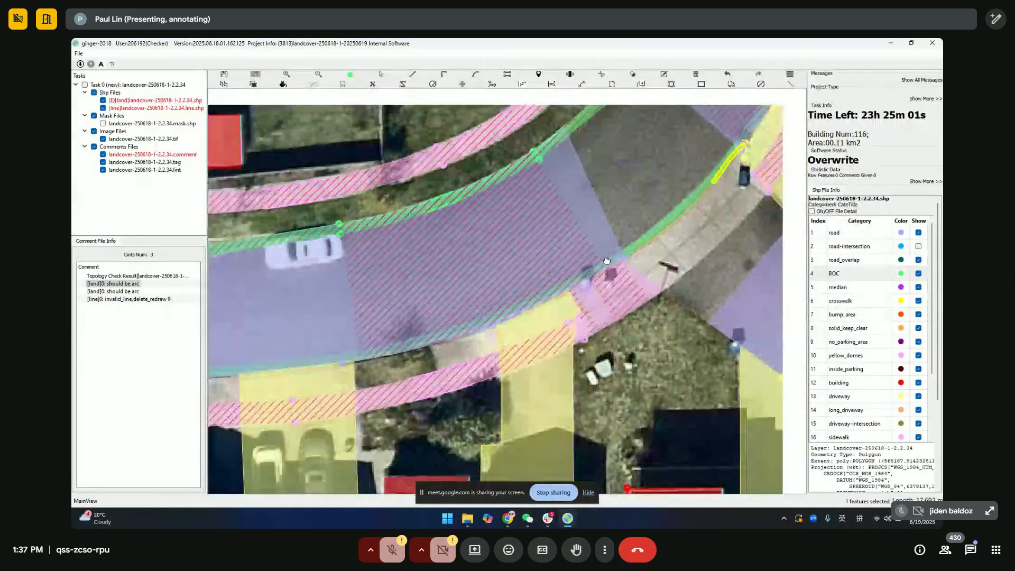
pyautogui.scroll(2, 650, 215)
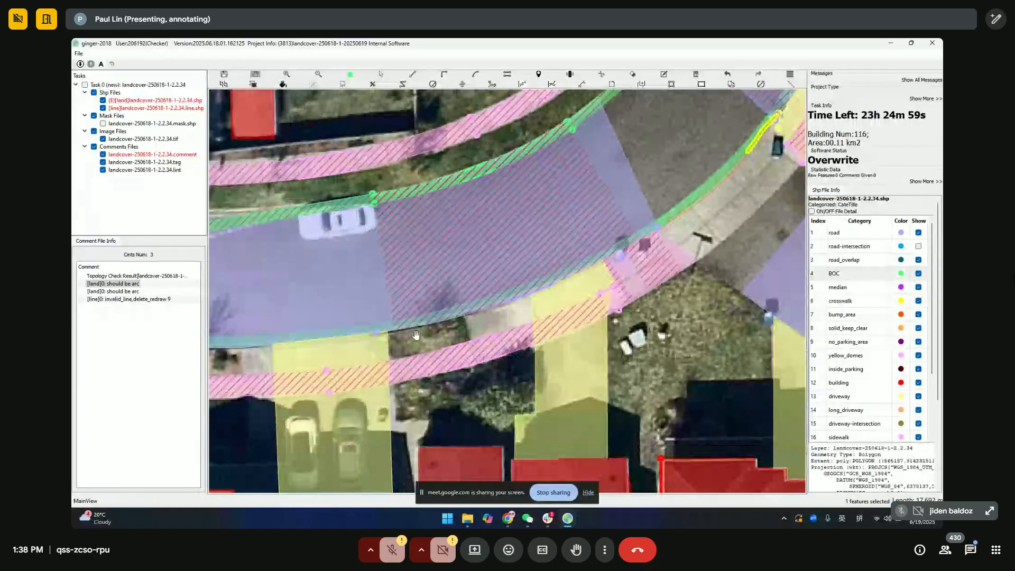
pyautogui.scroll(3, 416, 335)
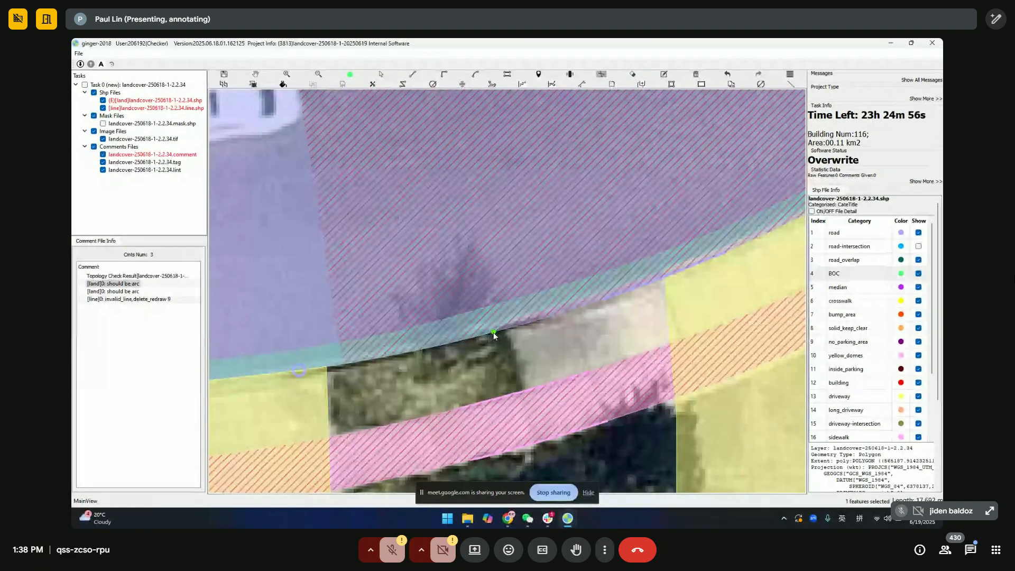
pyautogui.moveTo(493, 332); pyautogui.dragTo(487, 254)
pyautogui.moveTo(552, 273); pyautogui.dragTo(494, 301)
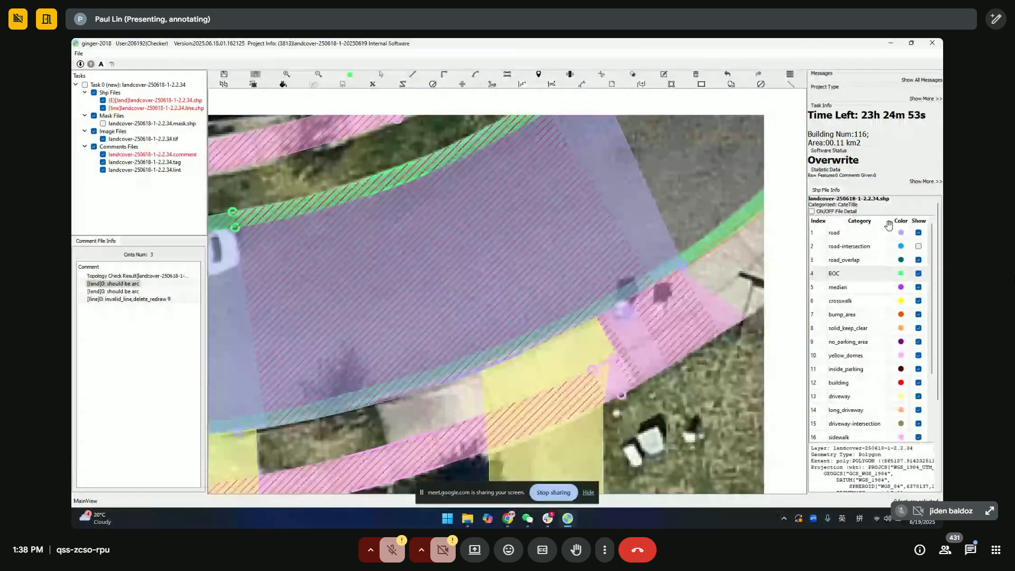
# Step: Hide the road class and try to split the BOC strip with a line spanning the main road's bend past the side road
pyautogui.click(919, 233)
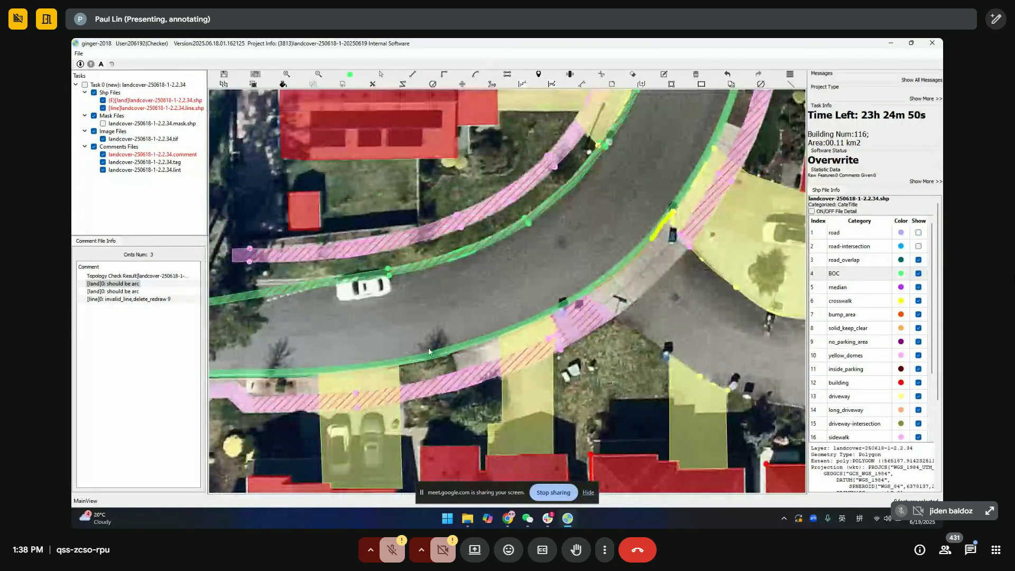
pyautogui.moveTo(449, 355); pyautogui.dragTo(439, 313)
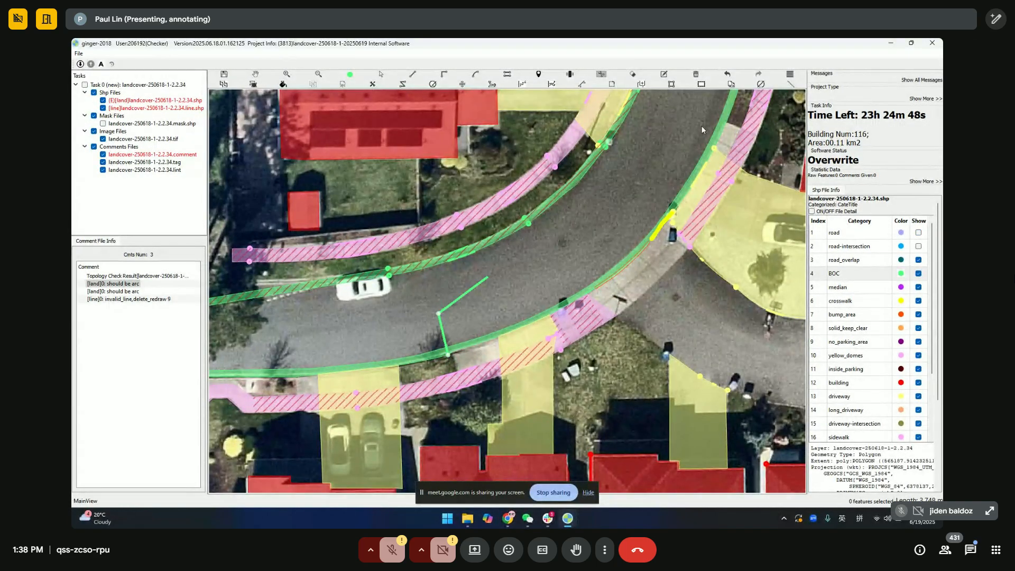
pyautogui.moveTo(680, 154); pyautogui.dragTo(601, 259)
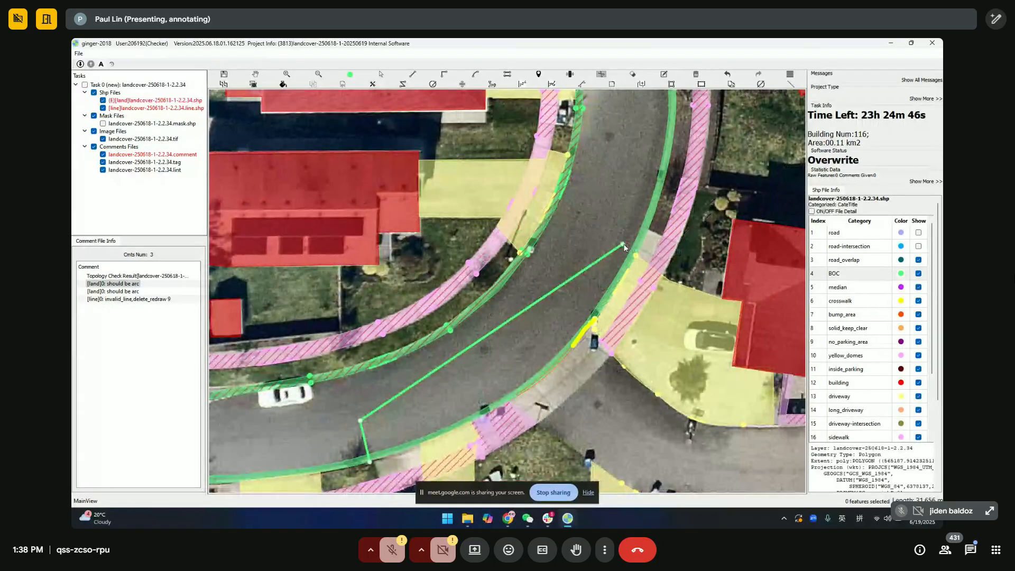
pyautogui.rightClick(637, 260)
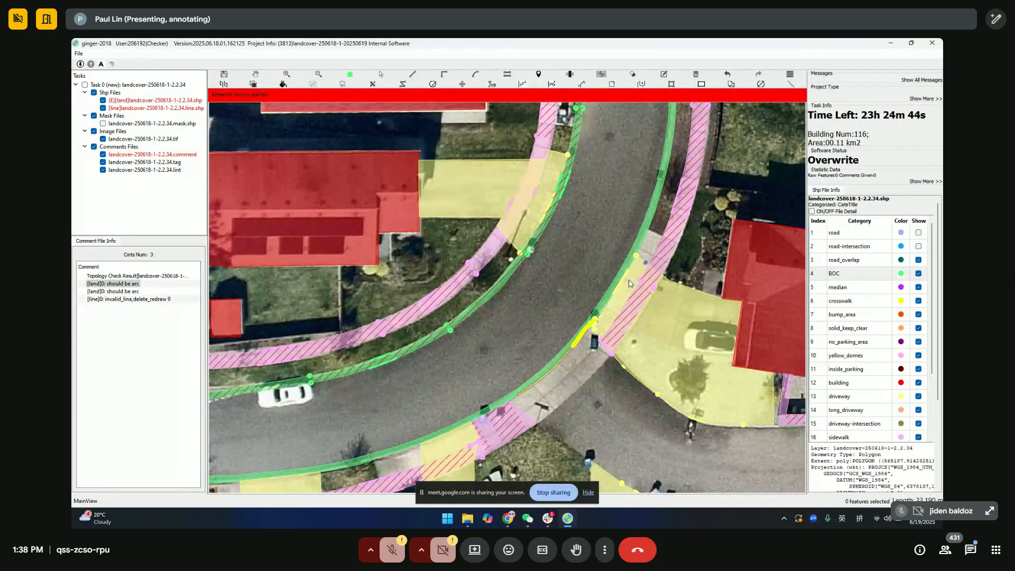
pyautogui.scroll(-3, 425, 403)
pyautogui.click(376, 410)
pyautogui.click(371, 371)
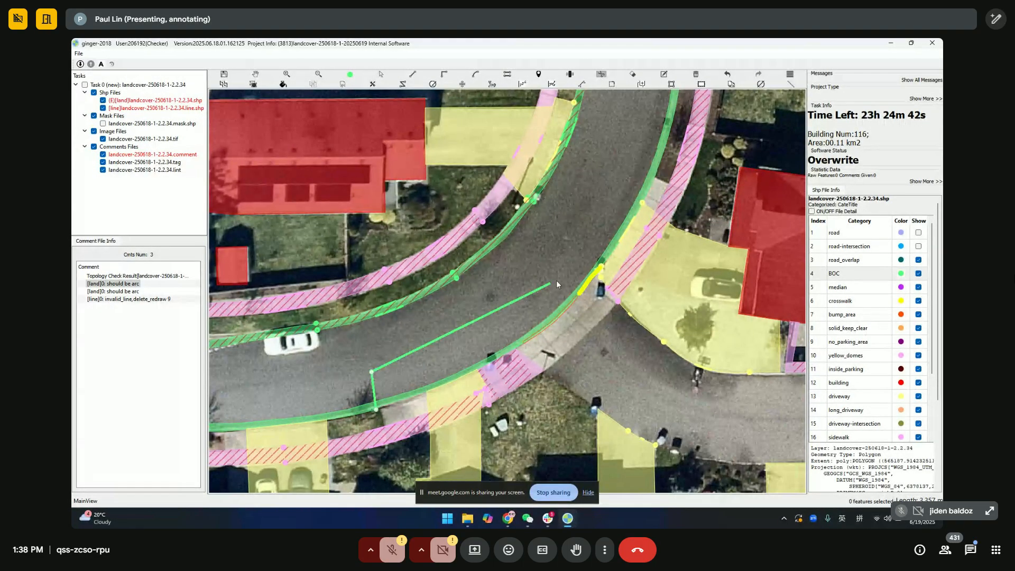
pyautogui.click(608, 249)
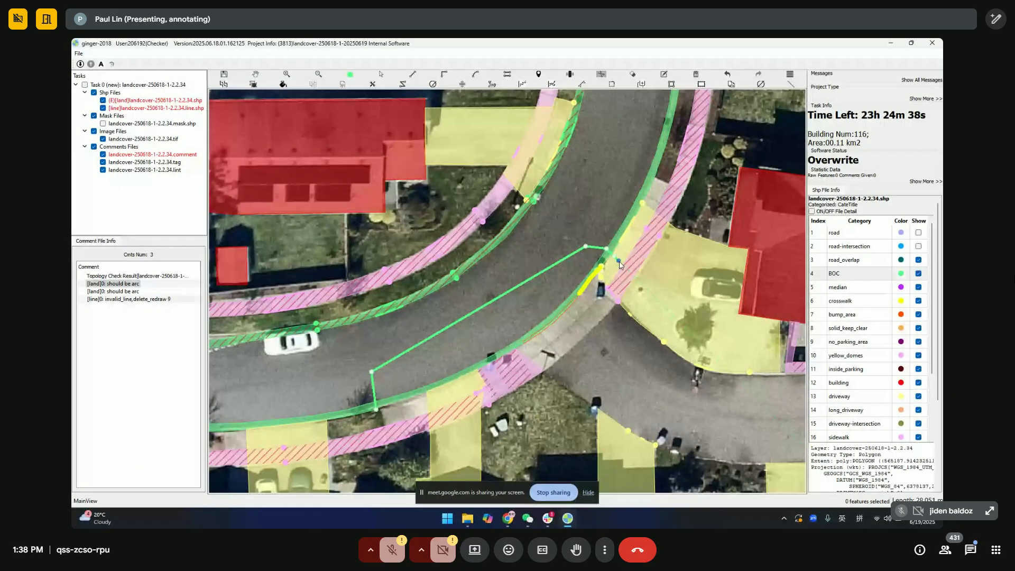
pyautogui.rightClick(591, 305)
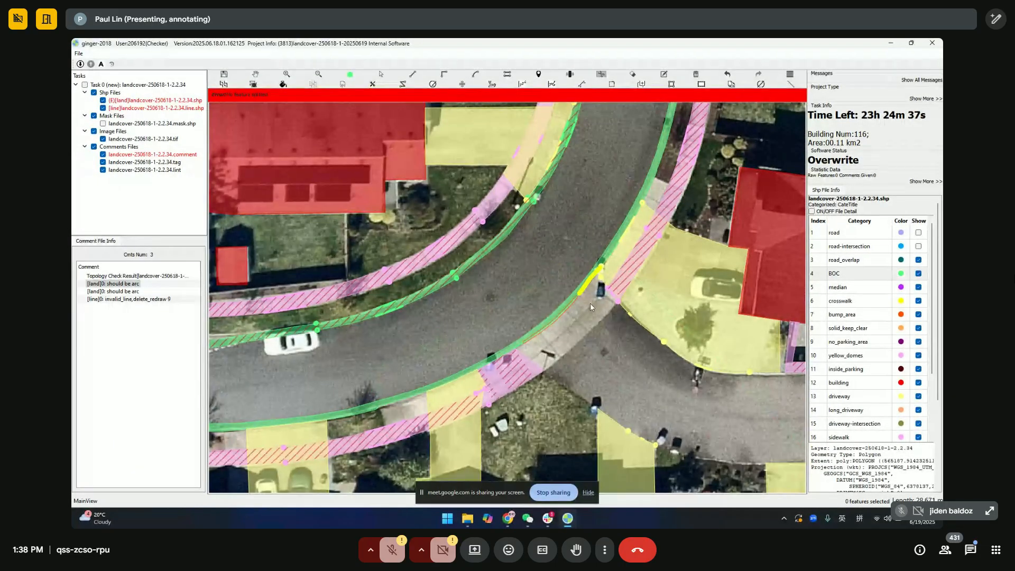
# Step: Try to split the BOC strip with a line crossing the main road beside the driveways west of the intersection
pyautogui.click(379, 411)
pyautogui.click(372, 377)
pyautogui.click(360, 303)
pyautogui.rightClick(504, 299)
# Step: Select the BOC polygon and examine how far it extends around the neighbourhood
pyautogui.click(391, 404)
pyautogui.scroll(2, 402, 391)
pyautogui.scroll(-4, 471, 332)
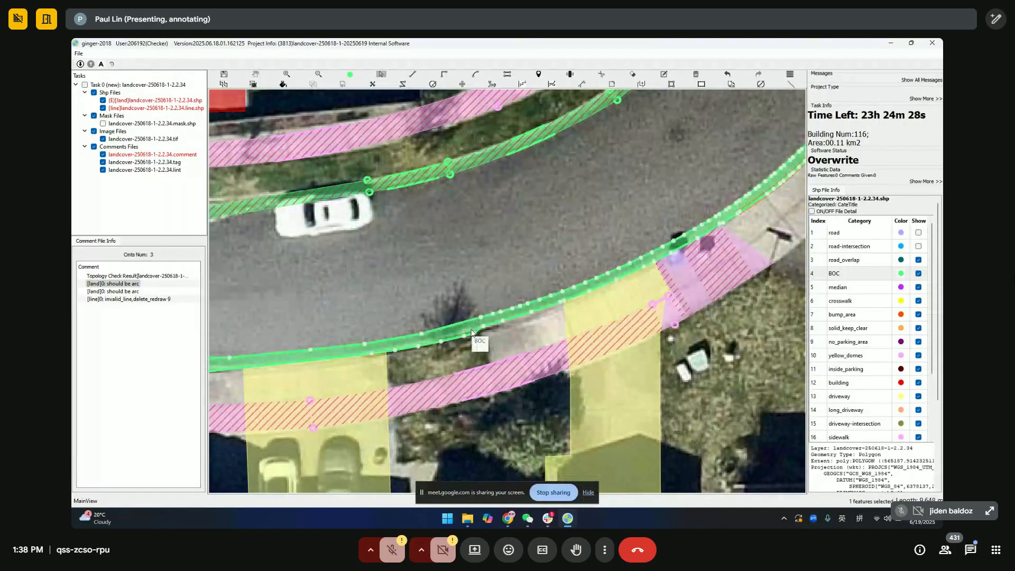
pyautogui.scroll(-3, 471, 333)
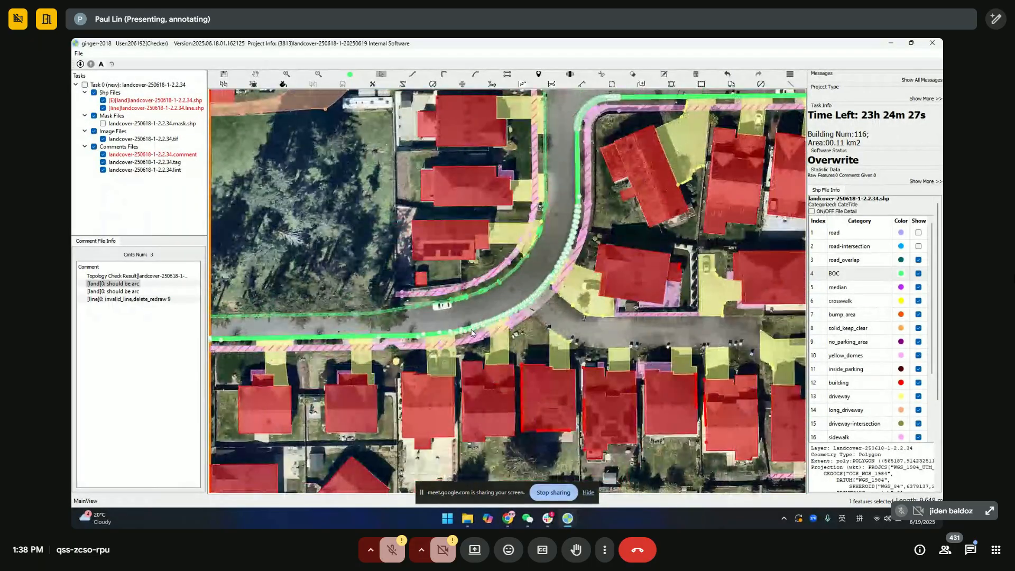
pyautogui.scroll(-4, 471, 332)
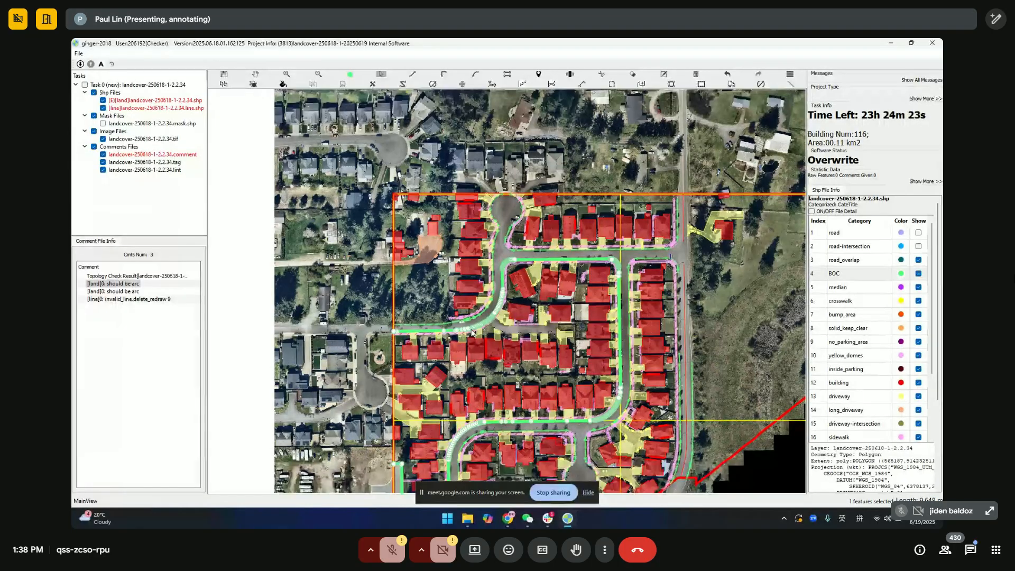
pyautogui.scroll(2, 471, 332)
pyautogui.scroll(2, 471, 335)
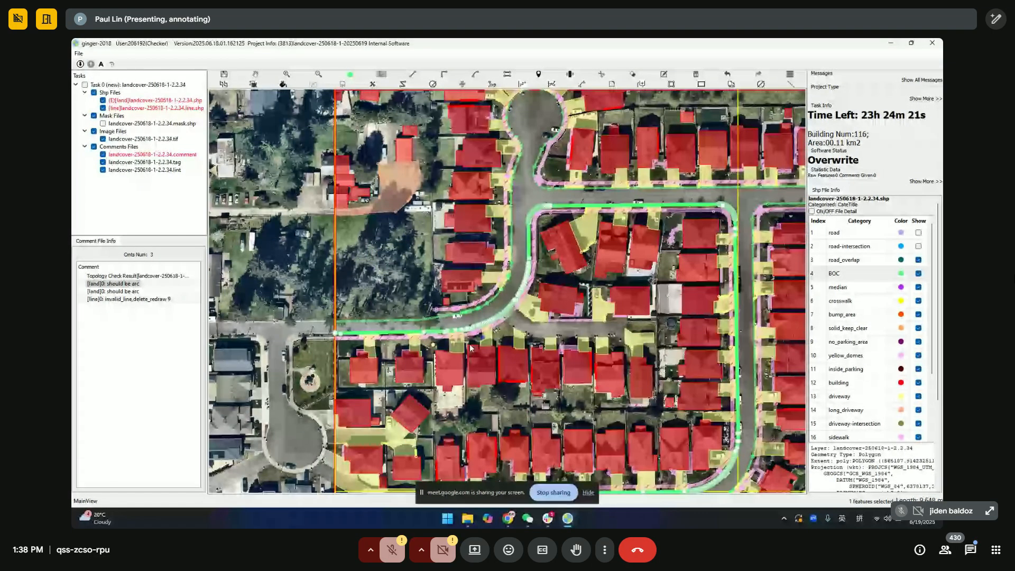
pyautogui.scroll(4, 470, 348)
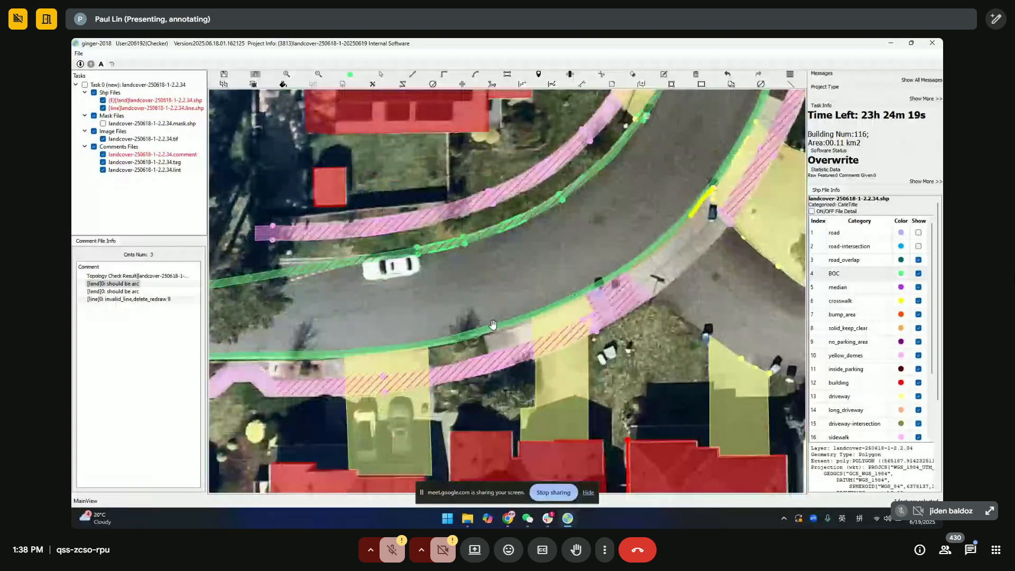
# Step: Try to split the BOC strip with short lines across it between the two driveways west of the intersection
pyautogui.scroll(2, 493, 324)
pyautogui.click(494, 380)
pyautogui.click(477, 322)
pyautogui.click(582, 359)
pyautogui.doubleClick(494, 381)
pyautogui.click(494, 380)
pyautogui.doubleClick(575, 369)
pyautogui.click(469, 326)
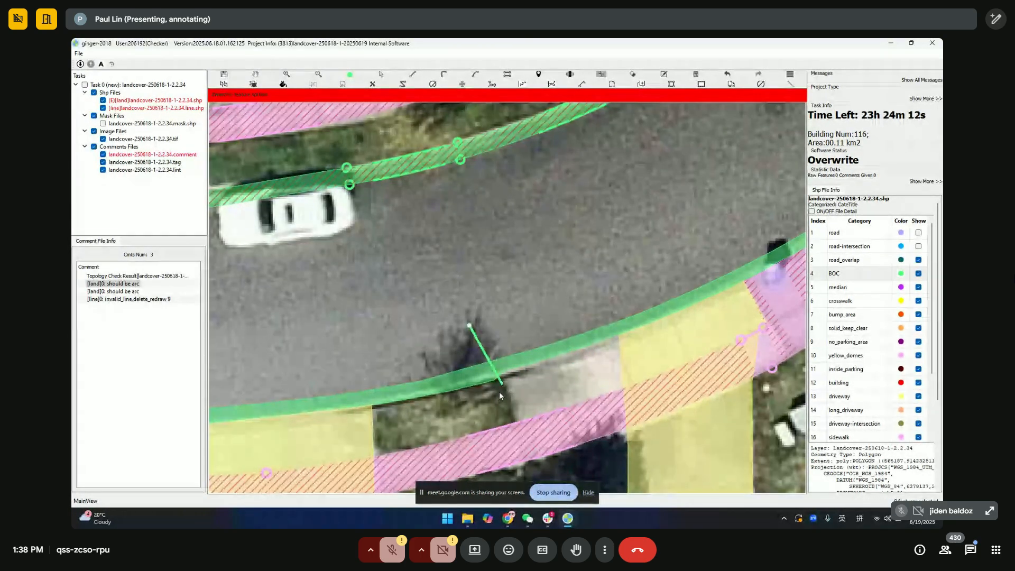
pyautogui.click(594, 305)
pyautogui.doubleClick(606, 375)
pyautogui.moveTo(587, 366); pyautogui.dragTo(532, 357)
# Step: Examine the BOC strip between the driveways and its course along the surrounding streets
pyautogui.scroll(-3, 532, 358)
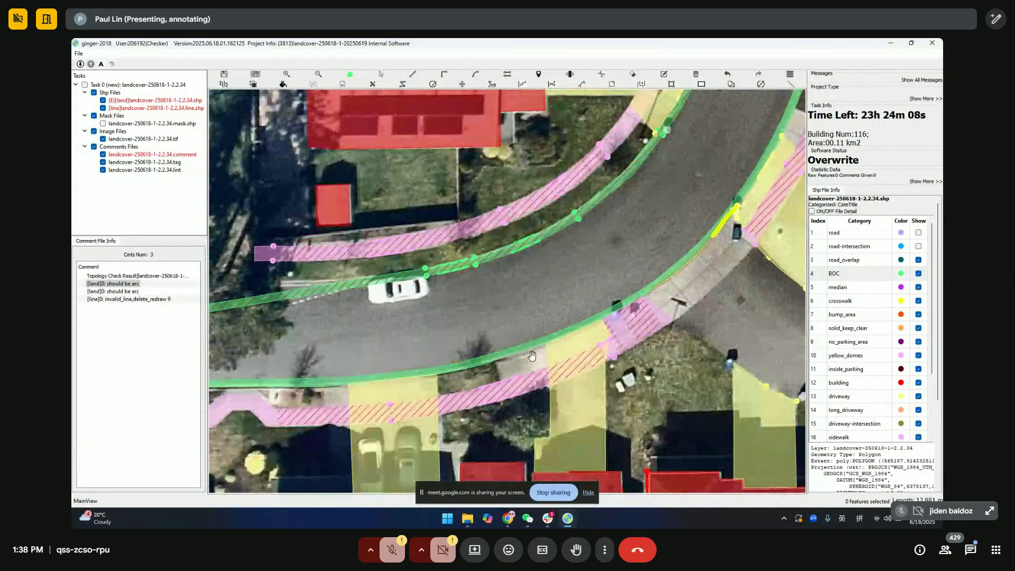
pyautogui.scroll(3, 457, 369)
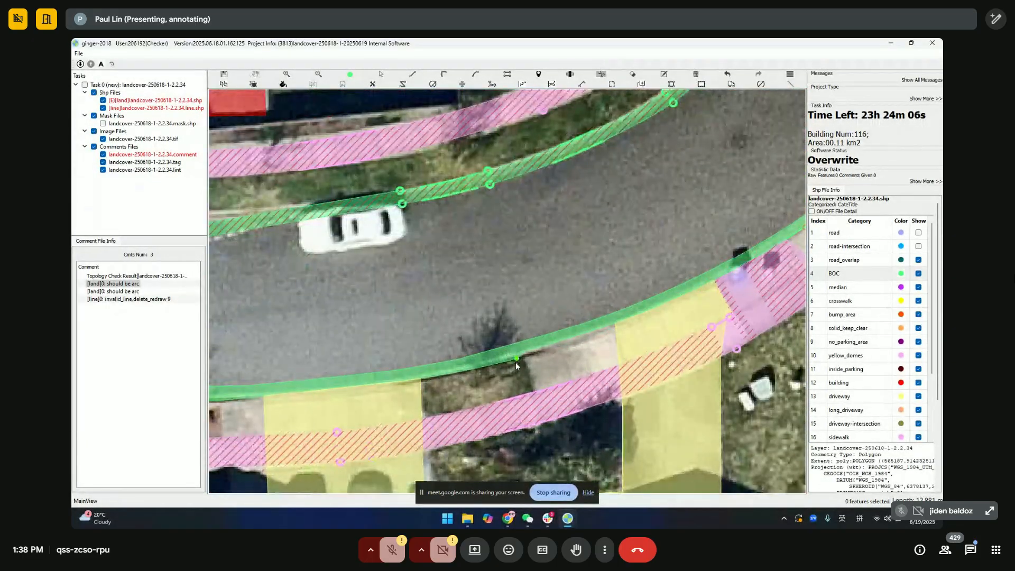
pyautogui.scroll(-5, 500, 361)
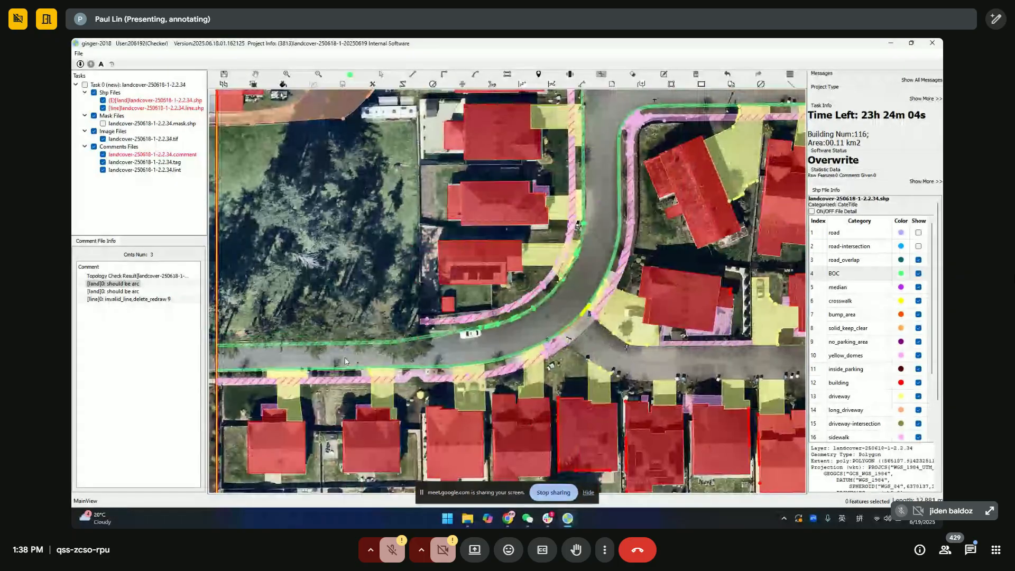
pyautogui.moveTo(345, 361); pyautogui.dragTo(388, 348)
pyautogui.scroll(-2, 610, 303)
pyautogui.scroll(-1, 610, 303)
pyautogui.moveTo(611, 303); pyautogui.dragTo(487, 378)
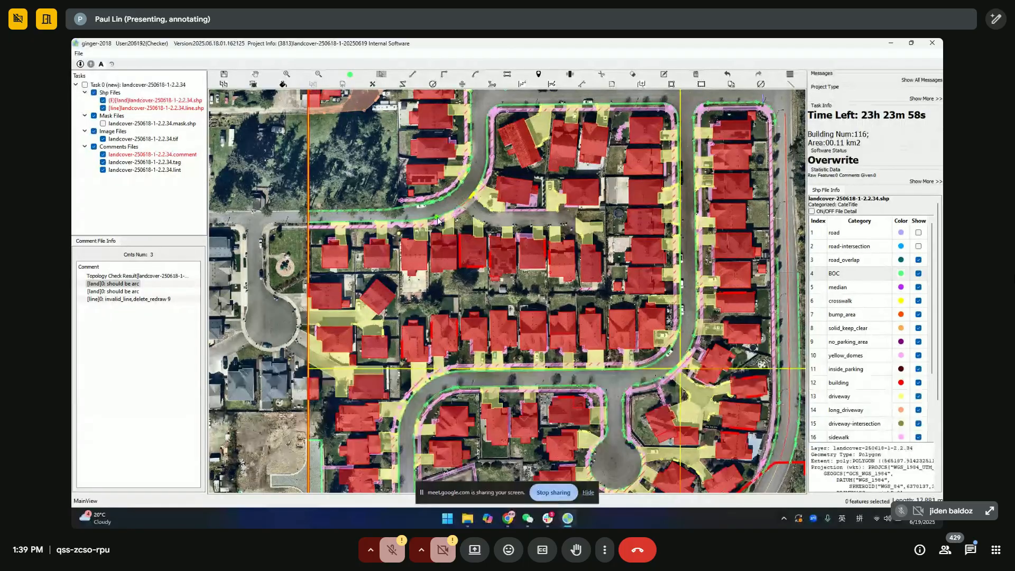
pyautogui.press('Escape')
pyautogui.scroll(2, 436, 218)
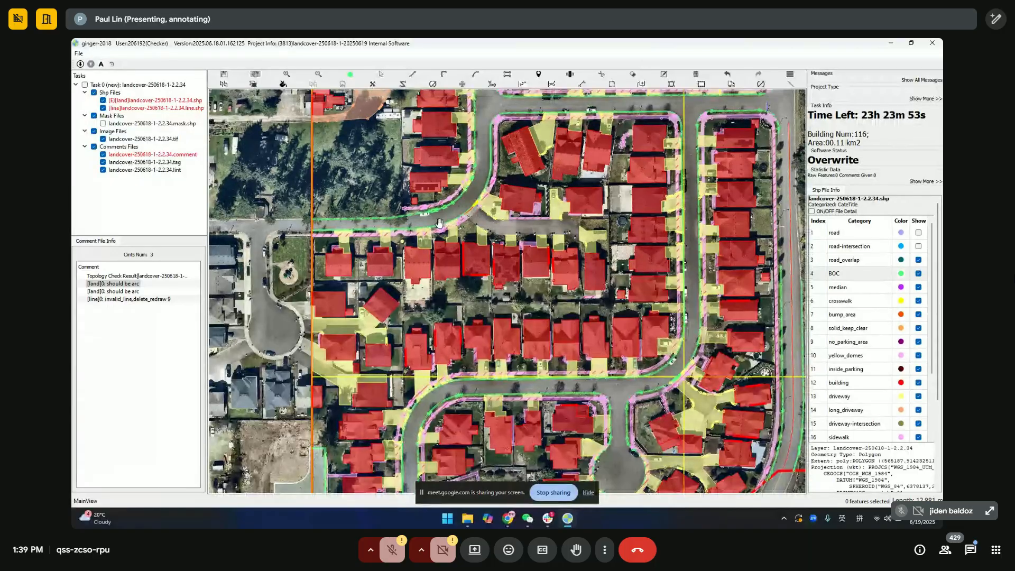
# Step: Try to split the BOC polygon with a long line from the main road's bend to the curb of the street farther south
pyautogui.scroll(2, 433, 228)
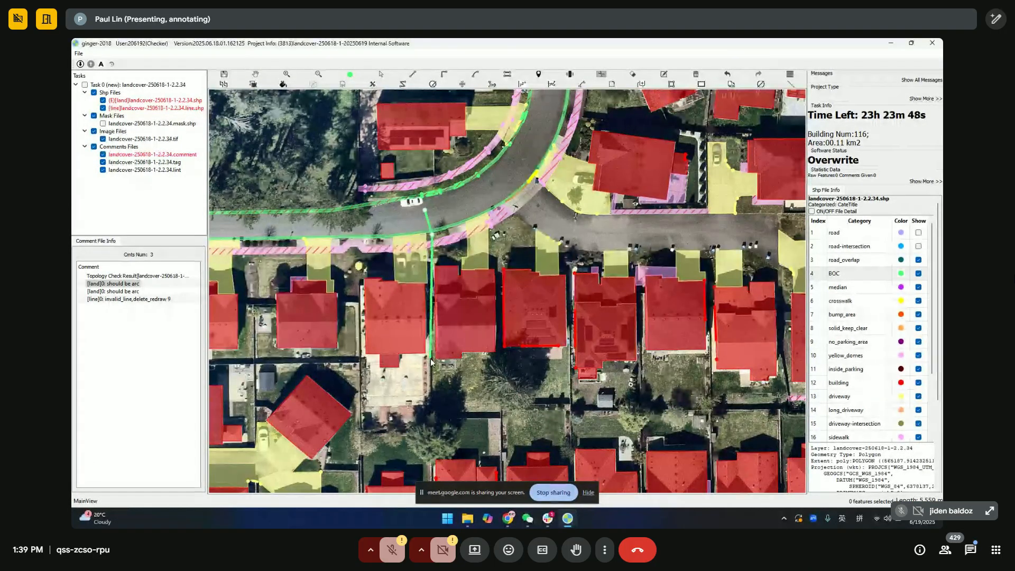
pyautogui.moveTo(432, 378); pyautogui.dragTo(478, 93)
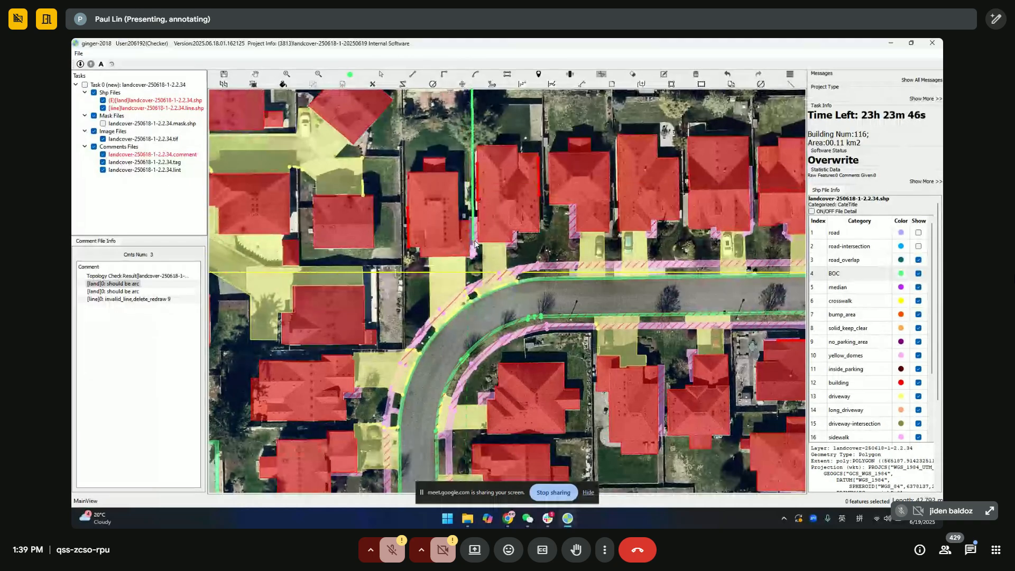
pyautogui.moveTo(472, 298); pyautogui.dragTo(477, 310)
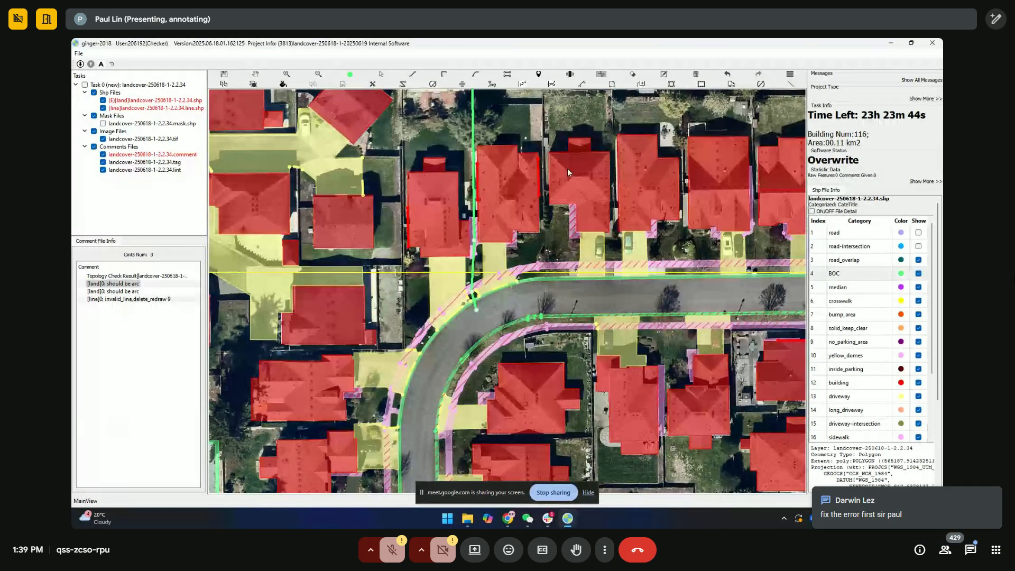
pyautogui.moveTo(567, 174); pyautogui.dragTo(459, 243)
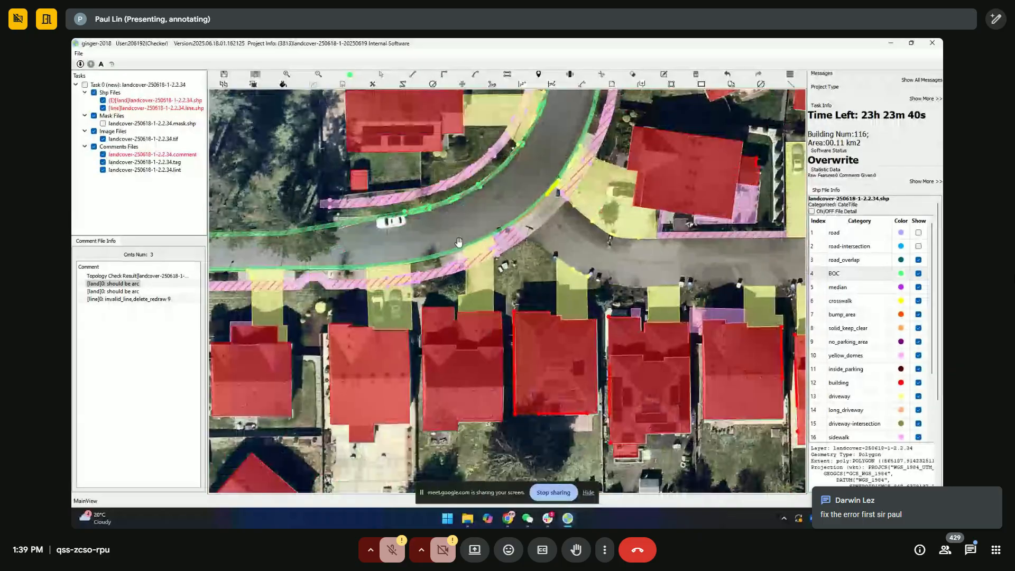
# Step: Select the BOC strip on the main road and examine its vertices and edge at the side road's mouth
pyautogui.scroll(3, 459, 242)
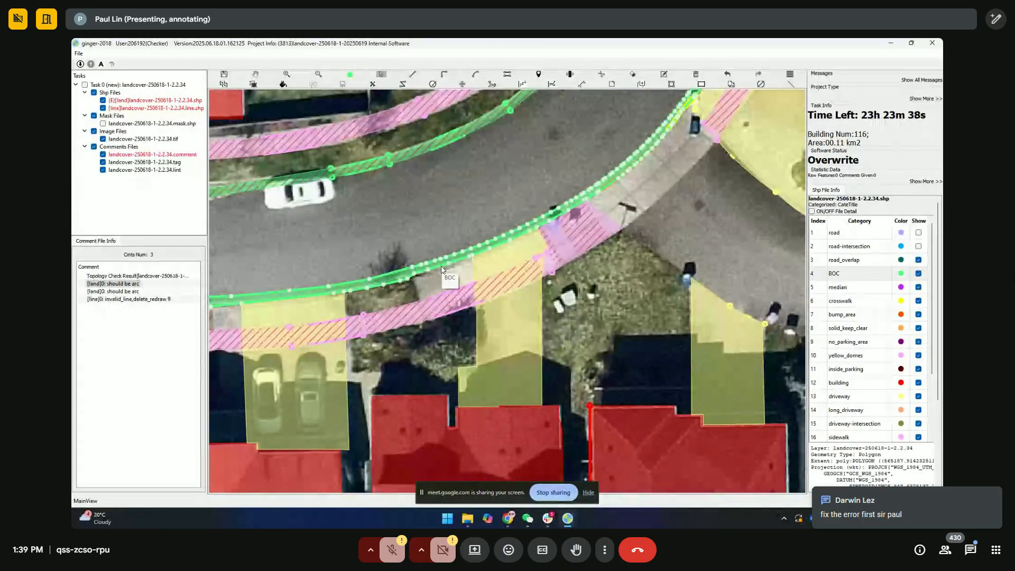
pyautogui.scroll(-5, 442, 270)
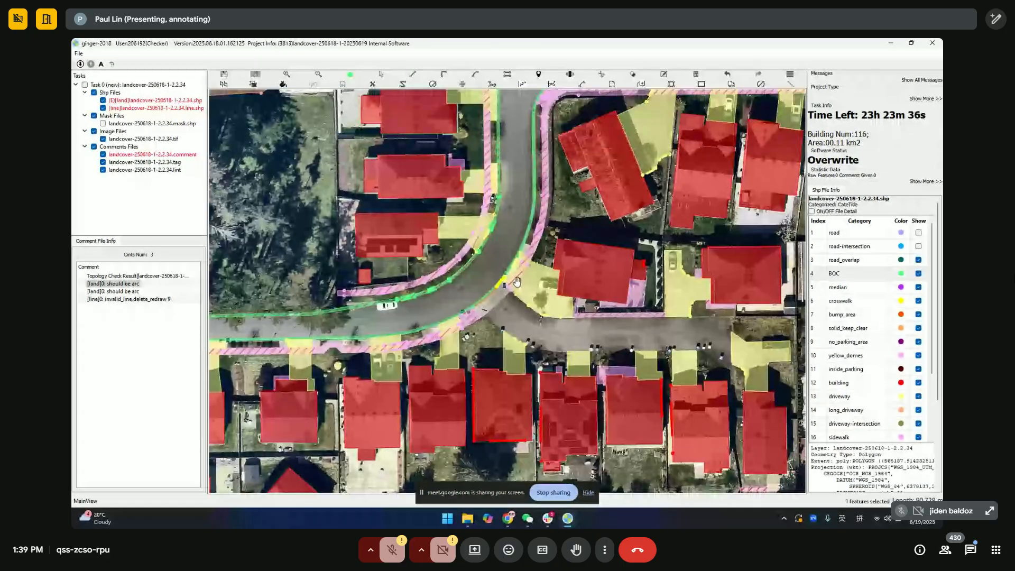
pyautogui.scroll(4, 518, 282)
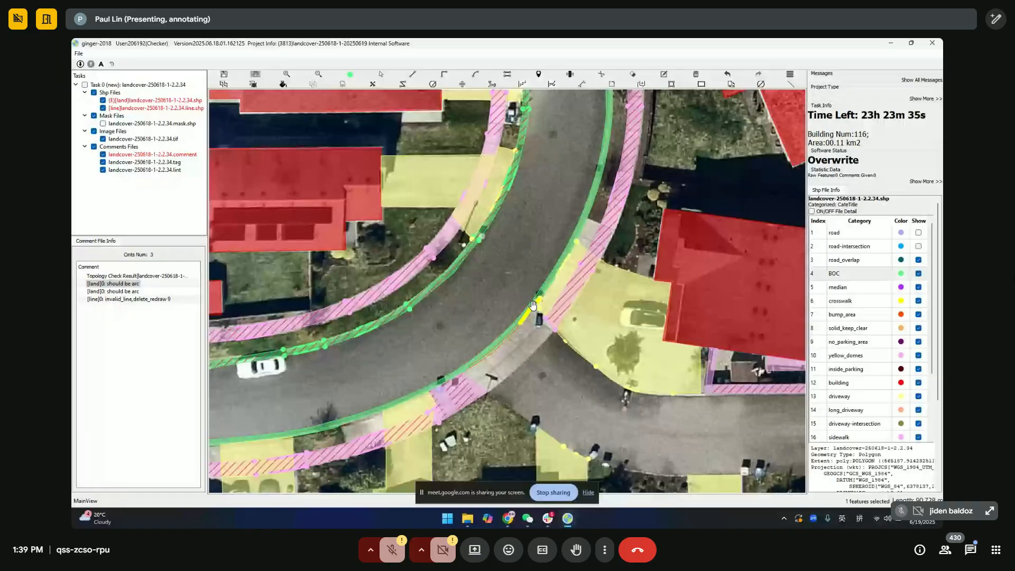
pyautogui.scroll(4, 532, 305)
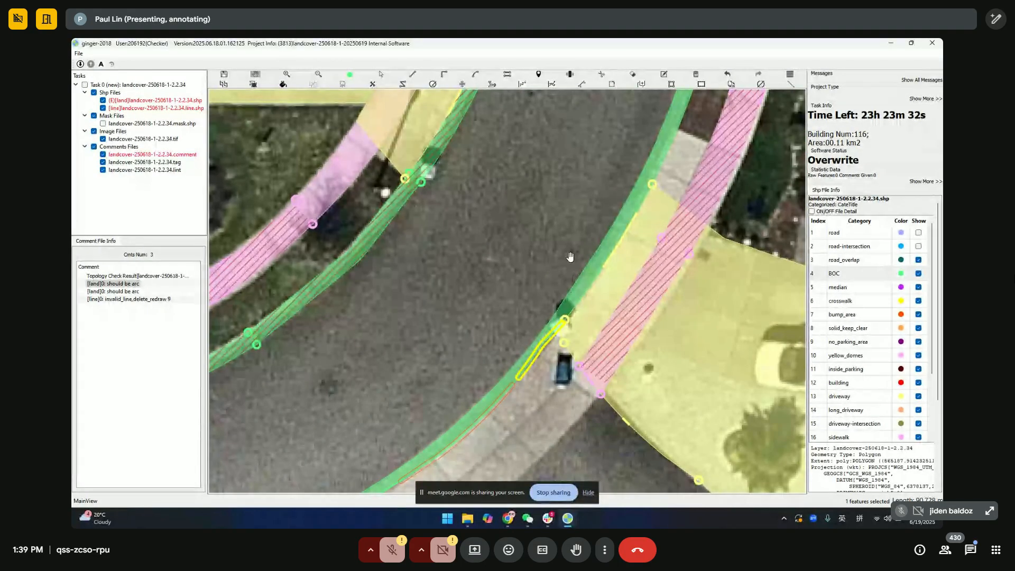
# Step: Try to separate the BOC section along the bend with a split line crossing the strip north and west of the intersection
pyautogui.scroll(-5, 587, 248)
pyautogui.click(672, 194)
pyautogui.click(651, 182)
pyautogui.click(478, 330)
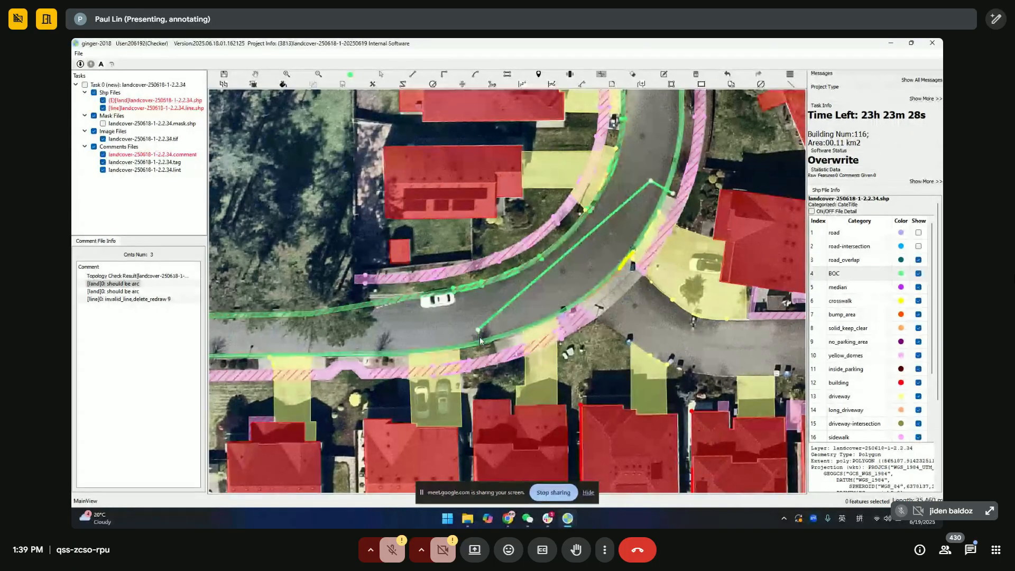
pyautogui.click(484, 350)
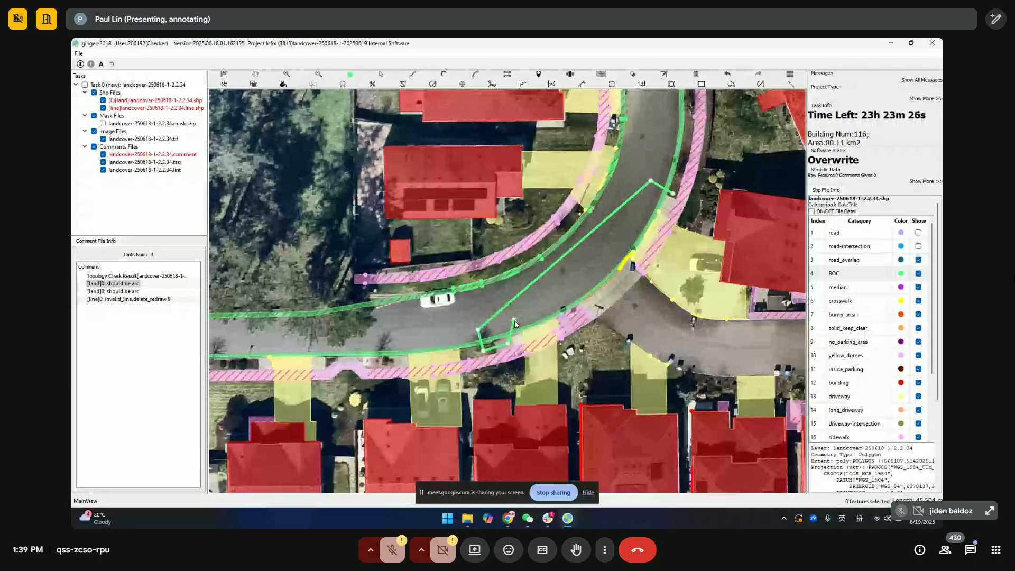
pyautogui.rightClick(515, 320)
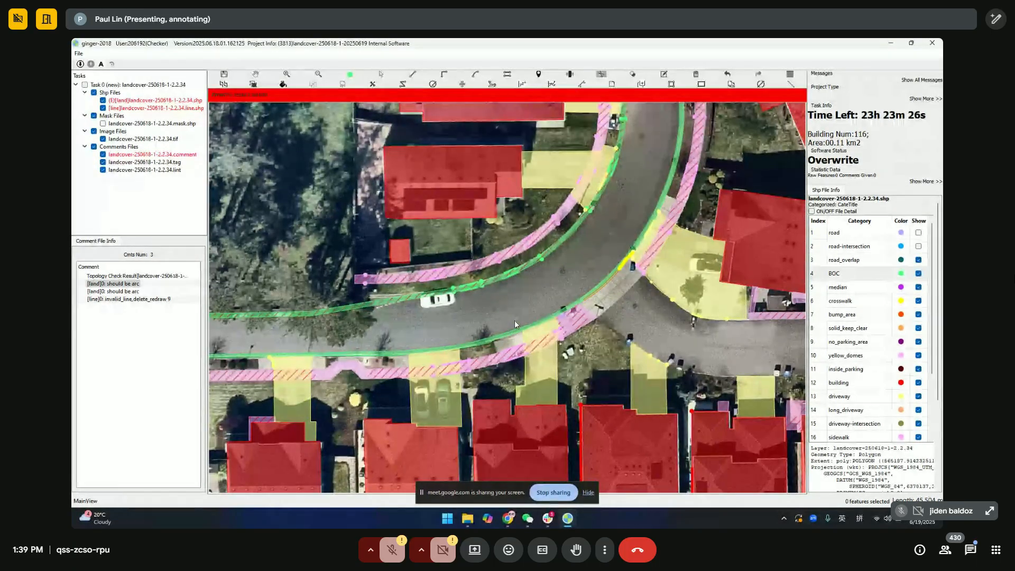
pyautogui.click(482, 326)
pyautogui.rightClick(615, 284)
pyautogui.click(482, 349)
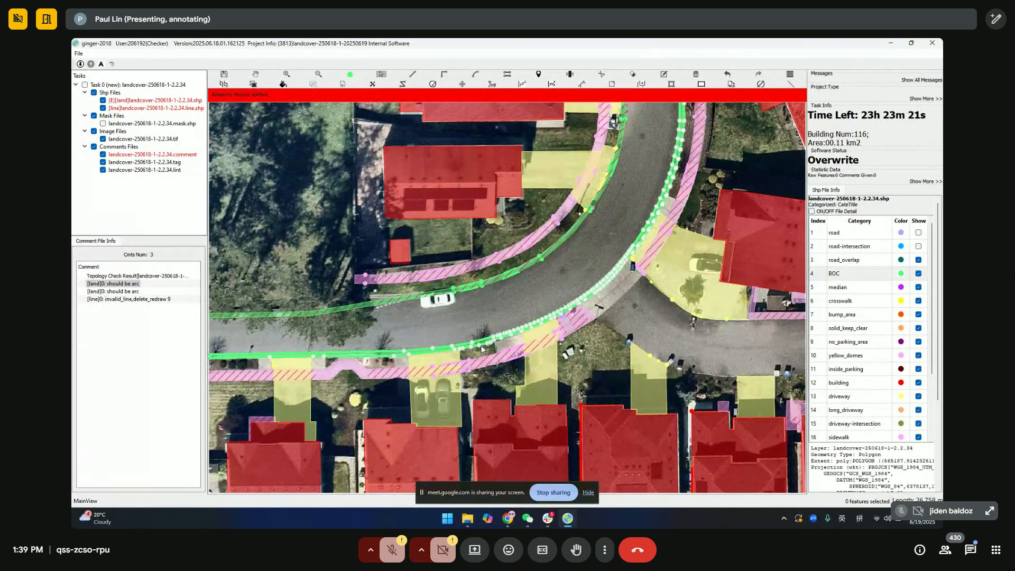
pyautogui.click(483, 345)
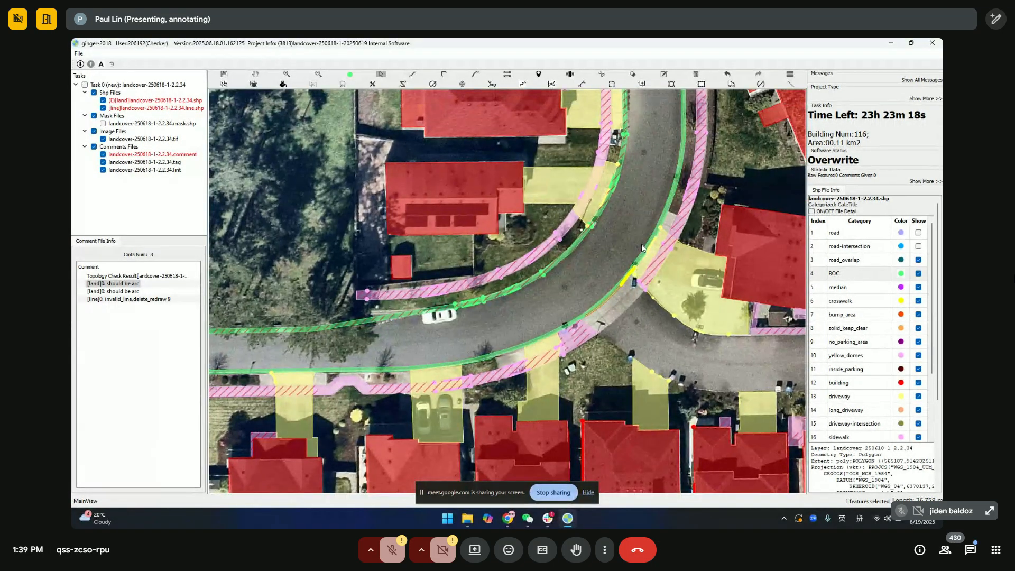
pyautogui.click(485, 360)
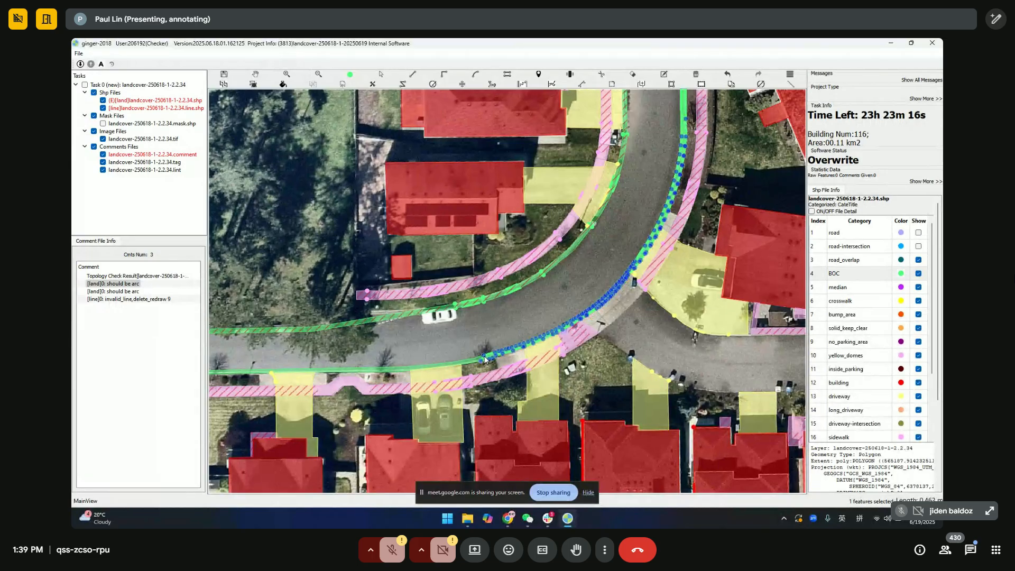
pyautogui.press('Escape')
# Step: Remove the BOC strip along the main road's south curb west of the side road's mouth
pyautogui.scroll(3, 644, 253)
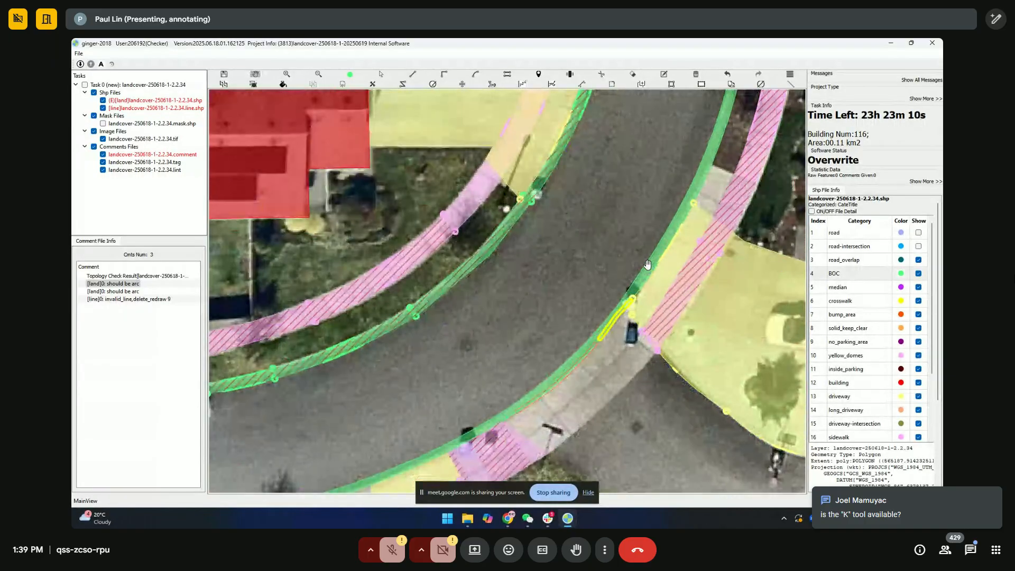
pyautogui.scroll(2, 647, 278)
pyautogui.click(640, 272)
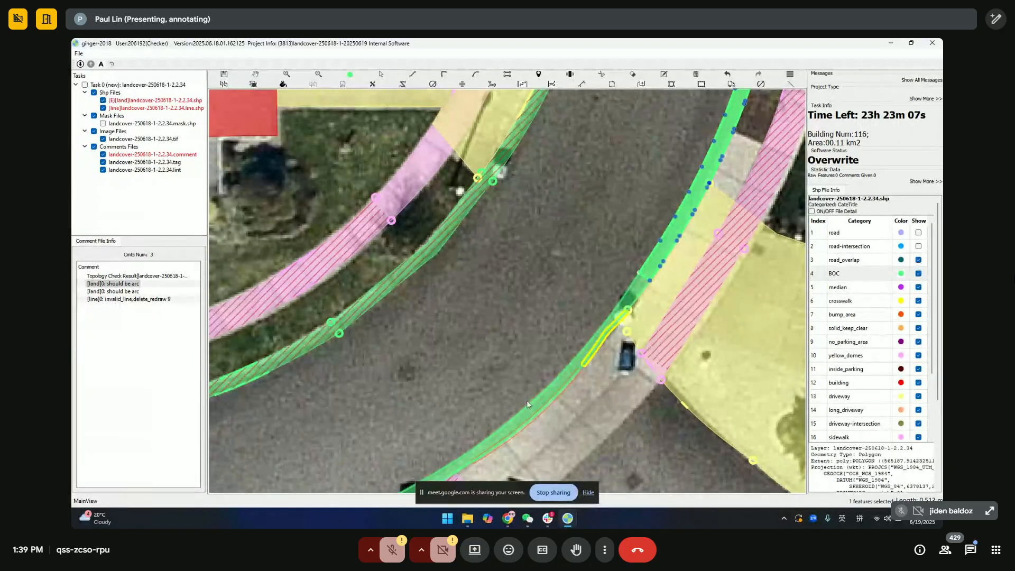
pyautogui.scroll(-1, 405, 464)
pyautogui.moveTo(405, 464); pyautogui.dragTo(672, 184)
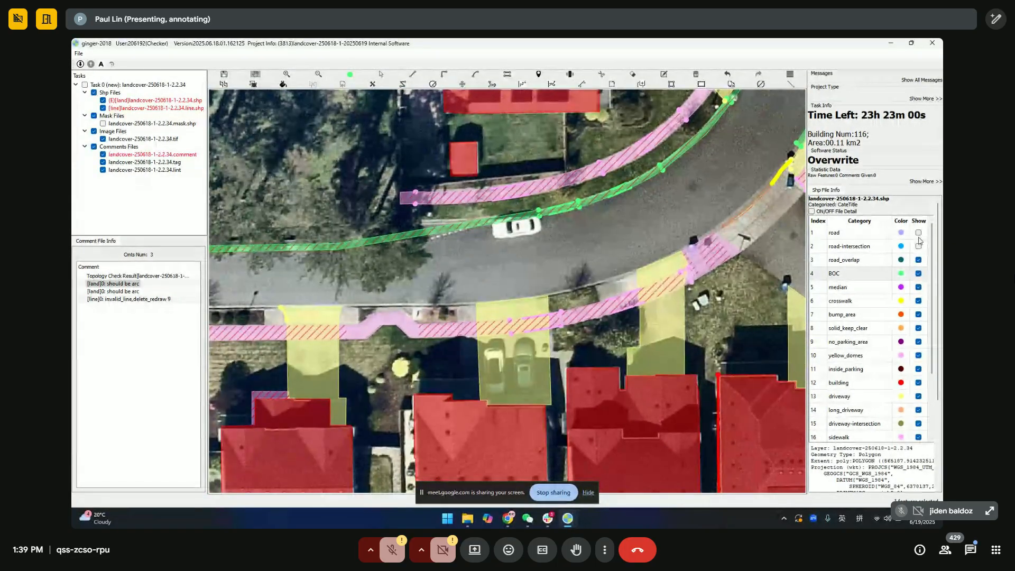
# Step: Show the road layer and try to draw a BOC strip along the main road's south curb from the task border to the intersection
pyautogui.click(918, 234)
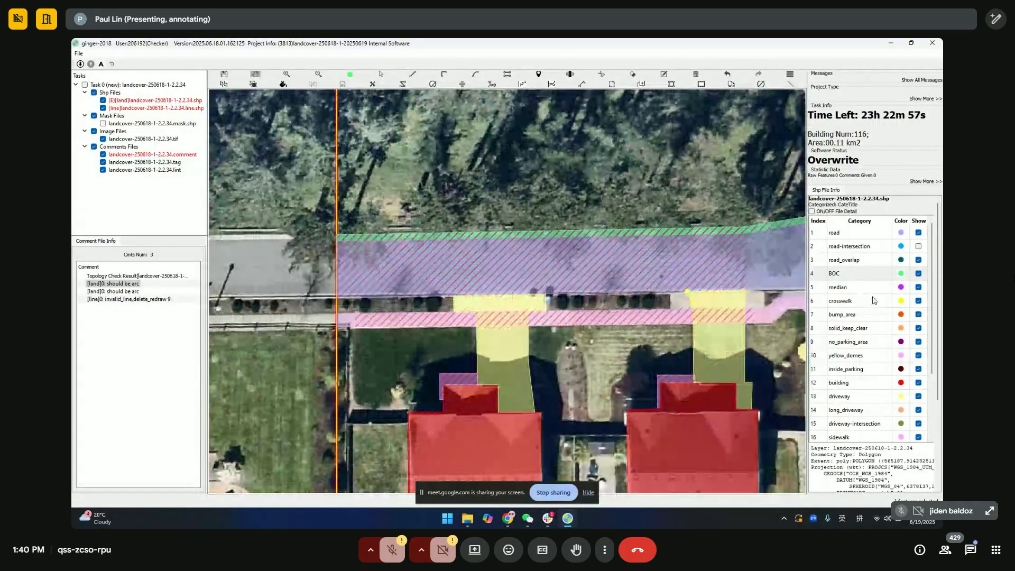
pyautogui.click(846, 274)
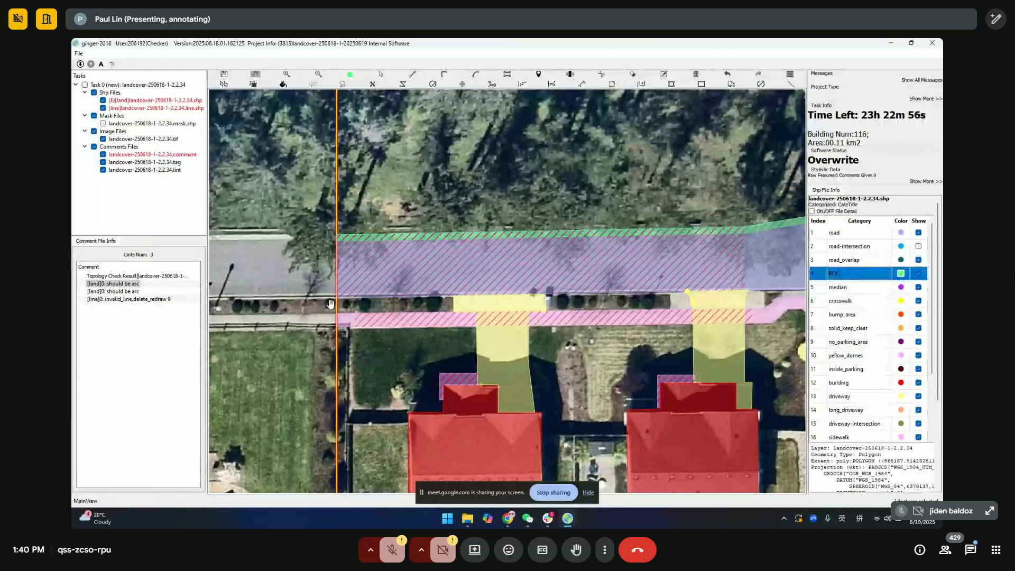
pyautogui.click(472, 279)
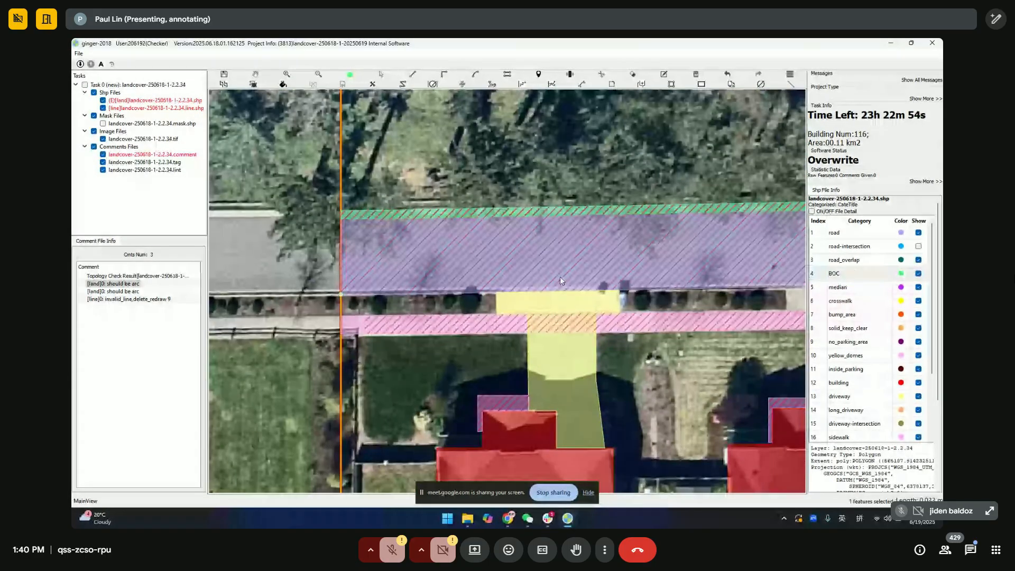
pyautogui.moveTo(473, 279); pyautogui.dragTo(709, 223)
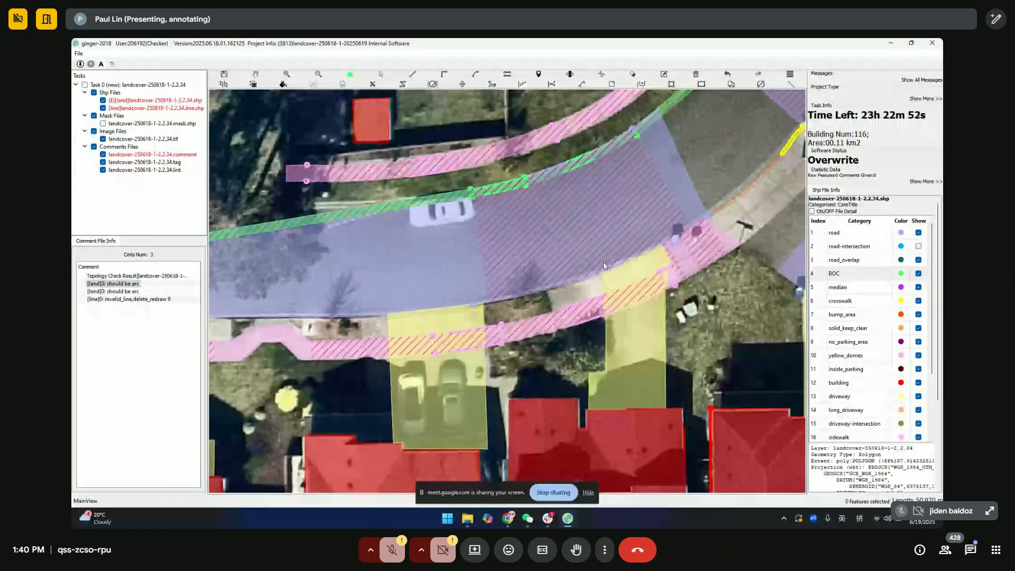
pyautogui.scroll(2, 710, 217)
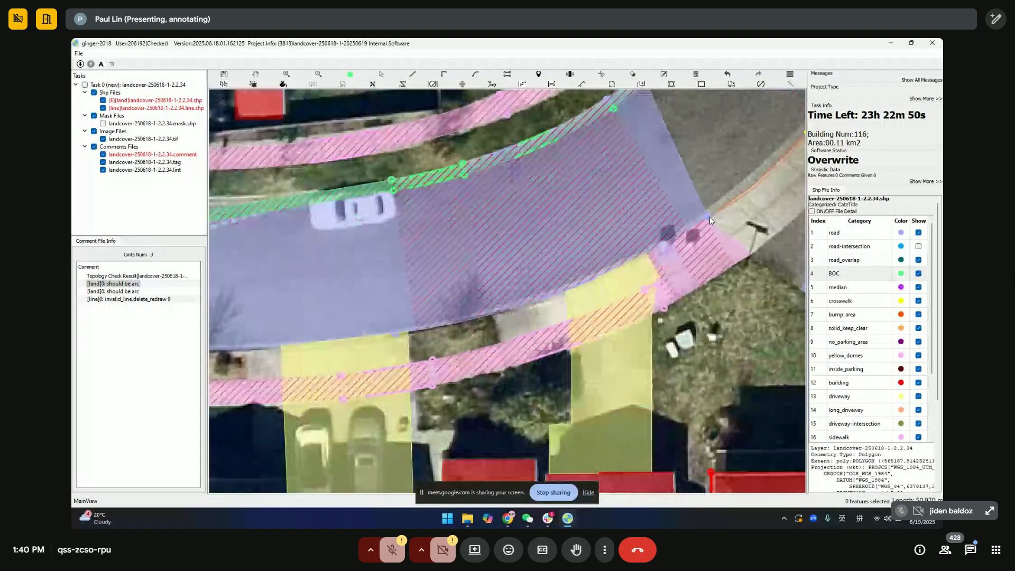
pyautogui.moveTo(713, 221); pyautogui.dragTo(582, 305)
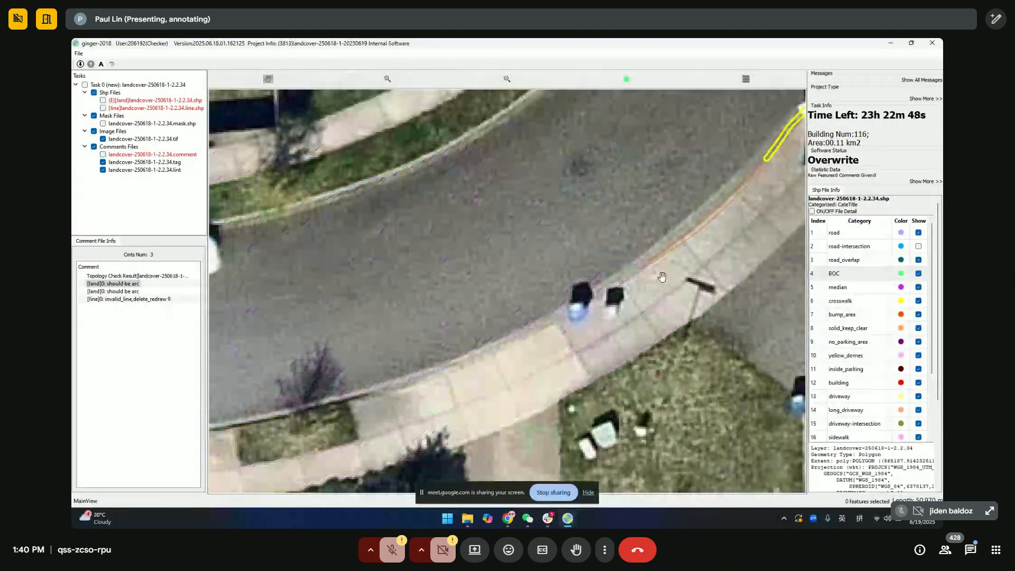
# Step: Select the sidewalk and road polygons west of the side road's mouth and examine their edges at the shared corner
pyautogui.click(539, 272)
pyautogui.scroll(3, 579, 312)
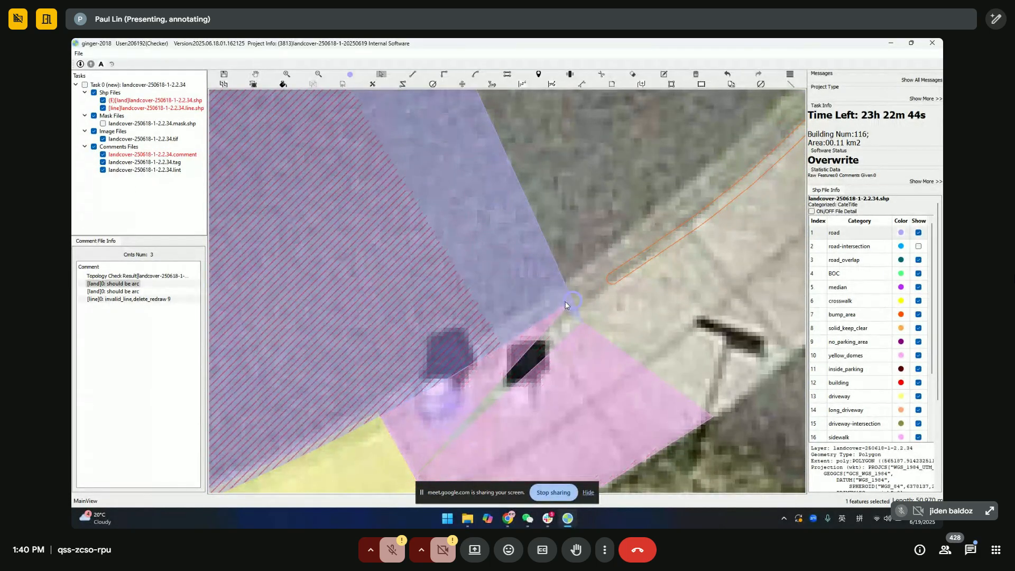
pyautogui.click(591, 364)
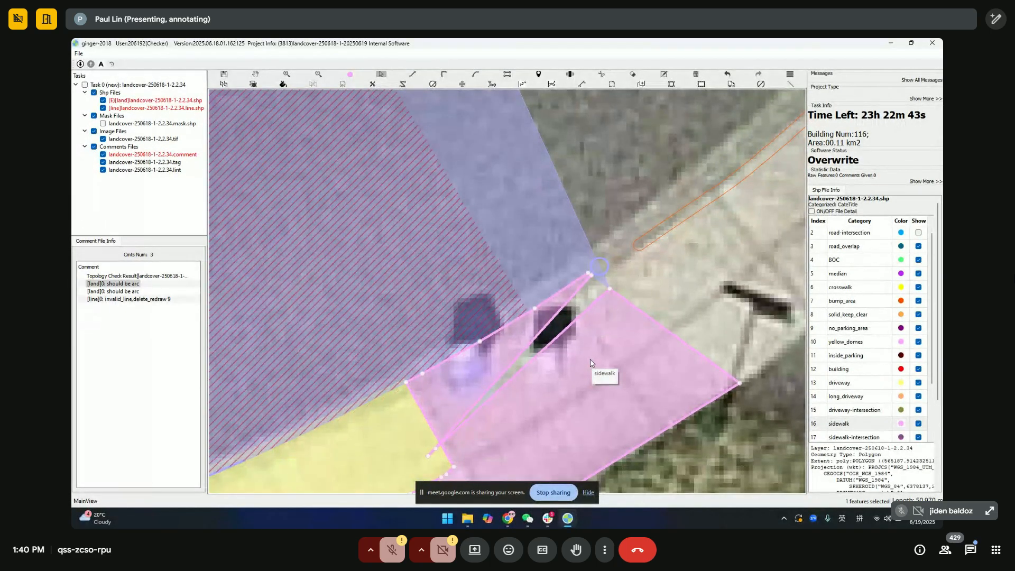
pyautogui.click(563, 240)
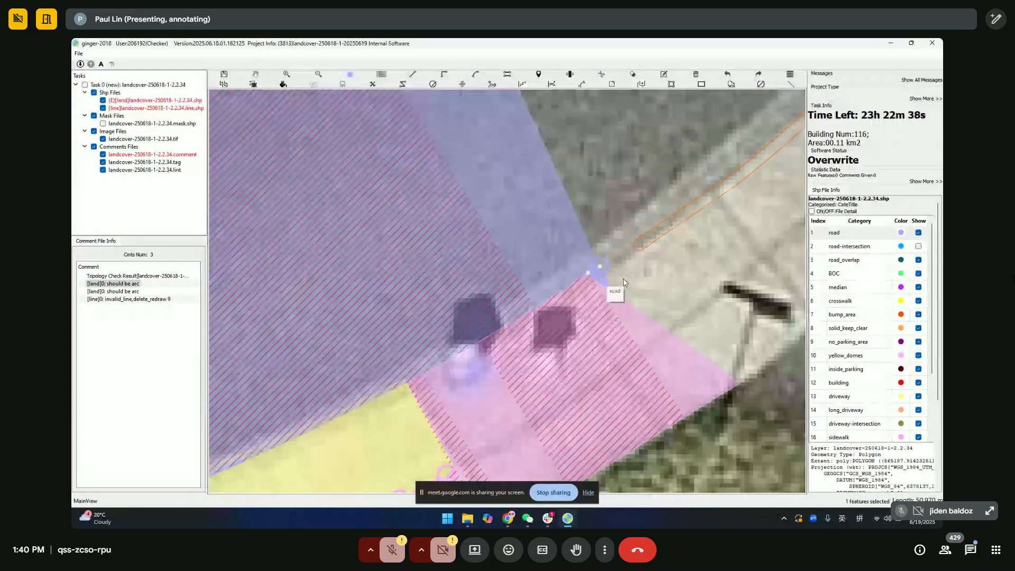
pyautogui.scroll(-5, 686, 264)
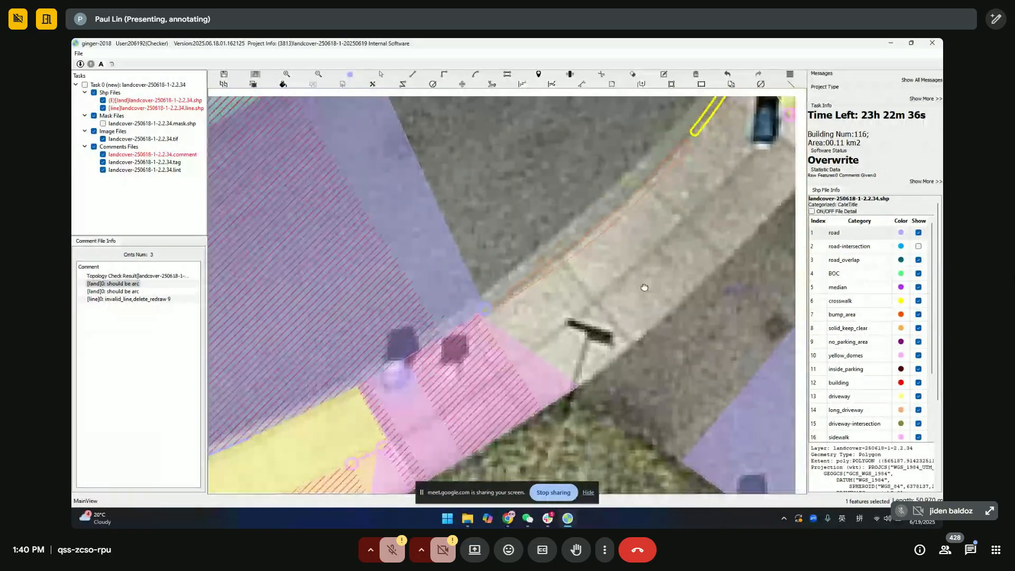
# Step: Show the road-intersection layer and check how its edge meets the road and sidewalk at the west corner
pyautogui.scroll(-2, 636, 308)
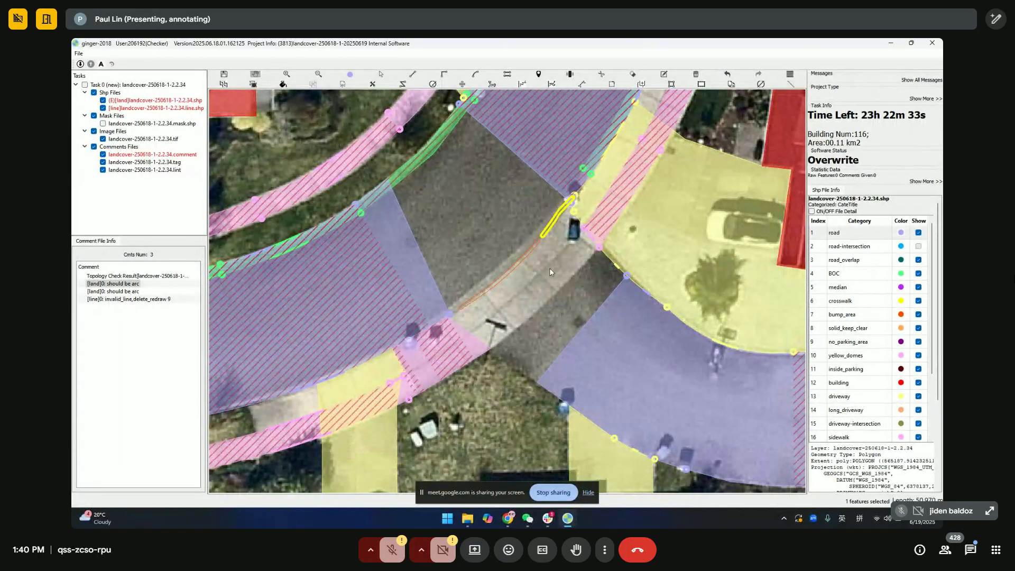
pyautogui.scroll(5, 528, 318)
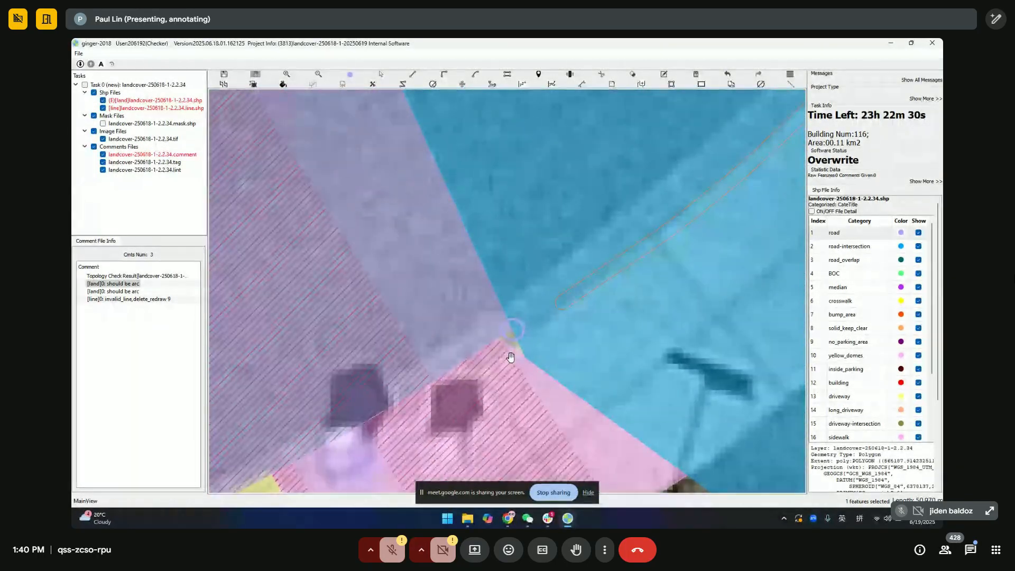
pyautogui.scroll(2, 511, 358)
pyautogui.click(516, 325)
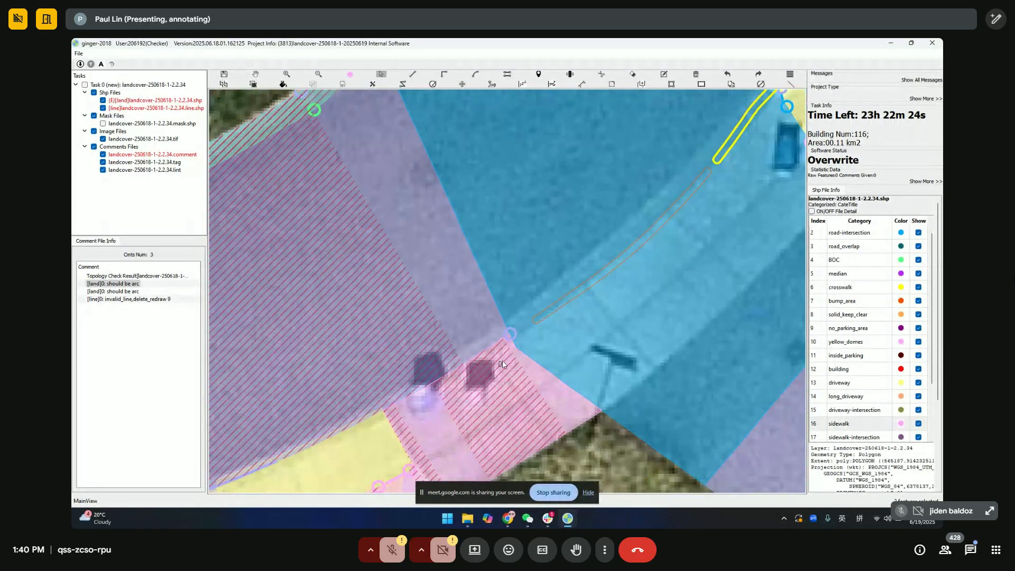
pyautogui.scroll(2, 523, 336)
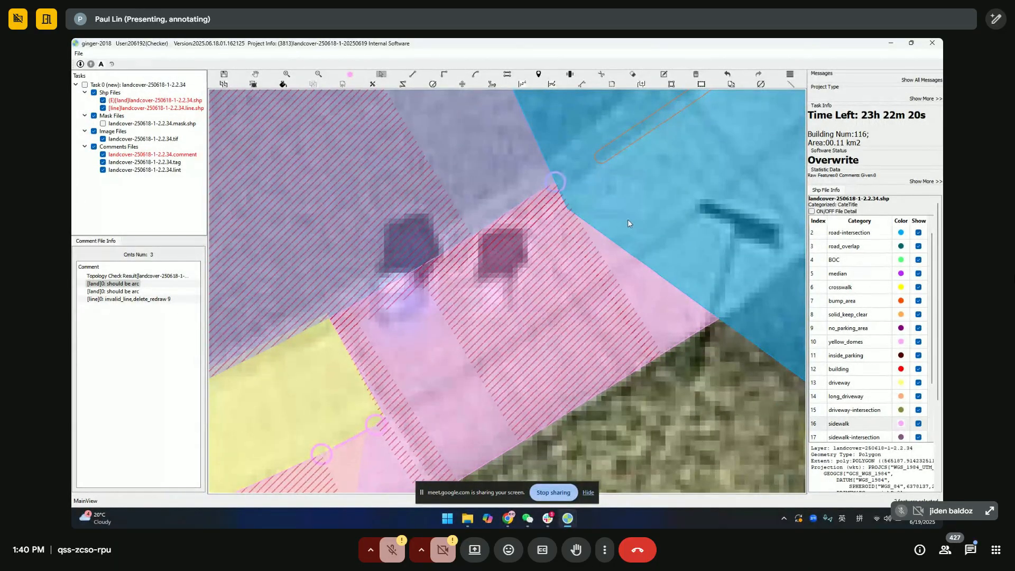
pyautogui.scroll(-2, 582, 291)
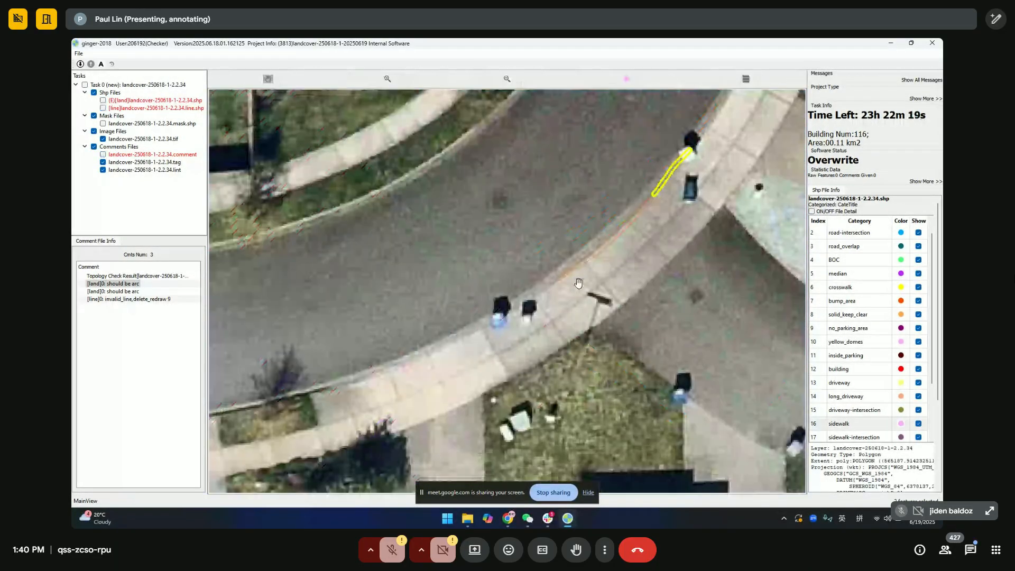
# Step: Draw a curved BOC strip along the main road's south curb from the intersection's west corner to the task area's west border
pyautogui.press('space')
pyautogui.moveTo(579, 284); pyautogui.dragTo(620, 310)
pyautogui.moveTo(560, 332); pyautogui.dragTo(716, 254)
pyautogui.moveTo(532, 344); pyautogui.dragTo(630, 283)
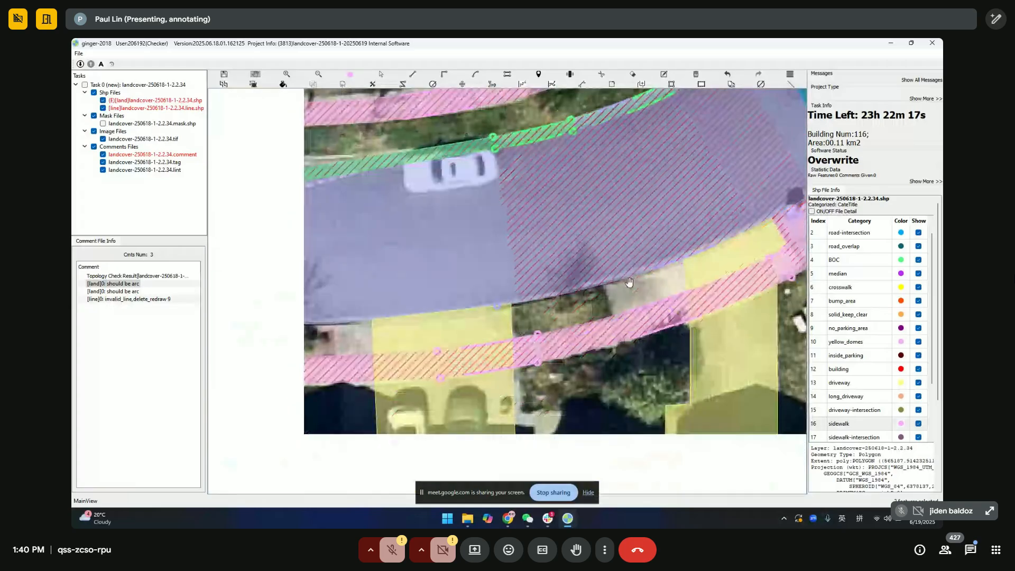
pyautogui.scroll(-2, 645, 275)
pyautogui.scroll(3, 719, 240)
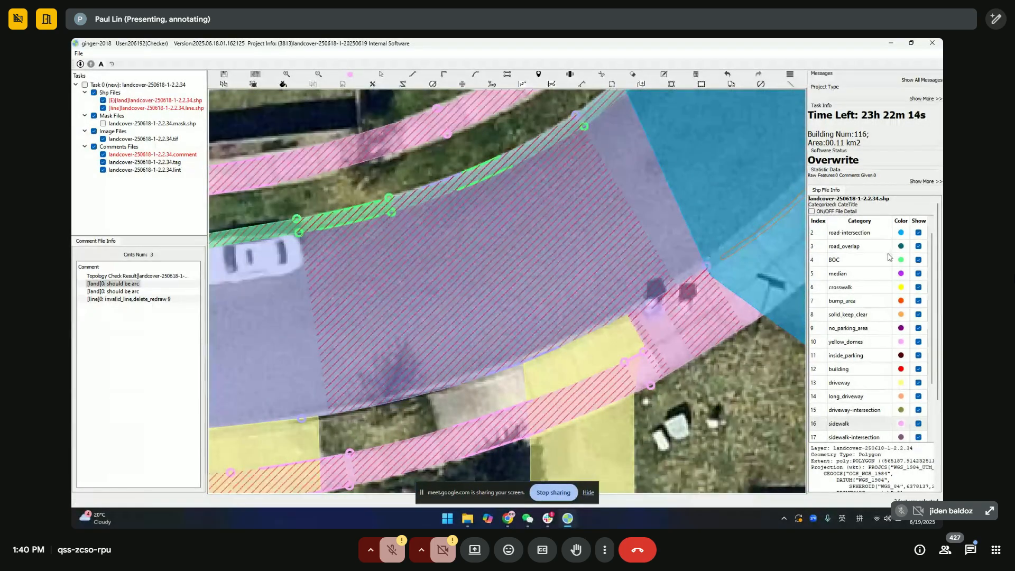
pyautogui.press('4')
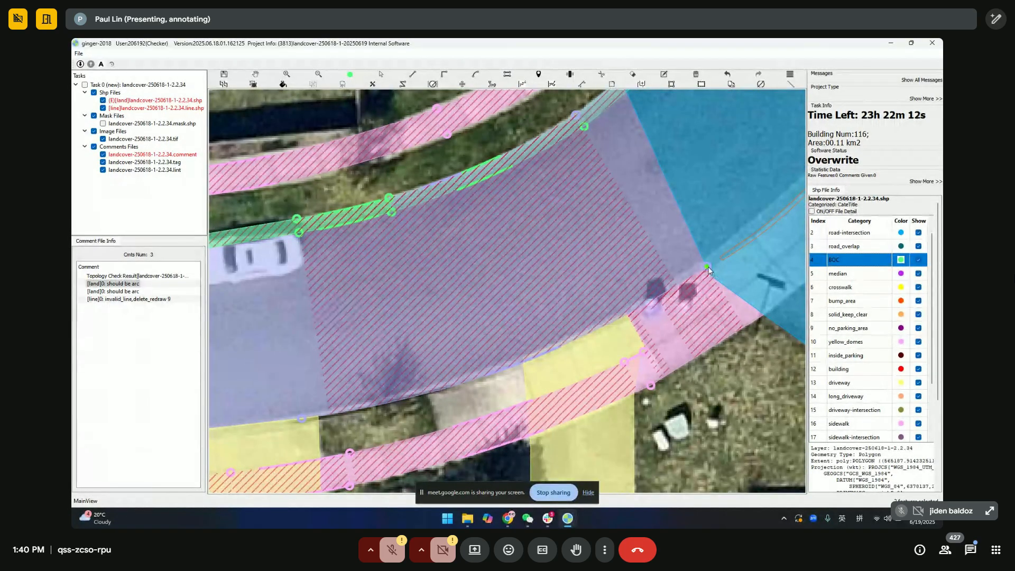
pyautogui.click(705, 268)
pyautogui.moveTo(323, 435); pyautogui.dragTo(767, 288)
pyautogui.moveTo(477, 326); pyautogui.dragTo(591, 310)
pyautogui.scroll(2, 591, 309)
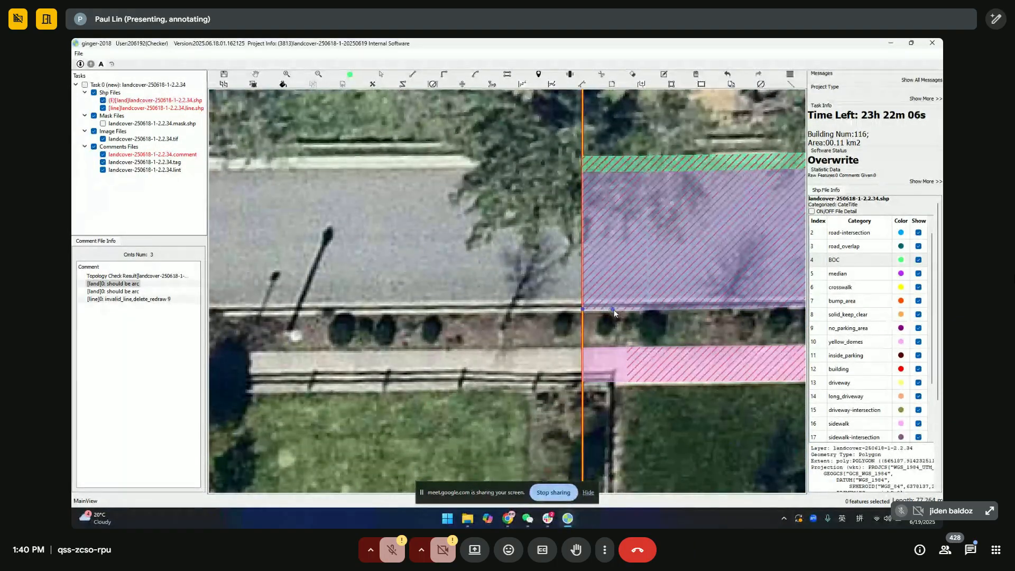
pyautogui.moveTo(760, 265); pyautogui.dragTo(578, 297)
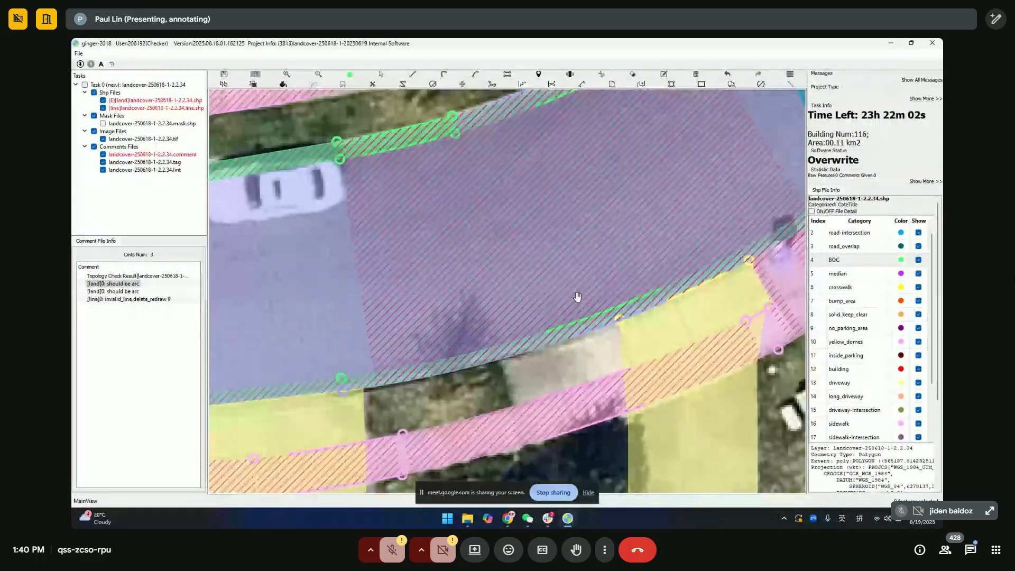
# Step: Draw a short BOC piece bridging the gap between the existing curb strip and the intersection's east corner beside the driveway
pyautogui.scroll(4, 324, 358)
pyautogui.scroll(-2, 431, 359)
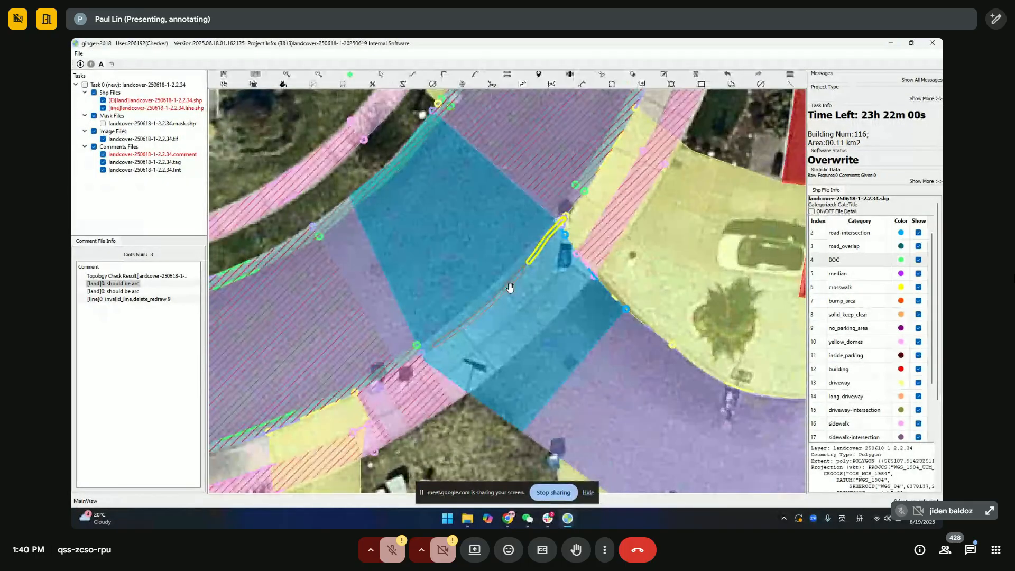
pyautogui.scroll(1, 426, 353)
pyautogui.scroll(1, 426, 354)
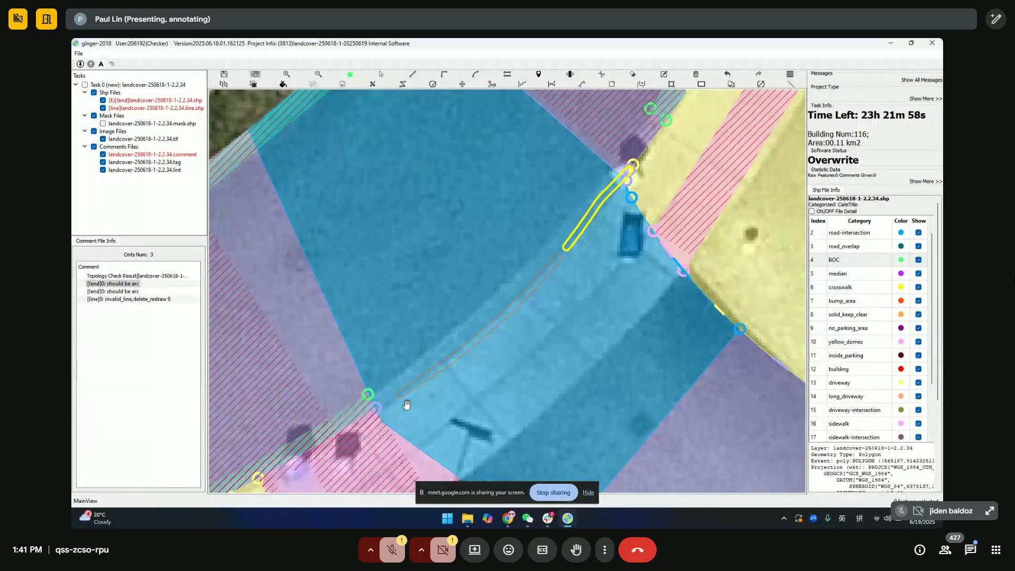
pyautogui.scroll(-3, 507, 296)
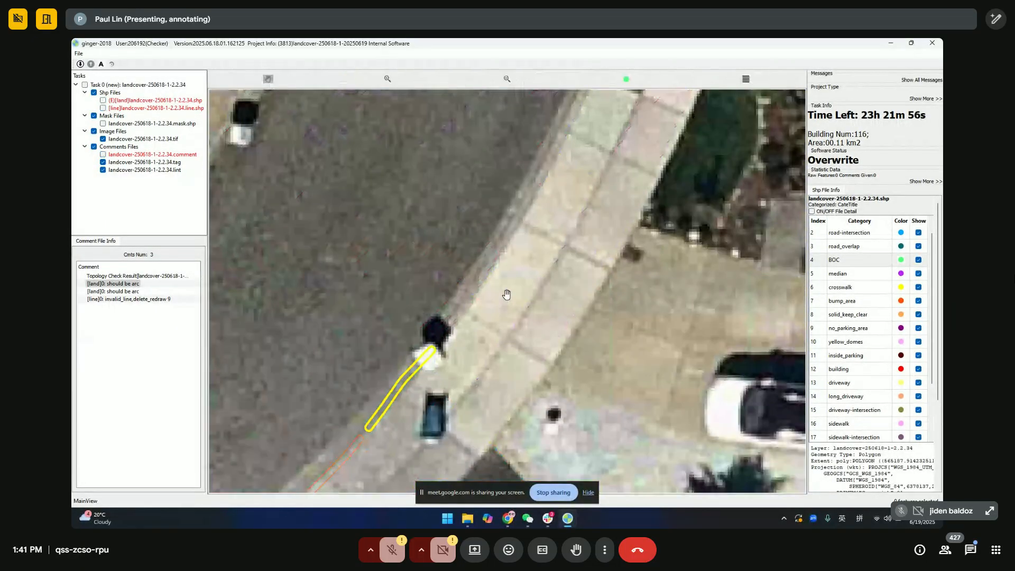
pyautogui.scroll(1, 463, 323)
pyautogui.scroll(3, 464, 323)
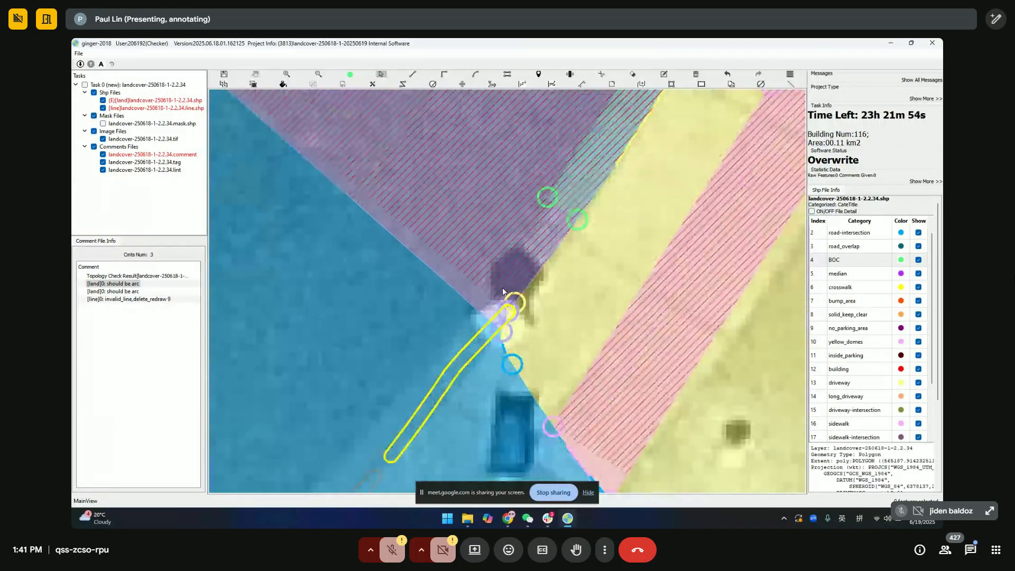
pyautogui.press('Escape')
pyautogui.moveTo(511, 323); pyautogui.dragTo(569, 332)
pyautogui.scroll(1, 569, 332)
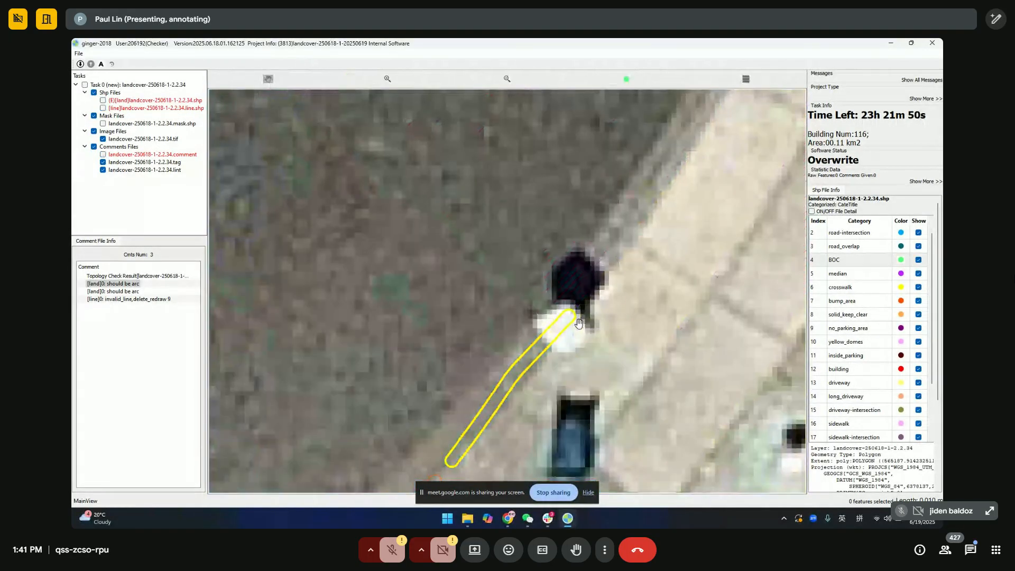
pyautogui.scroll(-2, 568, 336)
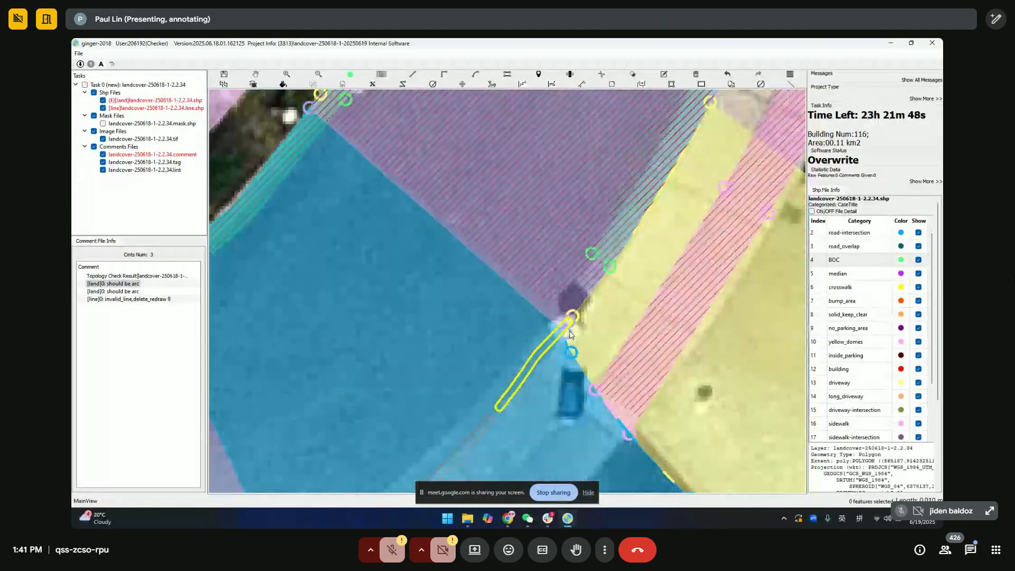
pyautogui.scroll(2, 566, 337)
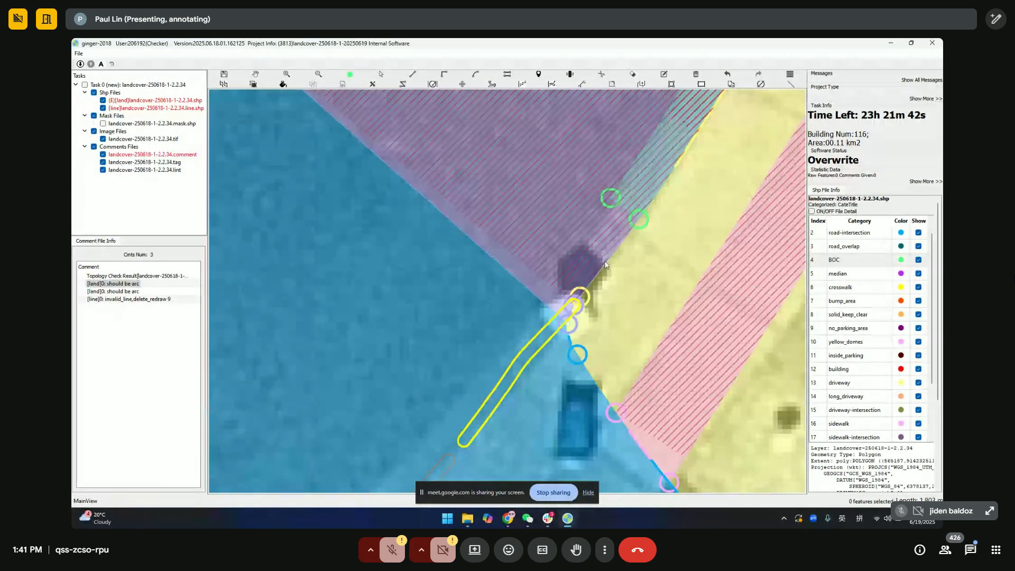
pyautogui.moveTo(584, 240); pyautogui.dragTo(585, 264)
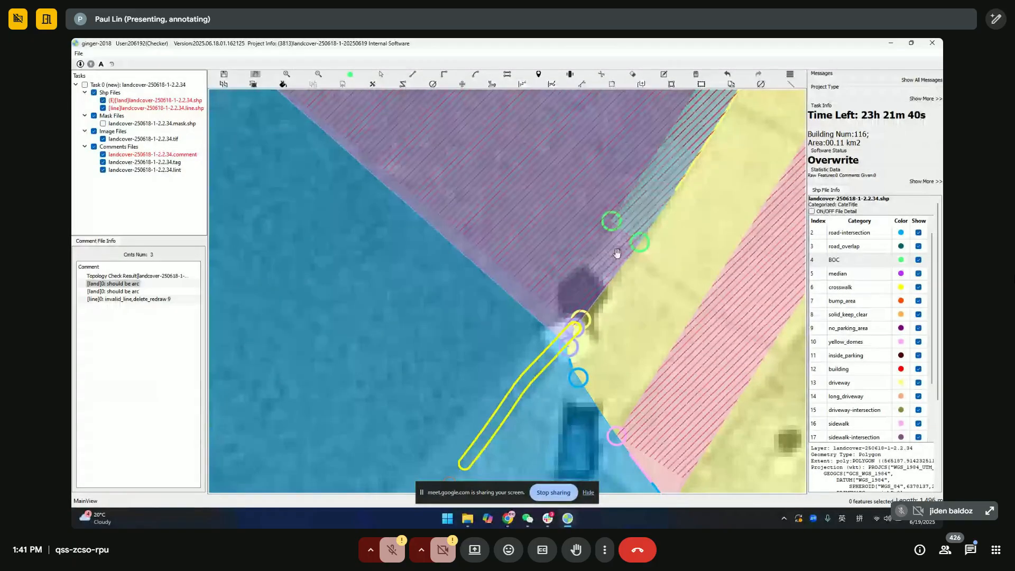
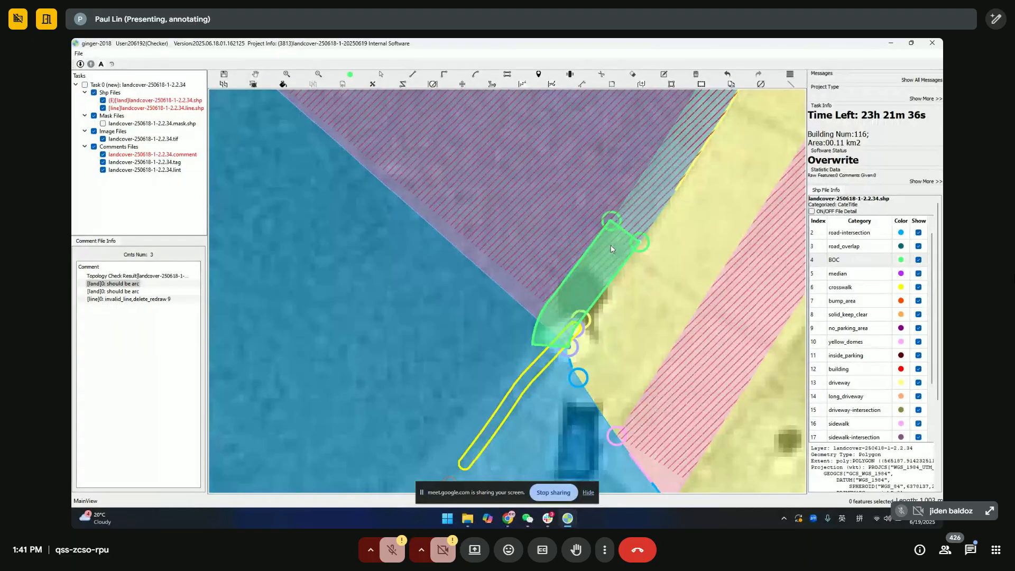
# Step: Hide the road, road-intersection and road_overlap layers around the intersection
pyautogui.scroll(-2, 580, 271)
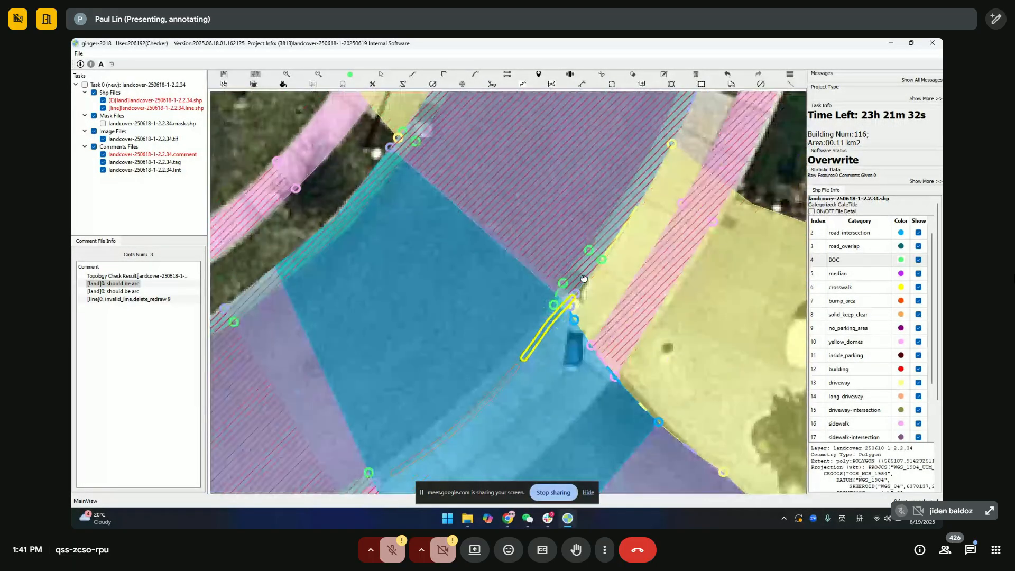
pyautogui.click(918, 246)
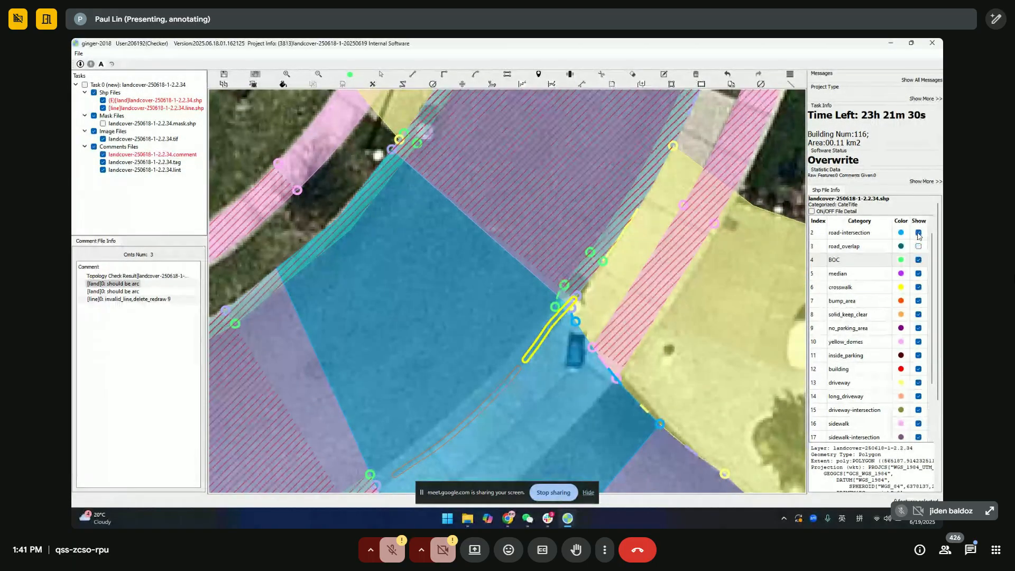
pyautogui.click(919, 233)
pyautogui.click(925, 287)
pyautogui.scroll(1, 926, 236)
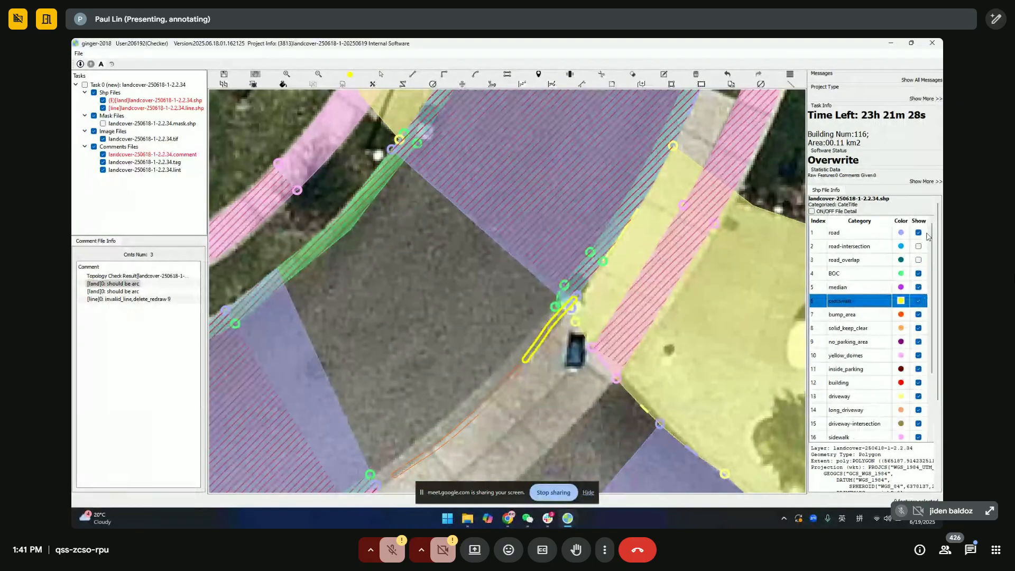
pyautogui.click(919, 233)
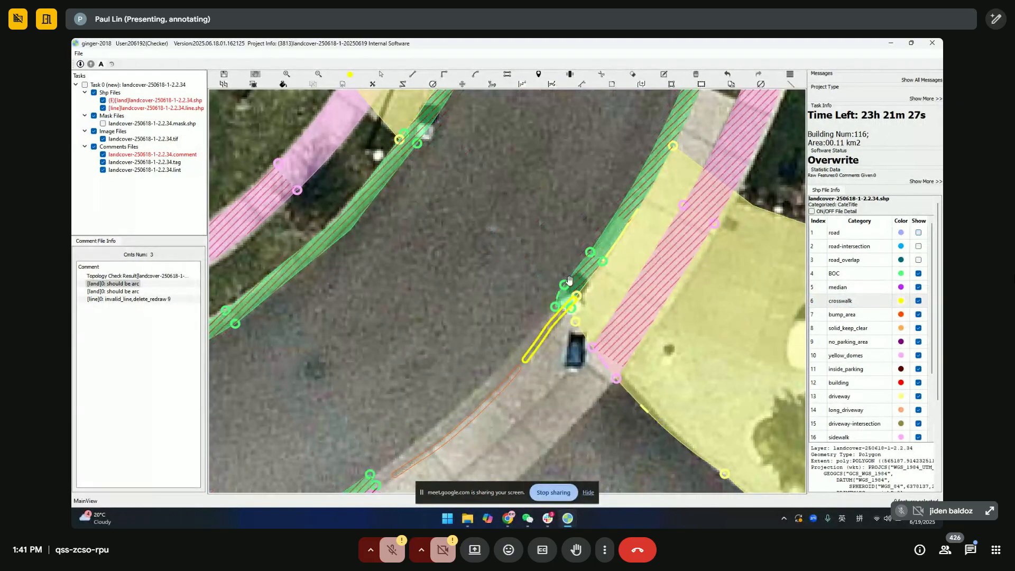
# Step: Merge the short BOC piece at the intersection's east corner with the adjoining BOC strip
pyautogui.click(599, 259)
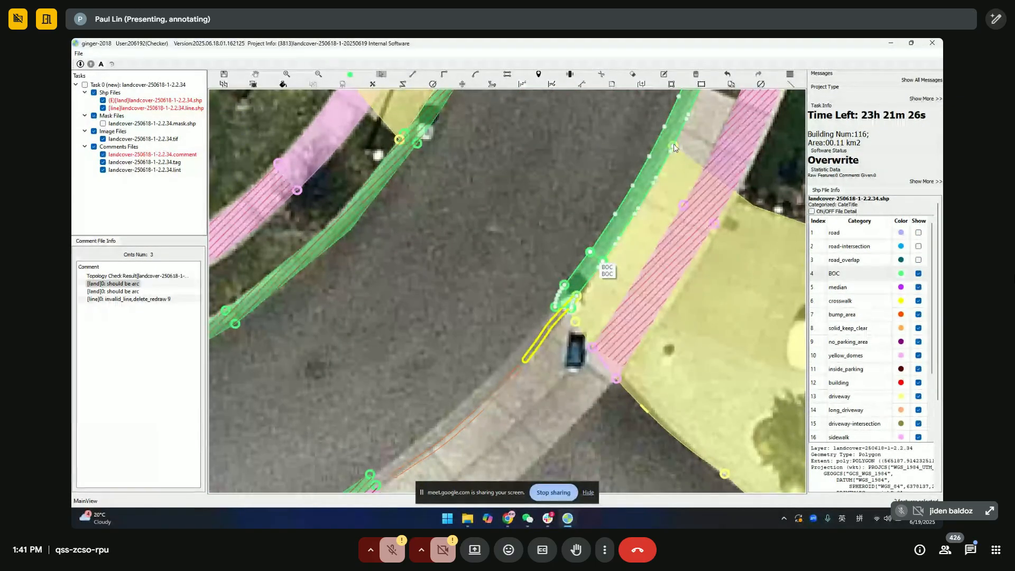
pyautogui.press('Down')
pyautogui.press('Left')
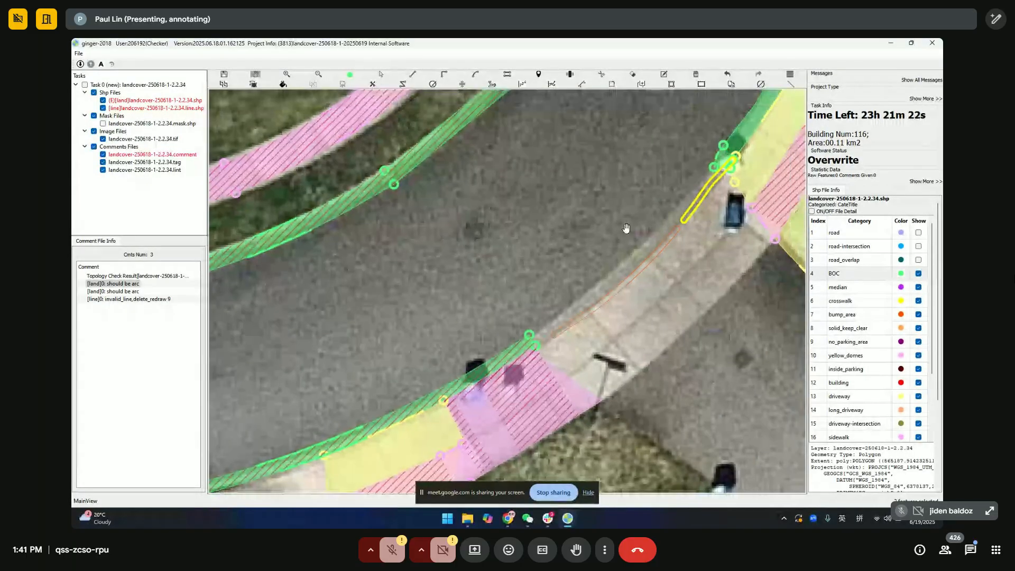
# Step: Draw a curved BOC strip along the curb, bridging the gap between the ends of the two existing BOC strips across the sidewalk opening
pyautogui.click(537, 346)
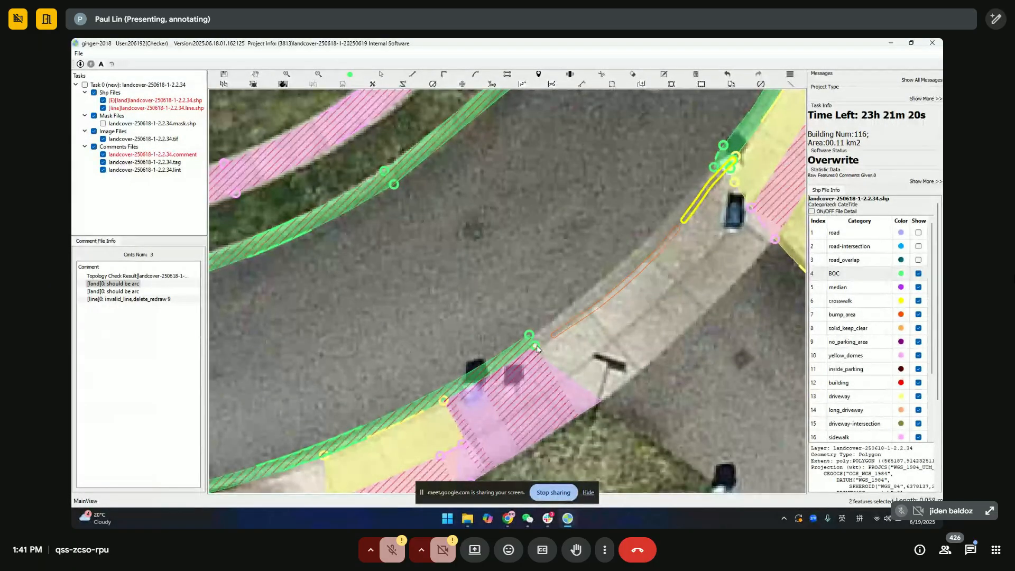
pyautogui.press('a')
pyautogui.scroll(2, 730, 174)
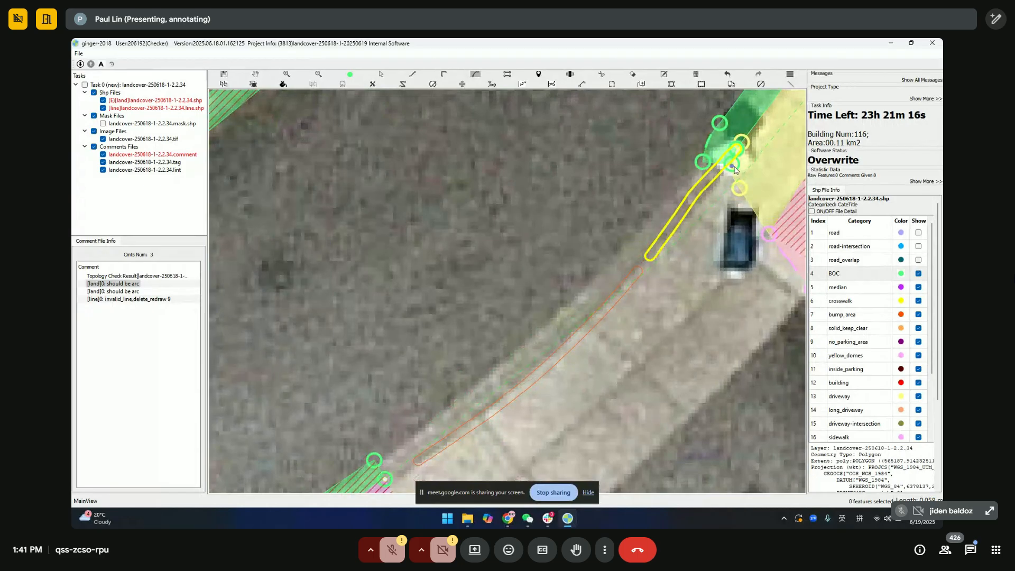
pyautogui.click(729, 172)
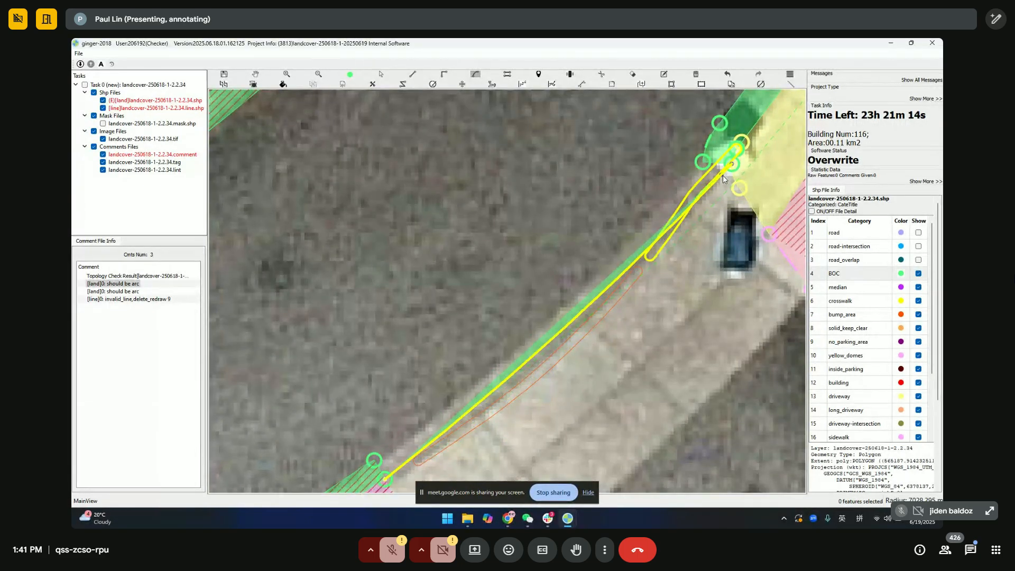
pyautogui.click(707, 160)
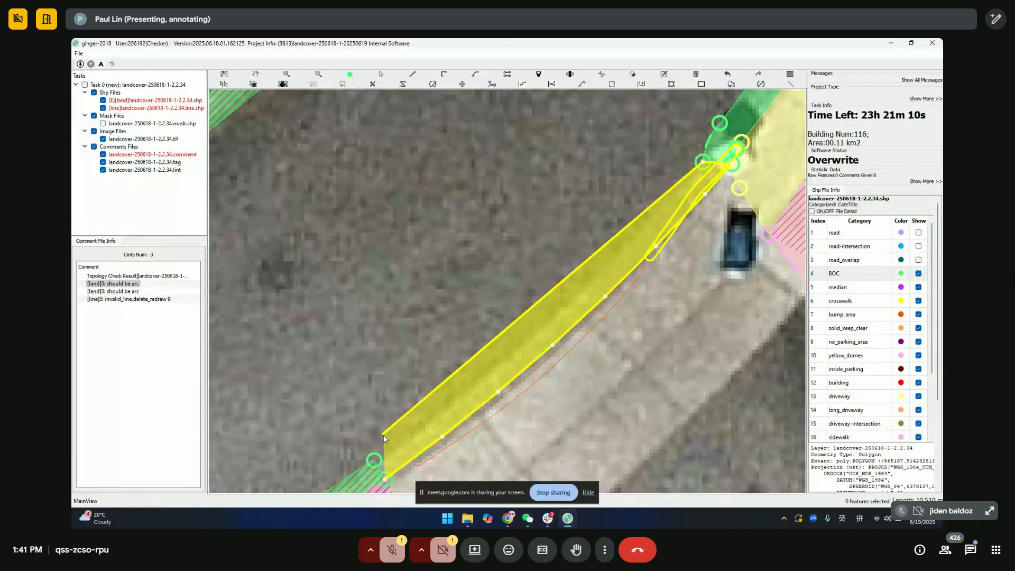
pyautogui.press('a')
pyautogui.click(374, 461)
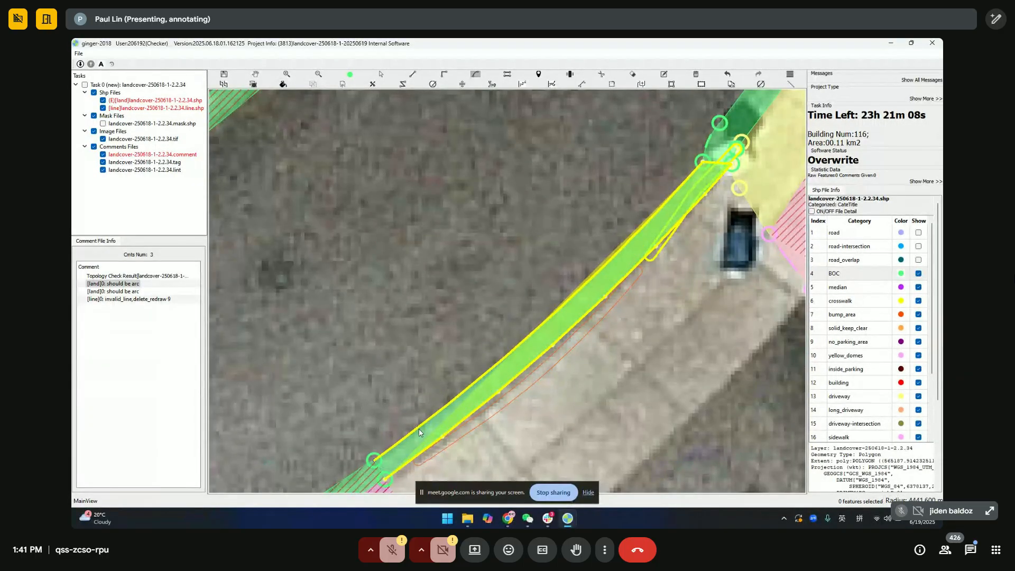
pyautogui.click(364, 473)
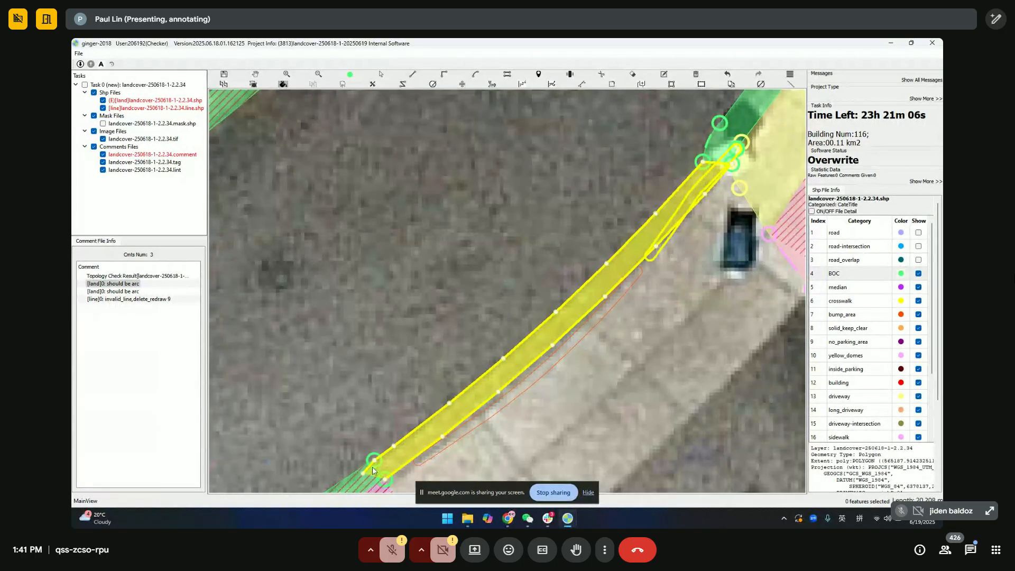
pyautogui.press('Escape')
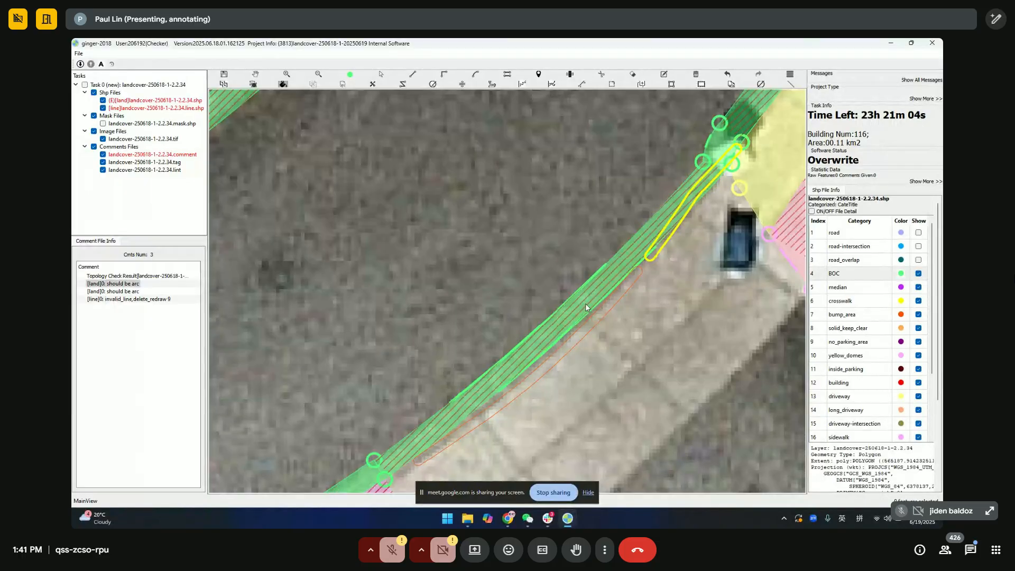
# Step: Merge the new curved BOC strip with the adjoining BOC strip running northeast beside the driveway
pyautogui.moveTo(714, 168); pyautogui.dragTo(713, 168)
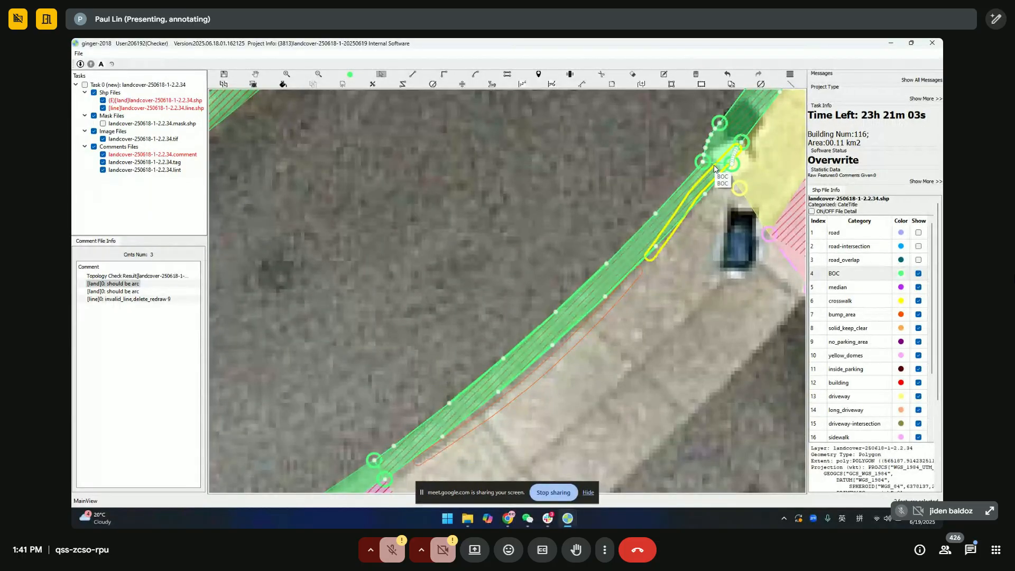
pyautogui.scroll(-2, 636, 230)
pyautogui.moveTo(642, 220); pyautogui.dragTo(698, 159)
pyautogui.scroll(2, 698, 158)
pyautogui.click(679, 188)
pyautogui.scroll(-1, 677, 175)
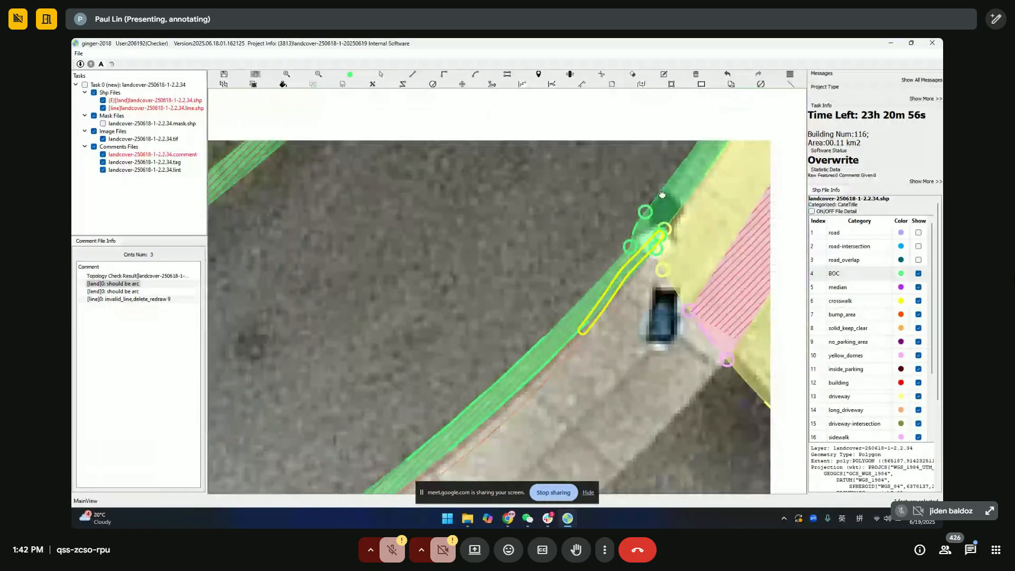
pyautogui.click(697, 142)
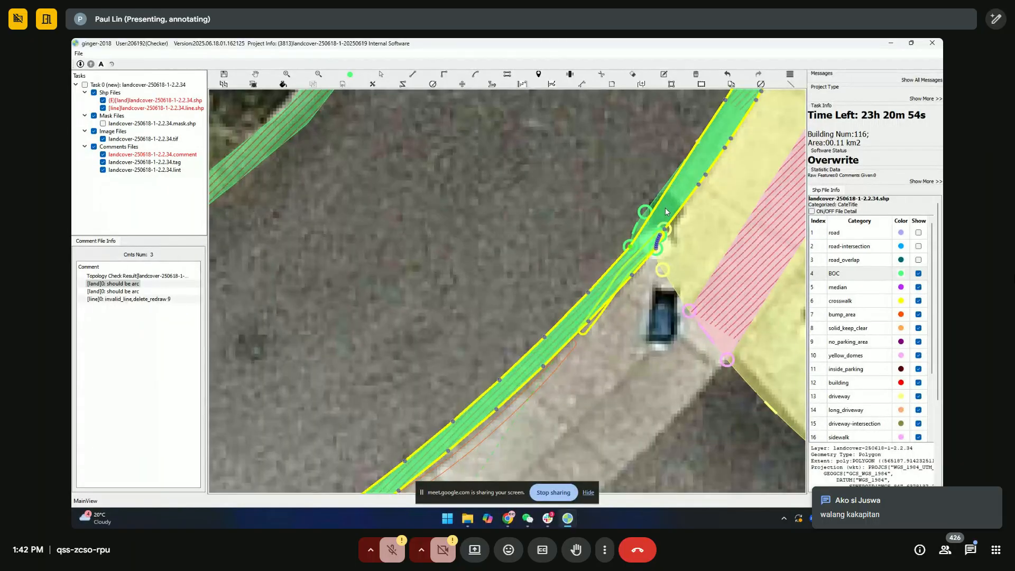
pyautogui.scroll(-3, 665, 208)
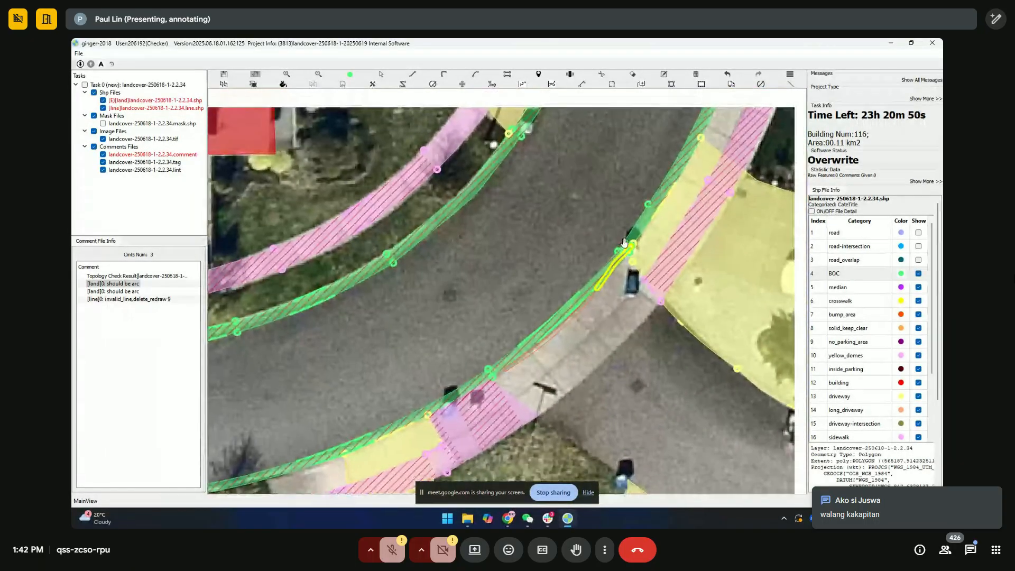
# Step: Show the road, road-intersection and road_overlap layers again
pyautogui.click(918, 233)
pyautogui.click(918, 247)
pyautogui.click(918, 260)
pyautogui.scroll(-2, 606, 291)
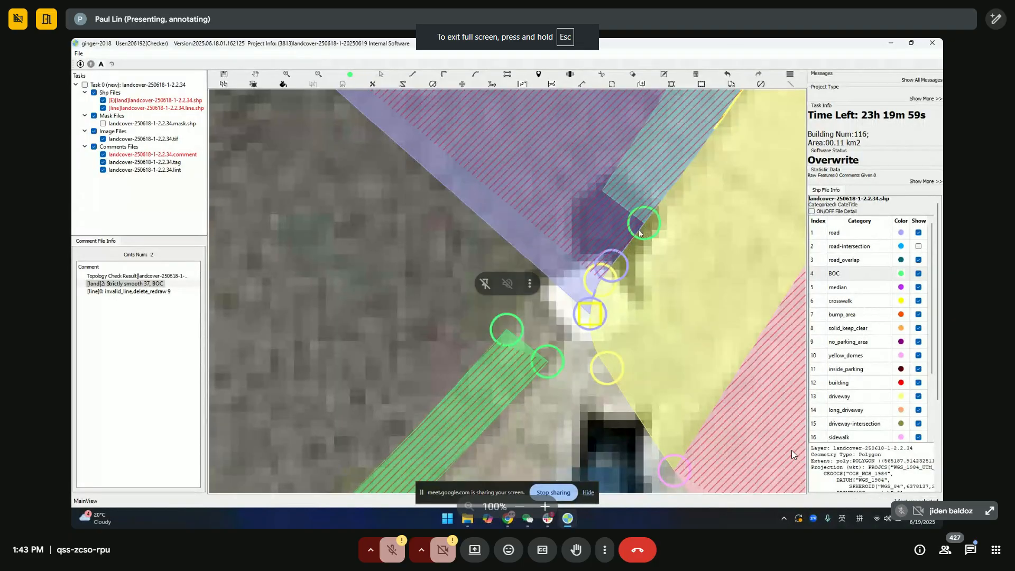
pyautogui.press('super')
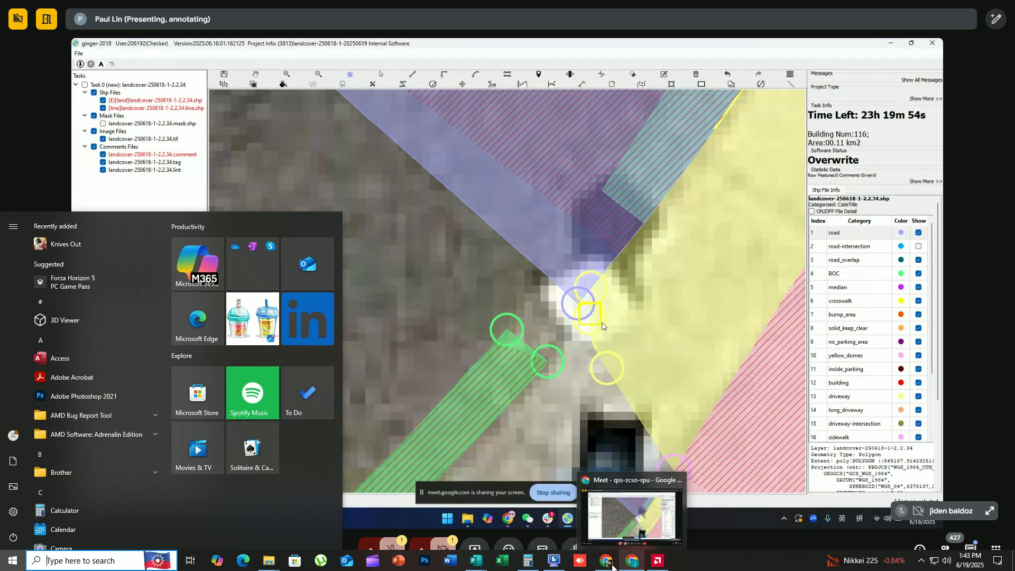
pyautogui.moveTo(269, 563)
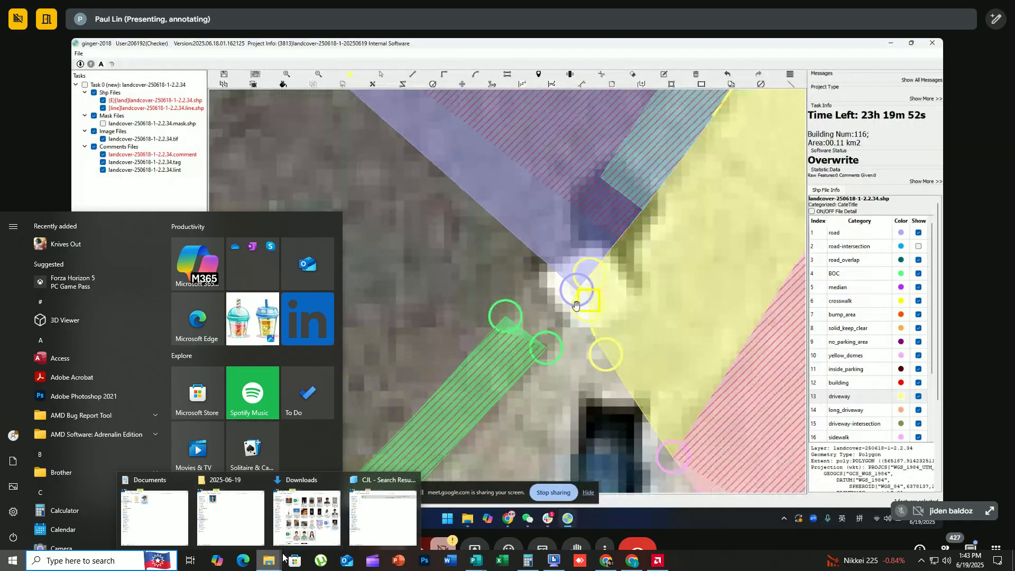
pyautogui.moveTo(328, 511)
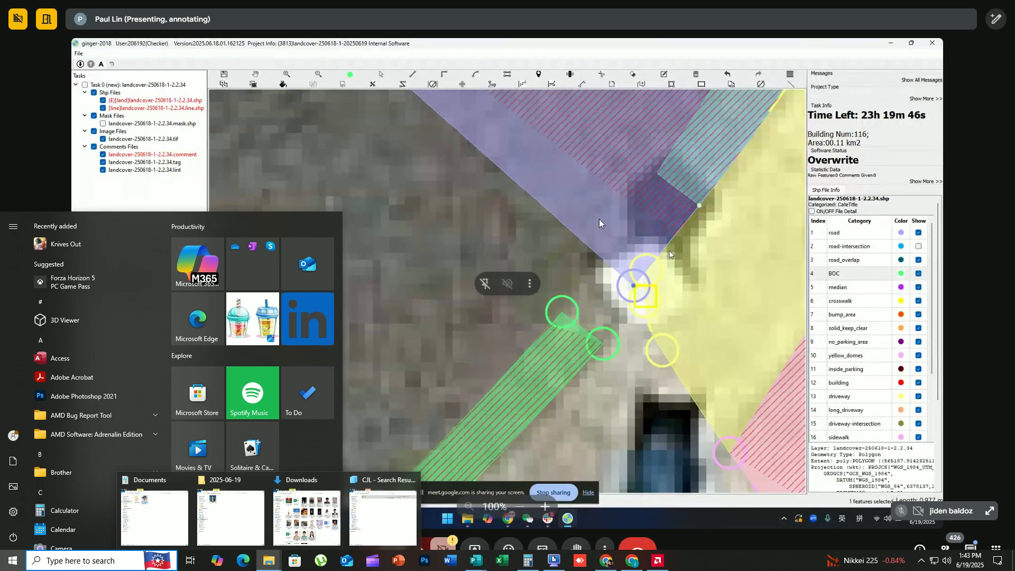
pyautogui.click(664, 243)
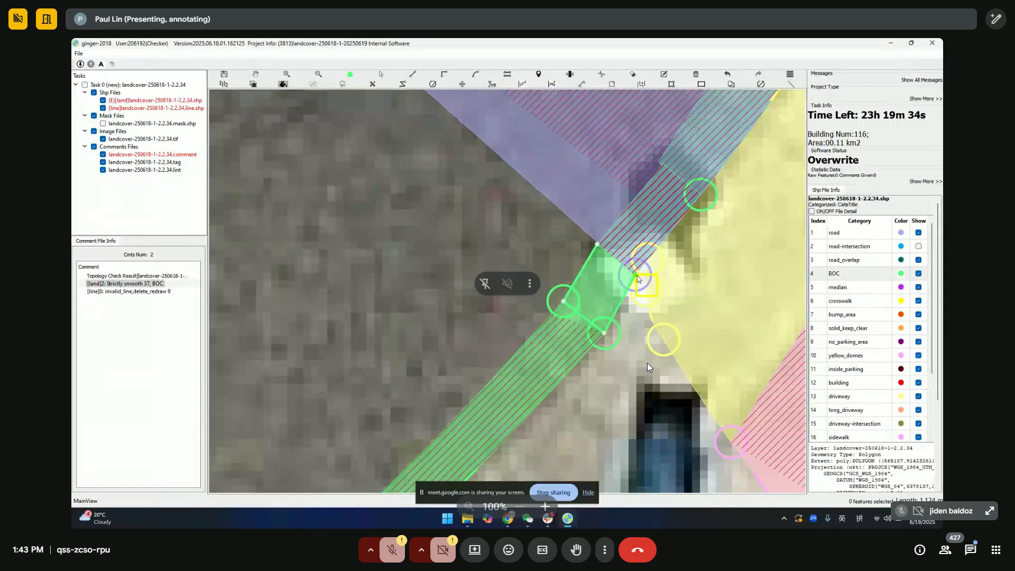
# Step: Switch to AMD Software and bring up its screen recording controls
pyautogui.press('super')
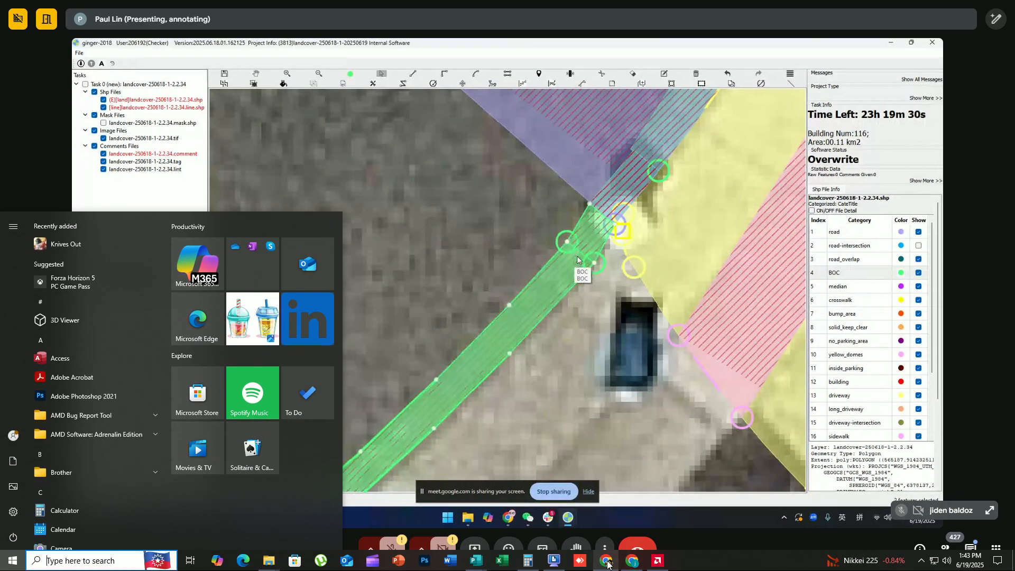
pyautogui.moveTo(608, 565)
pyautogui.moveTo(661, 561)
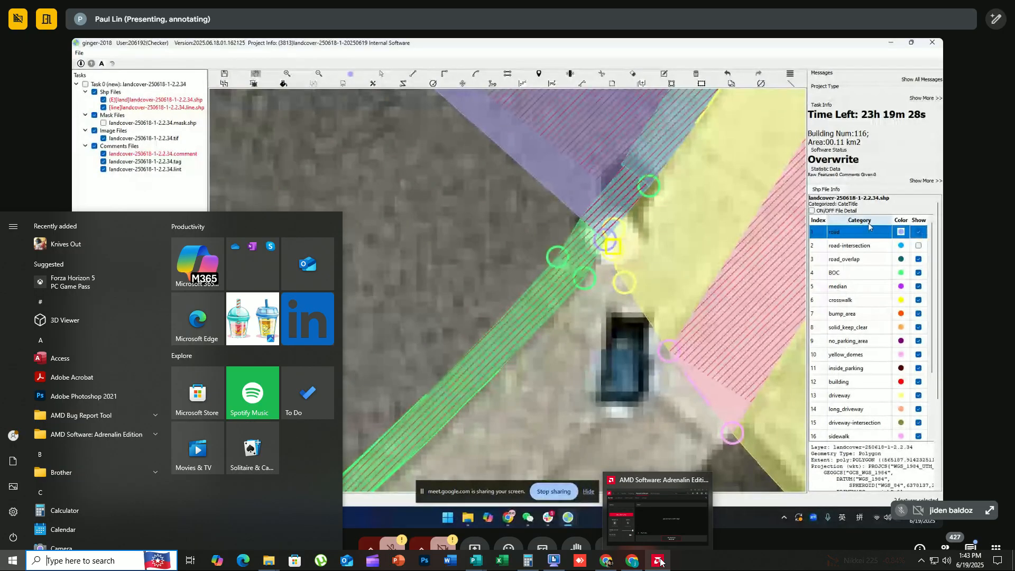
pyautogui.click(660, 561)
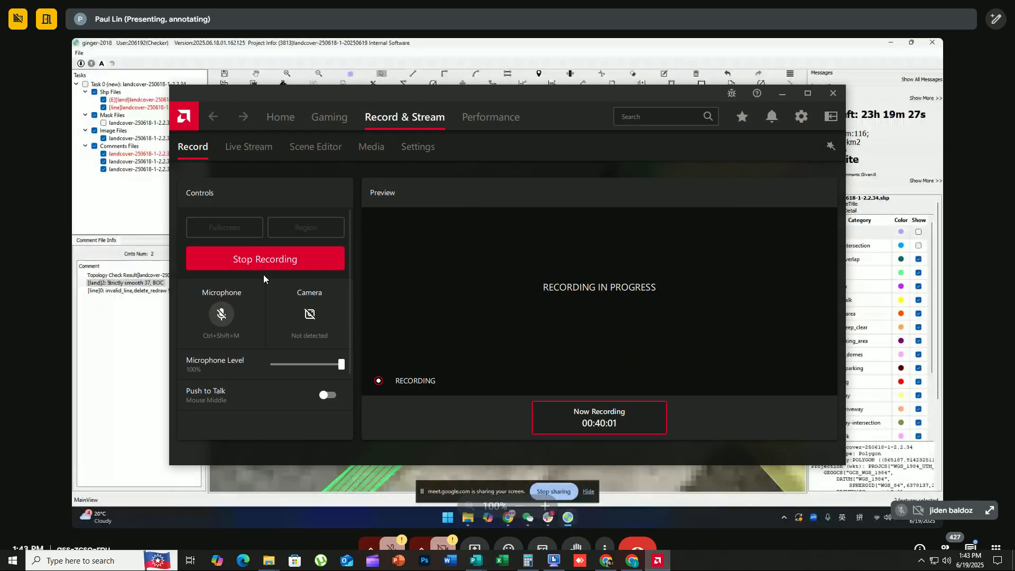